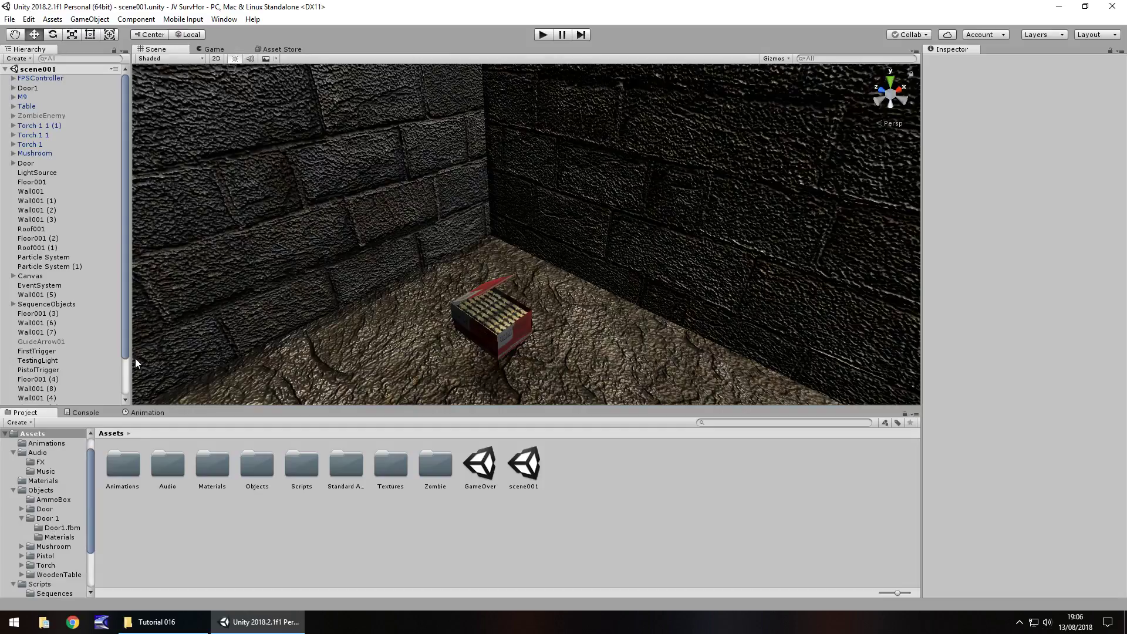
Select the M9 (1) pistol under FPSController and show its PistolShot animation timeline
click(13, 78)
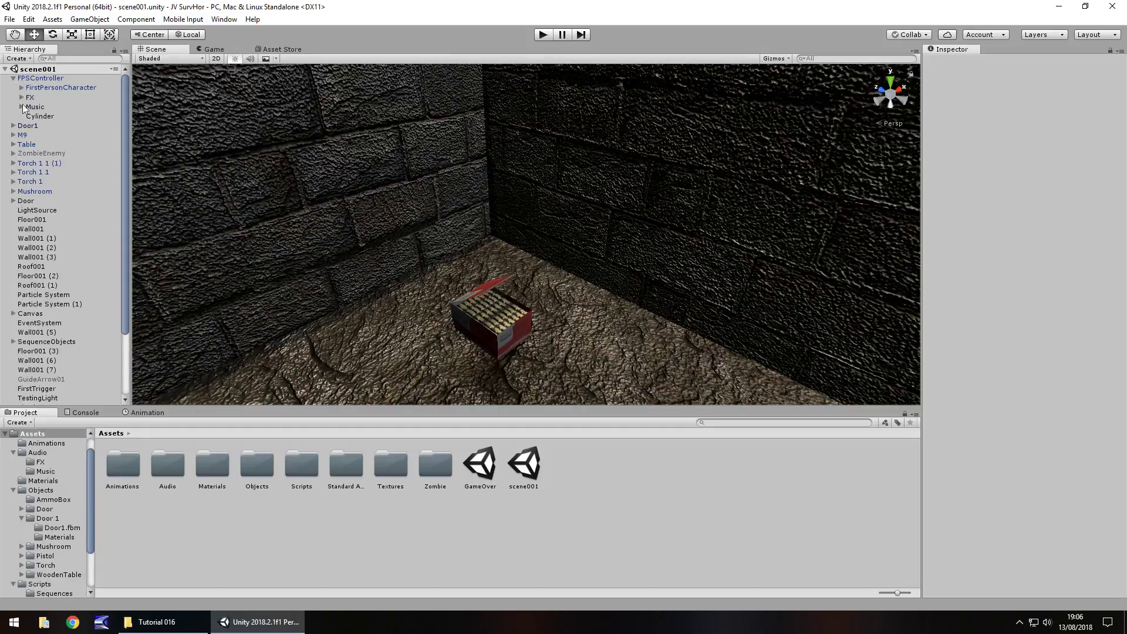
click(22, 88)
click(42, 98)
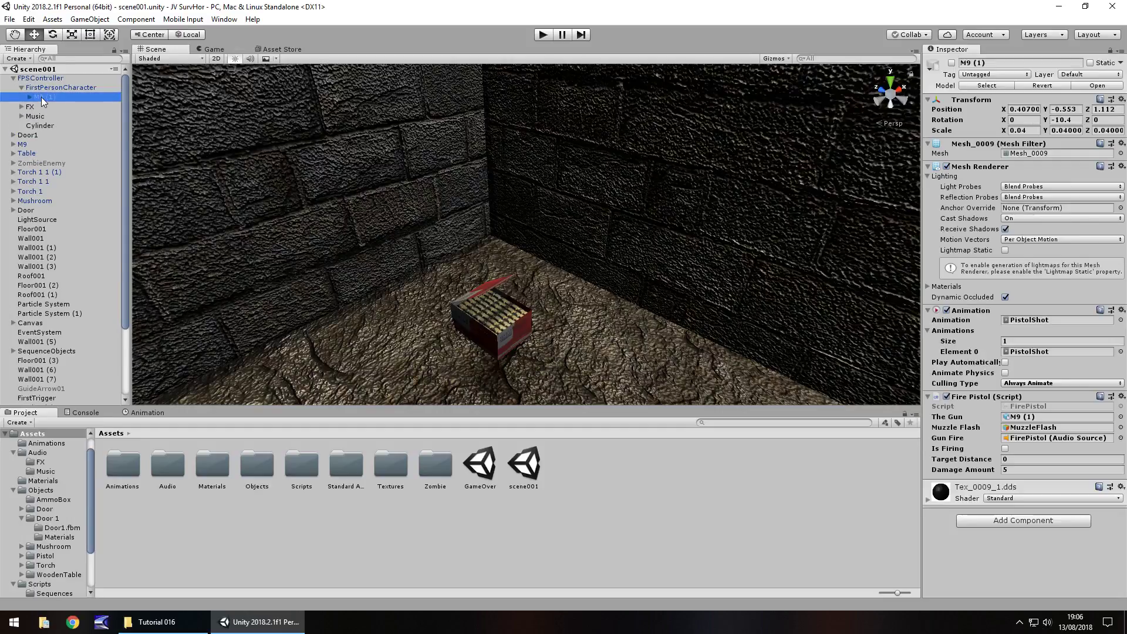
double_click(120, 470)
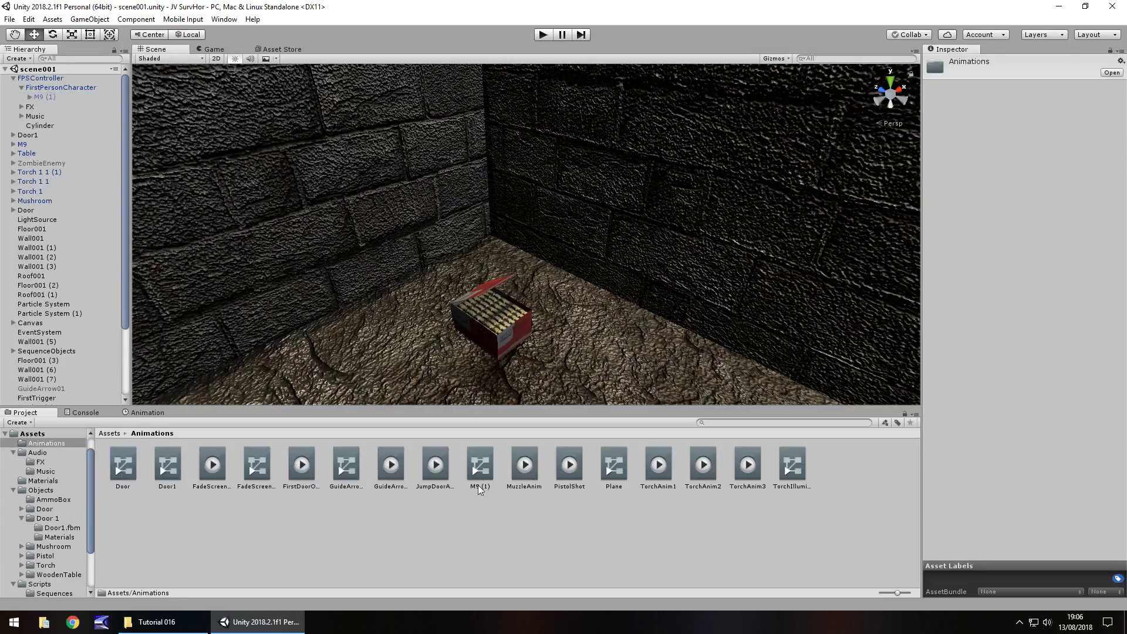
click(48, 96)
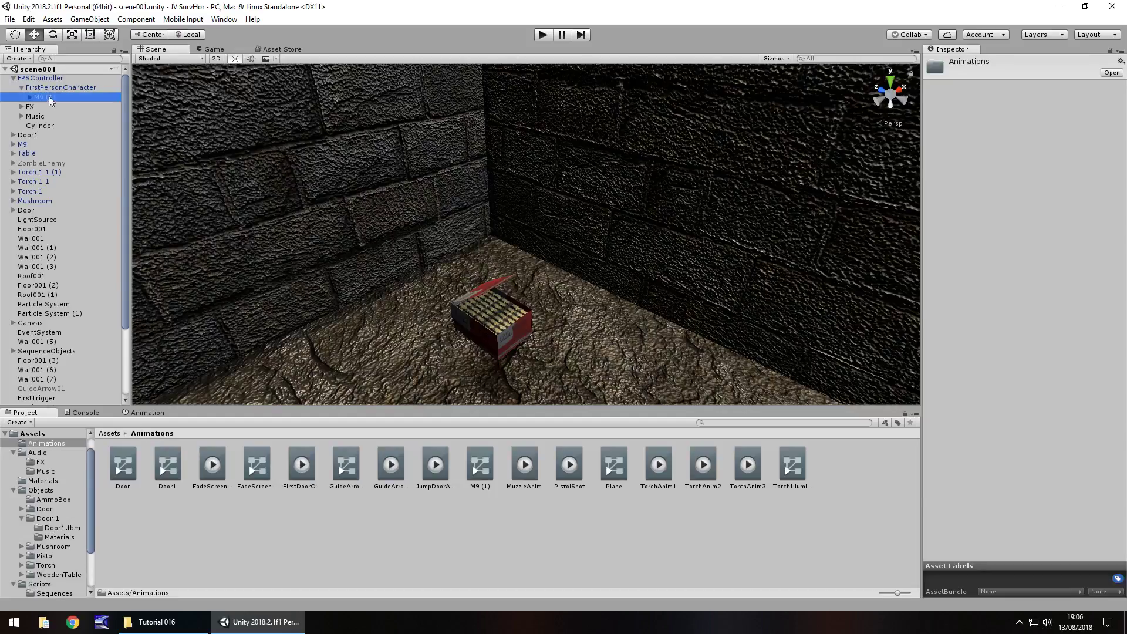
click(150, 412)
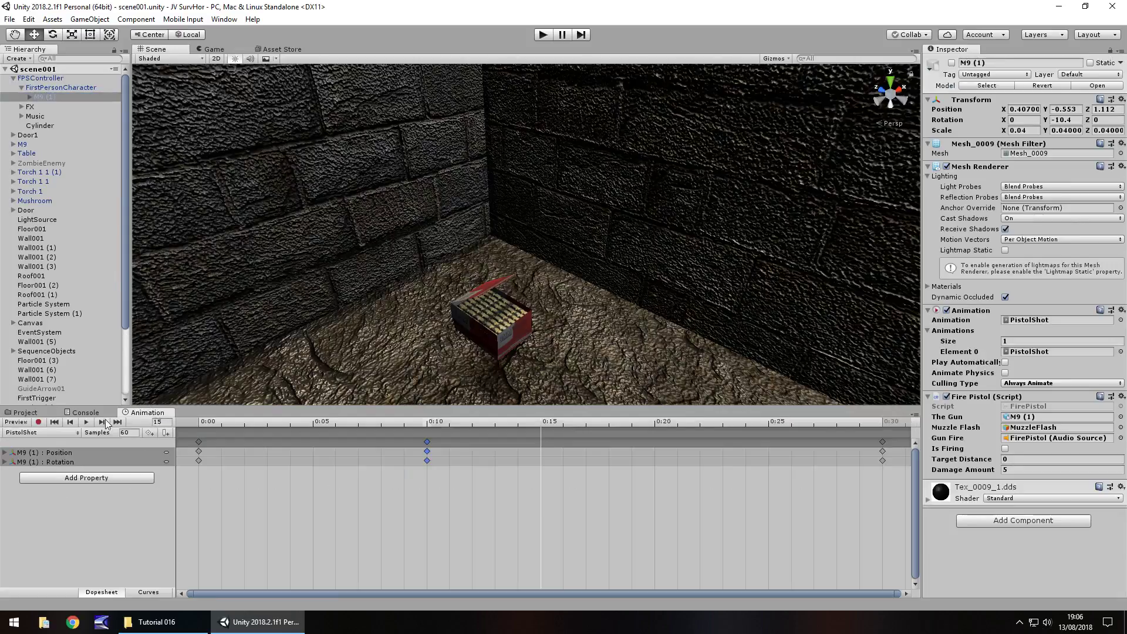
In record mode, move PistolShot's middle keyframes from 0:10 to 0:04
click(38, 422)
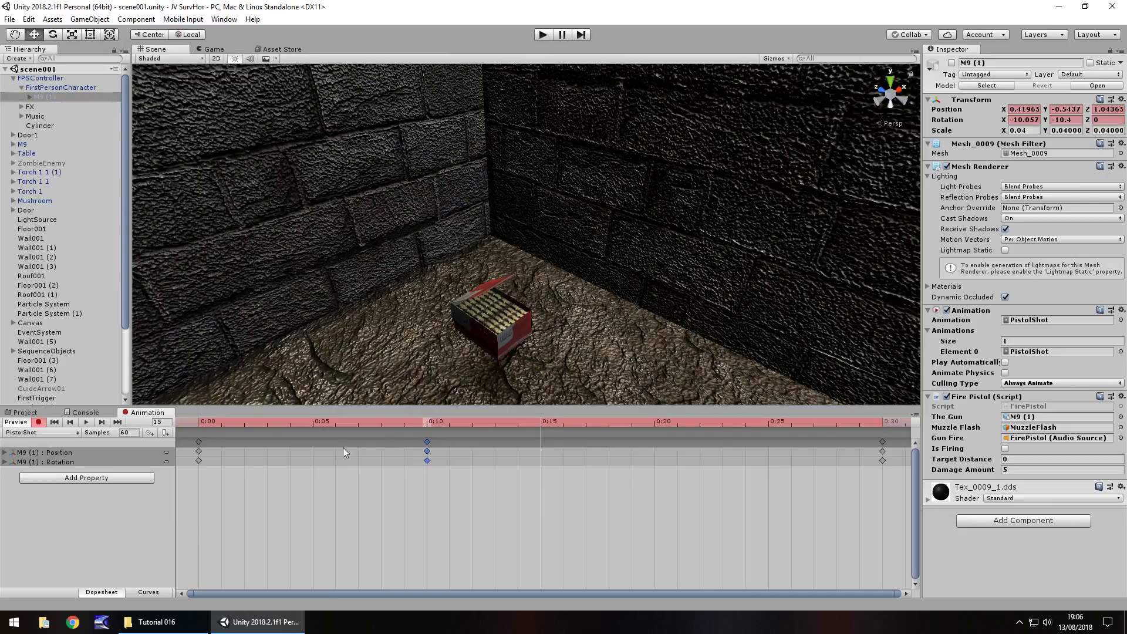
drag(426, 442, 391, 444)
drag(290, 445, 289, 445)
click(290, 426)
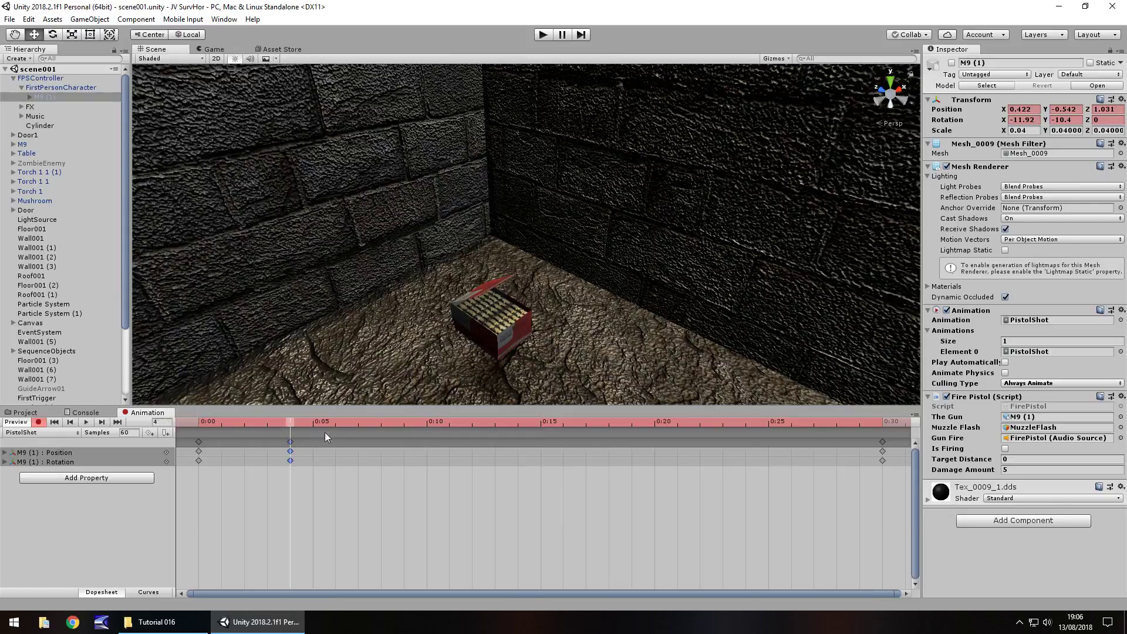
Pull the final keyframes from 0:30 to 0:10, preview frames 4 and 10, then stop recording
drag(883, 444, 666, 444)
drag(434, 441, 430, 441)
click(169, 423)
click(425, 421)
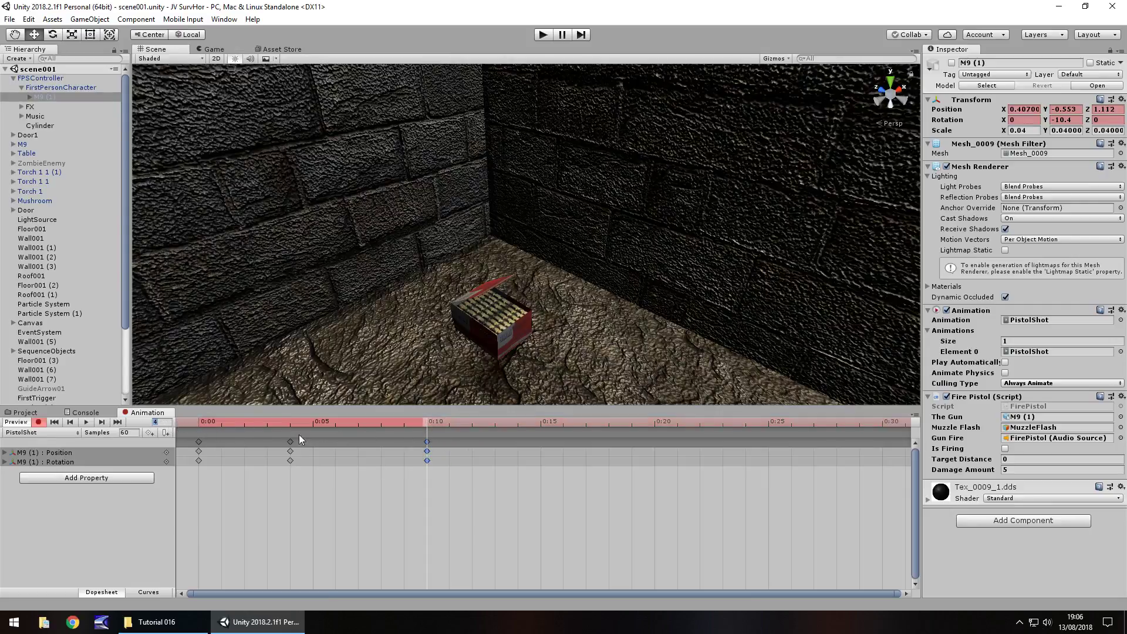
key(Return)
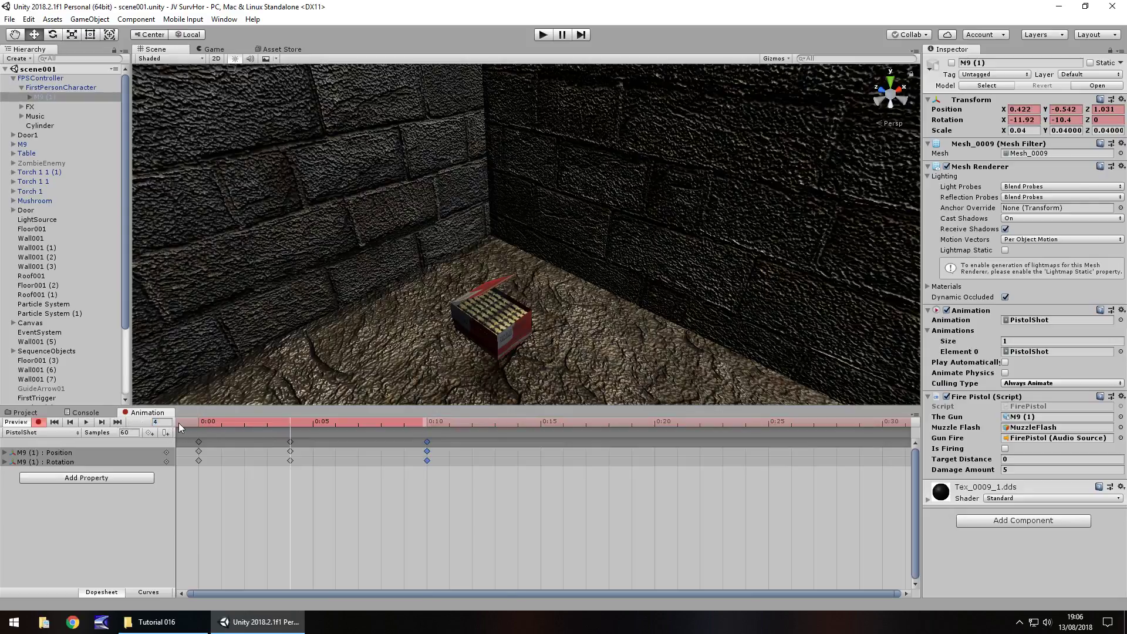
text(10)
key(Return)
click(38, 421)
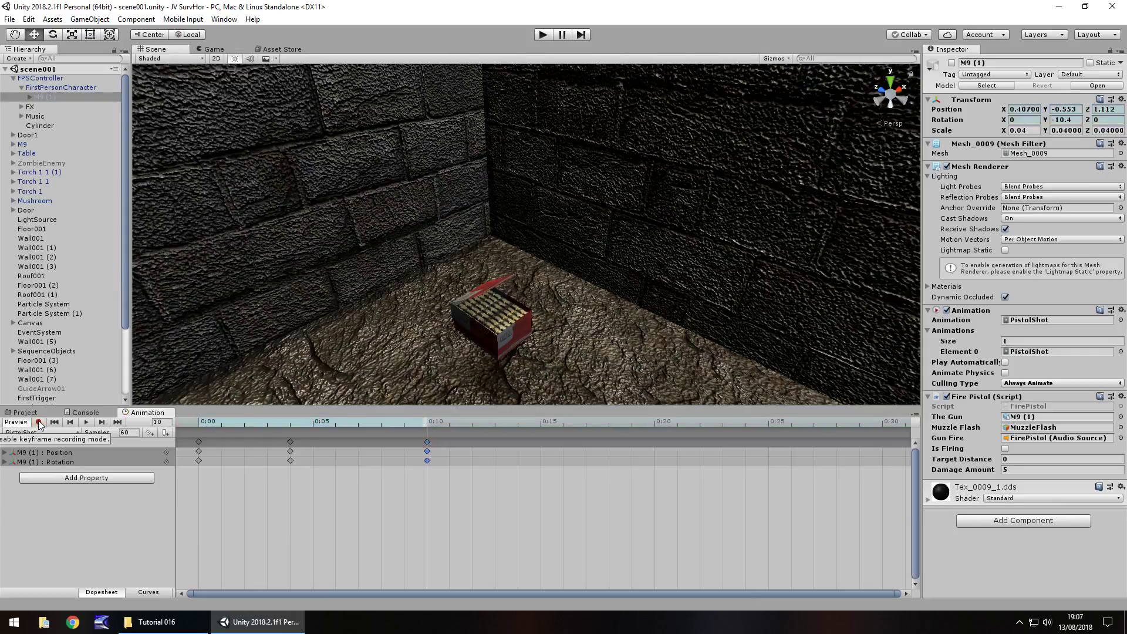
Select MuzzleFlash and, while recording, move MuzzleAnim's middle keys to 0:05 and end keys to 0:09
click(29, 96)
click(67, 143)
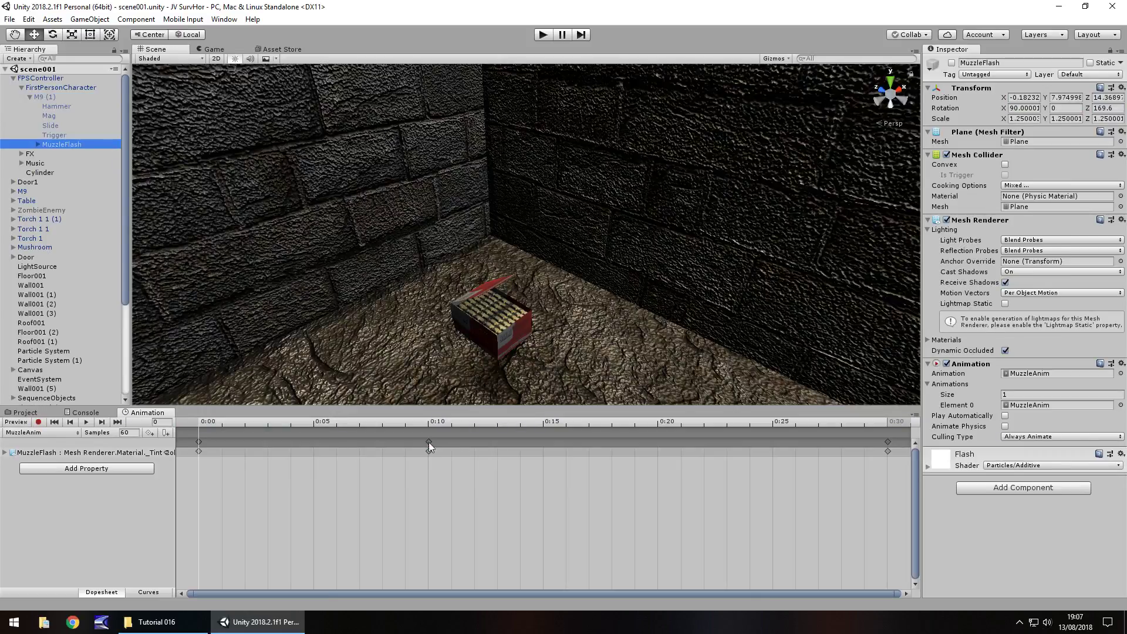
click(38, 421)
drag(427, 443, 311, 442)
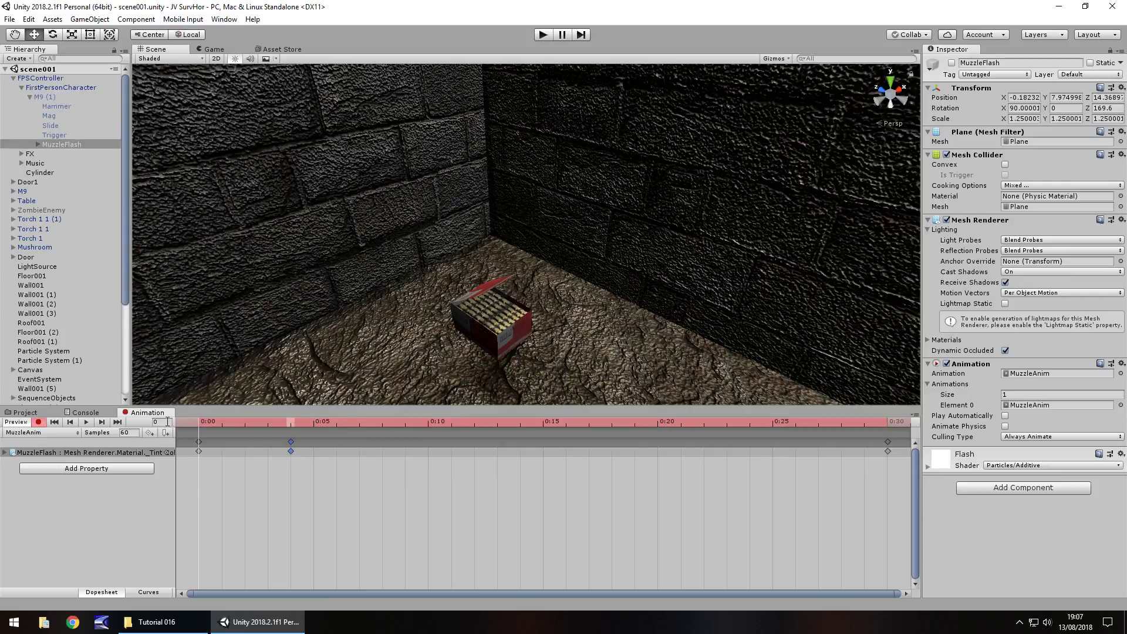
drag(891, 445, 809, 450)
drag(404, 451, 405, 451)
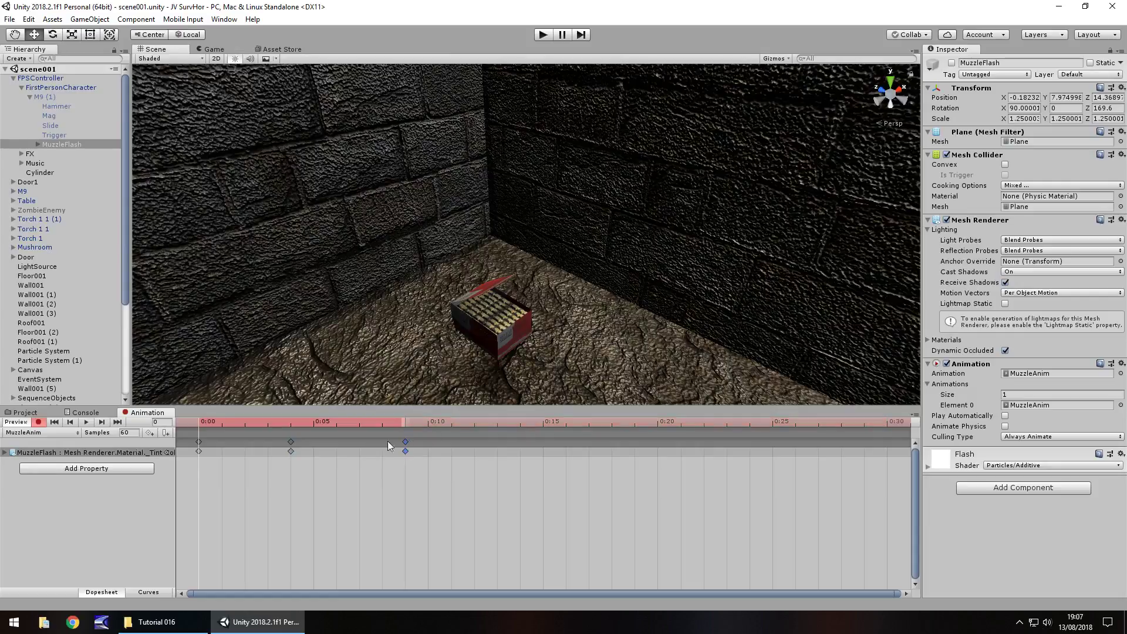
click(38, 422)
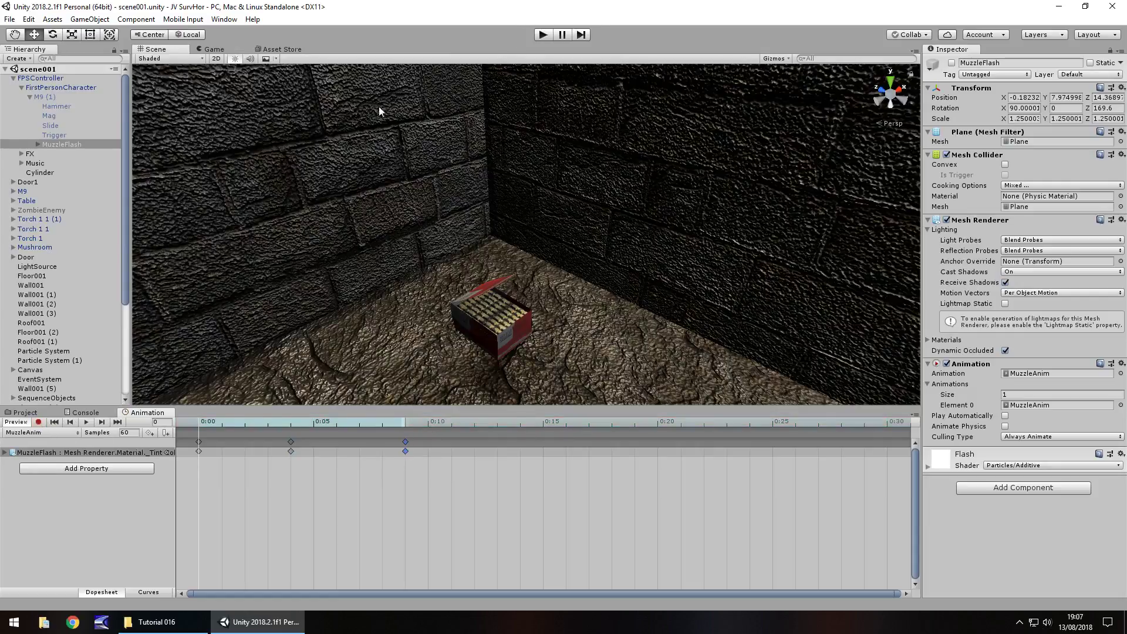
click(25, 411)
click(544, 35)
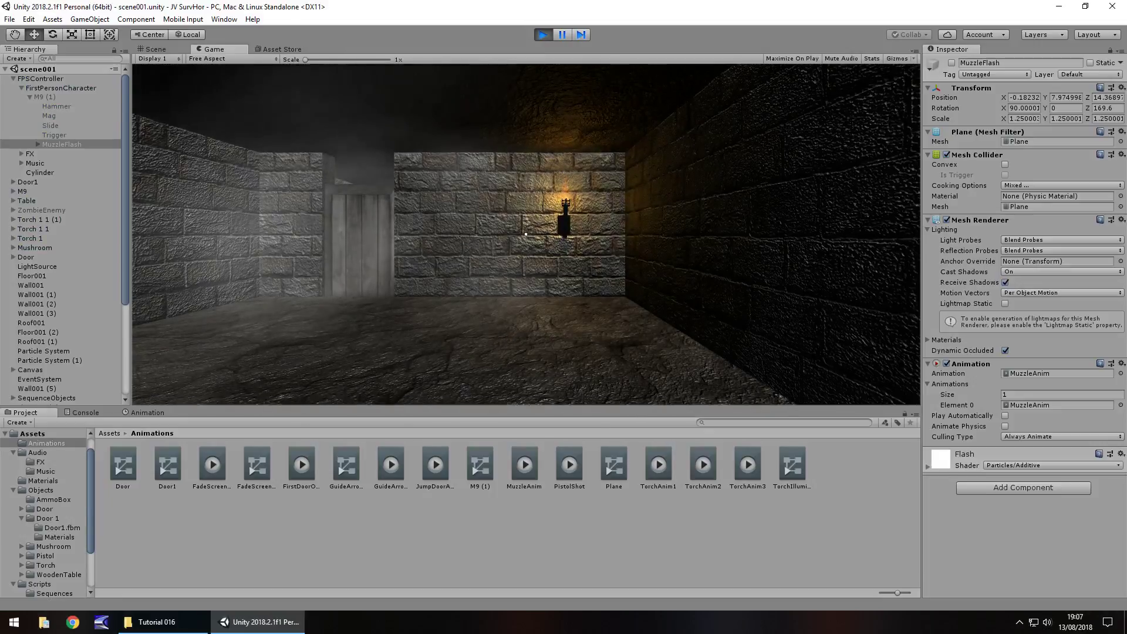
key(w)
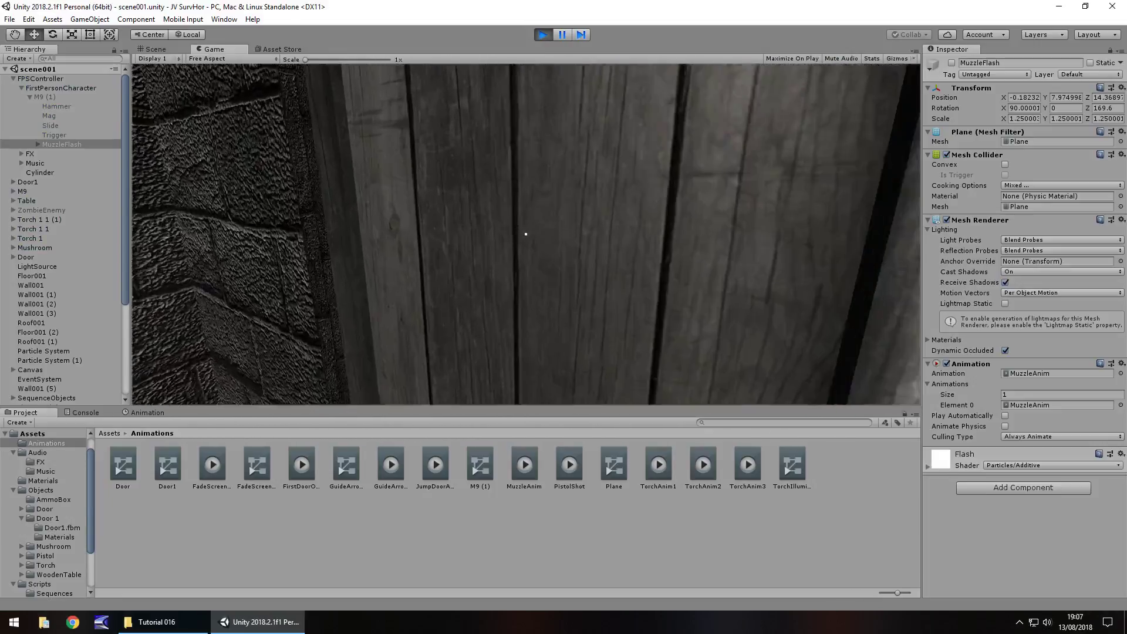
key(e)
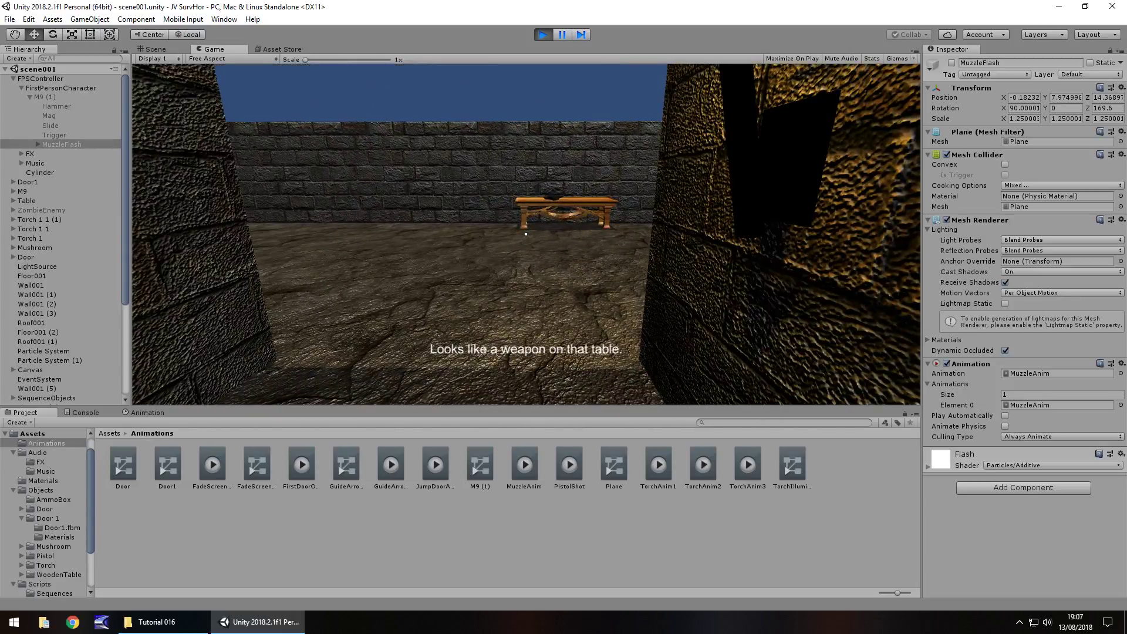
key(w)
key(e)
click(525, 234)
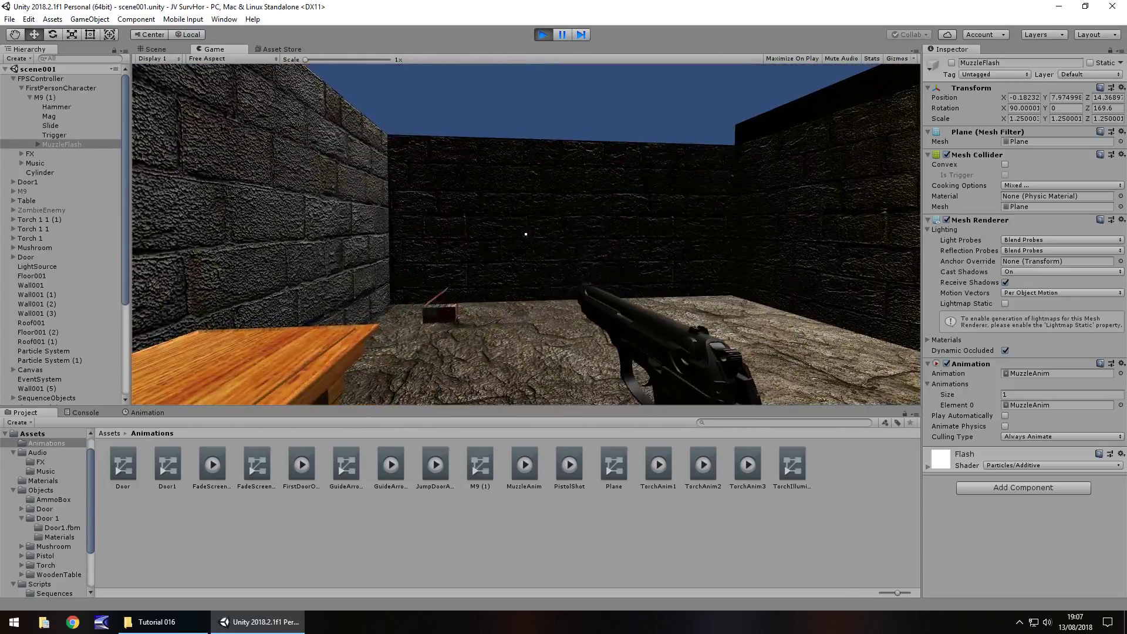
key(w)
click(526, 234)
key(ctrl+p)
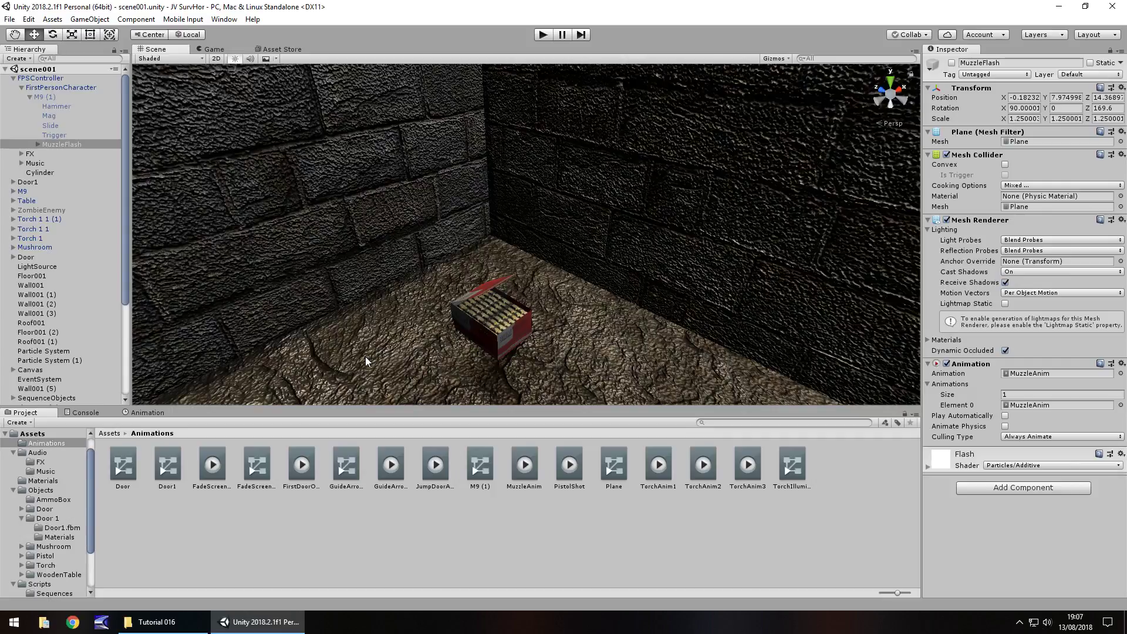
Add a UI Panel under the Canvas, undoing an accidental camera, and frame it
click(134, 19)
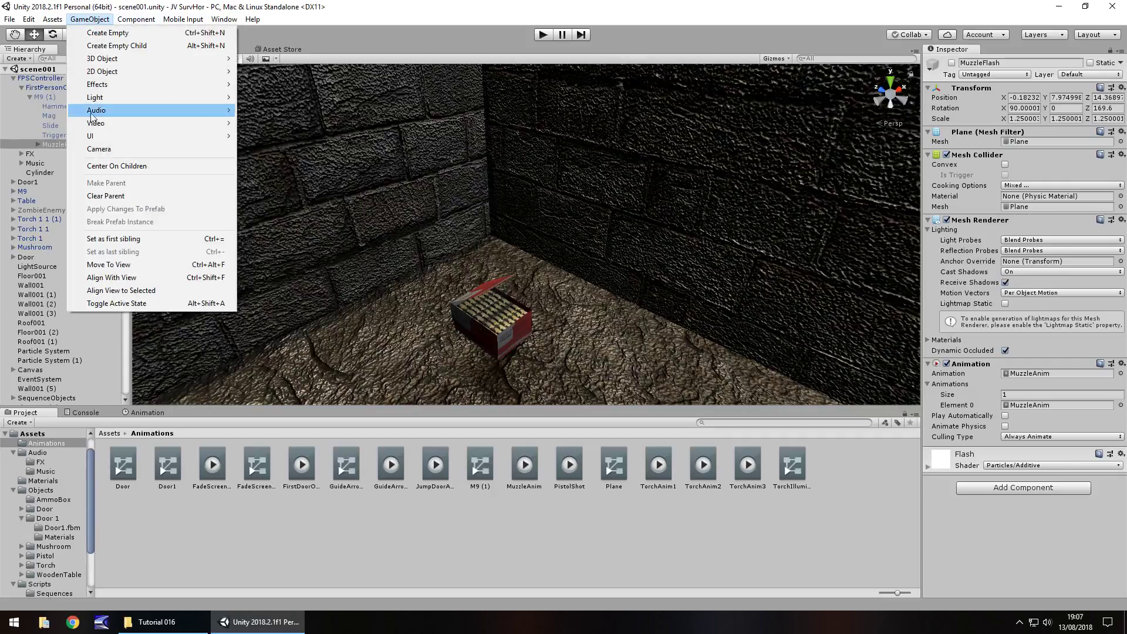
click(109, 148)
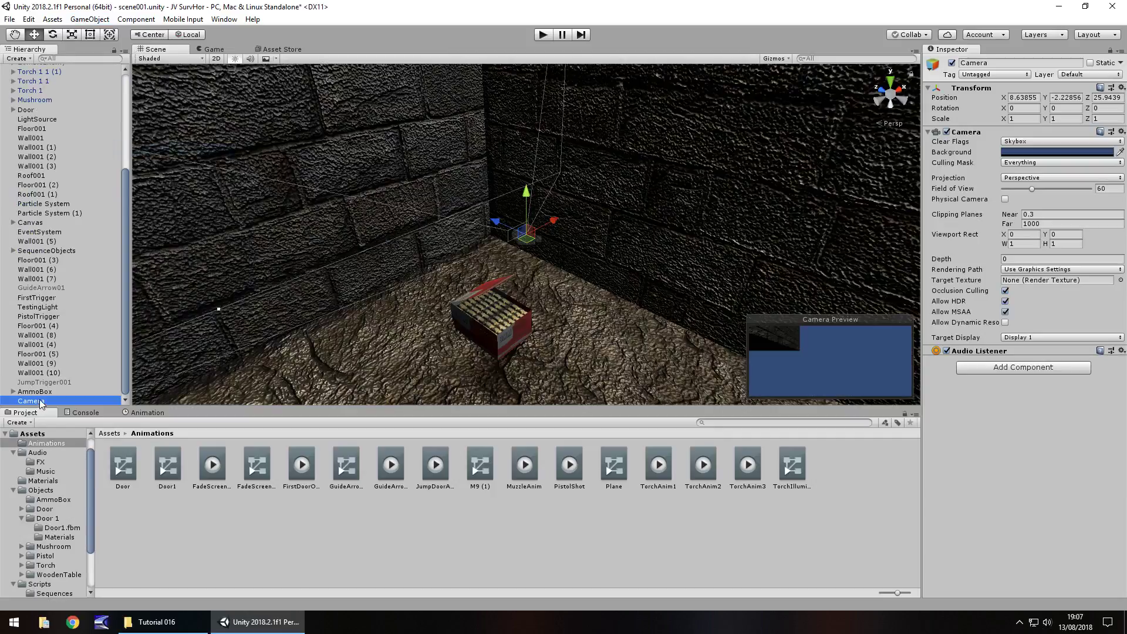
key(ctrl+z)
click(89, 20)
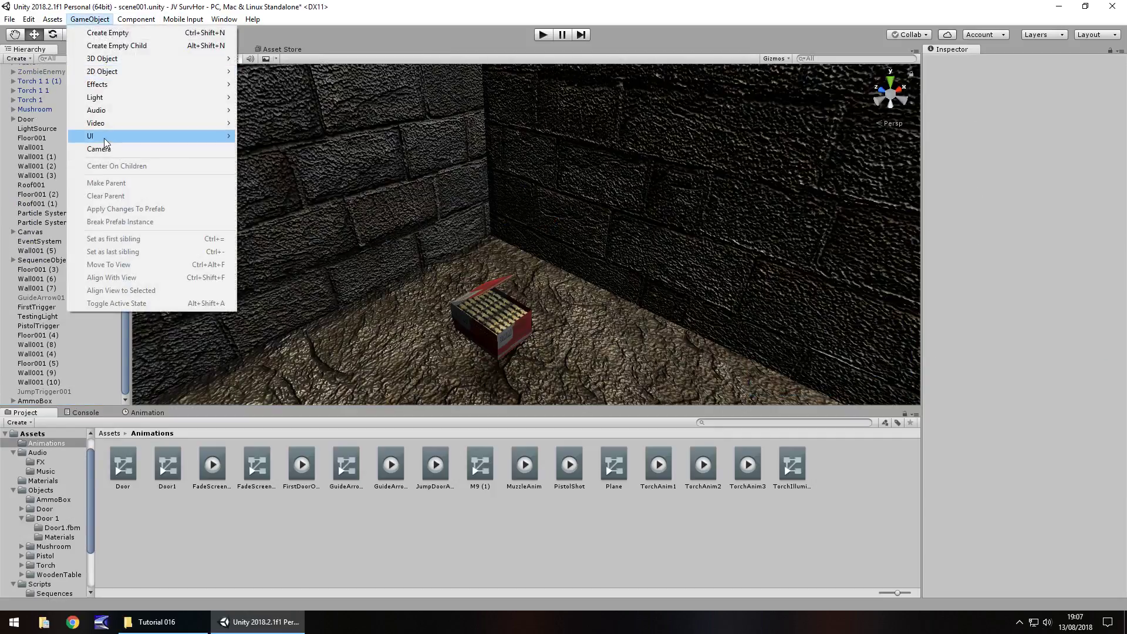
mouse_move(104, 138)
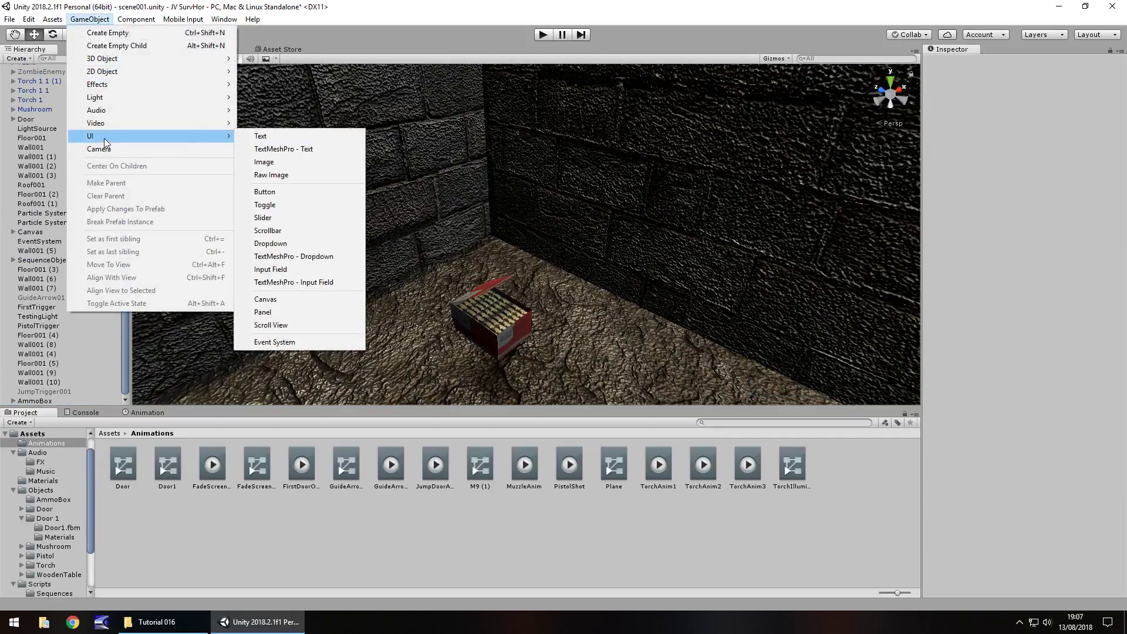
click(270, 312)
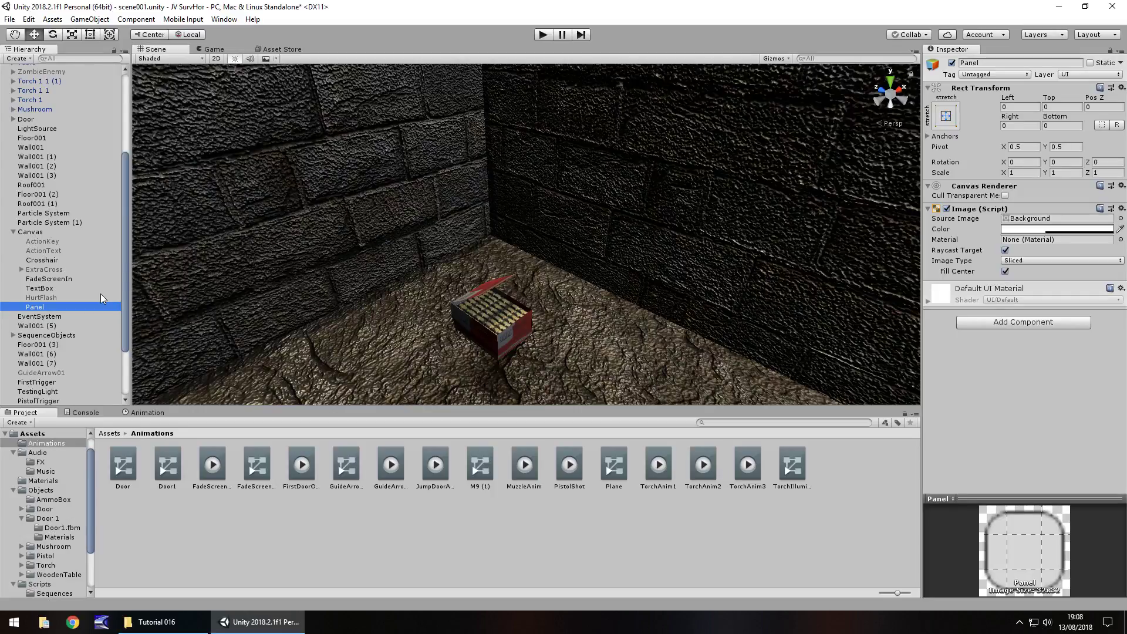
double_click(48, 308)
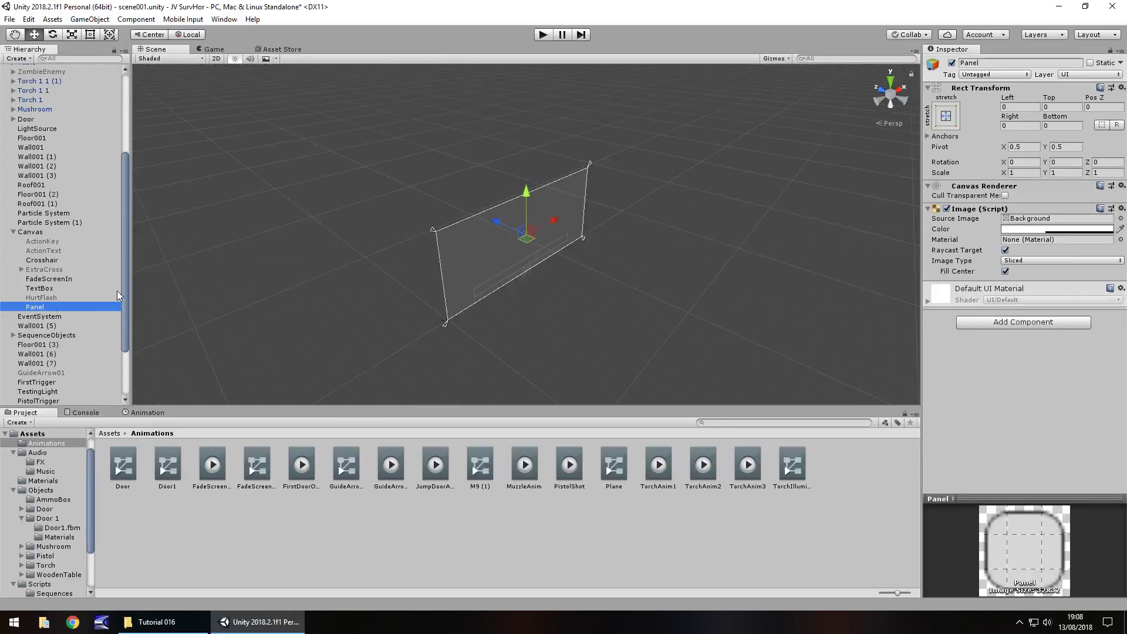
scroll(546, 247, up, 3)
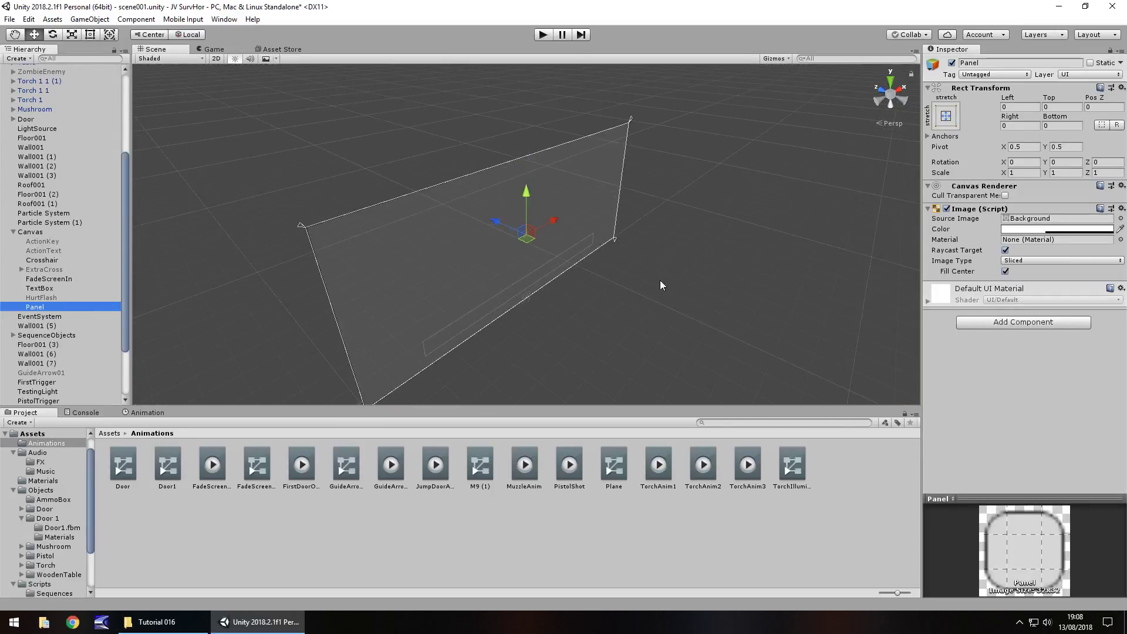
Anchor the Panel bottom-right at position 0, 0 with width 100 and height 50
click(945, 115)
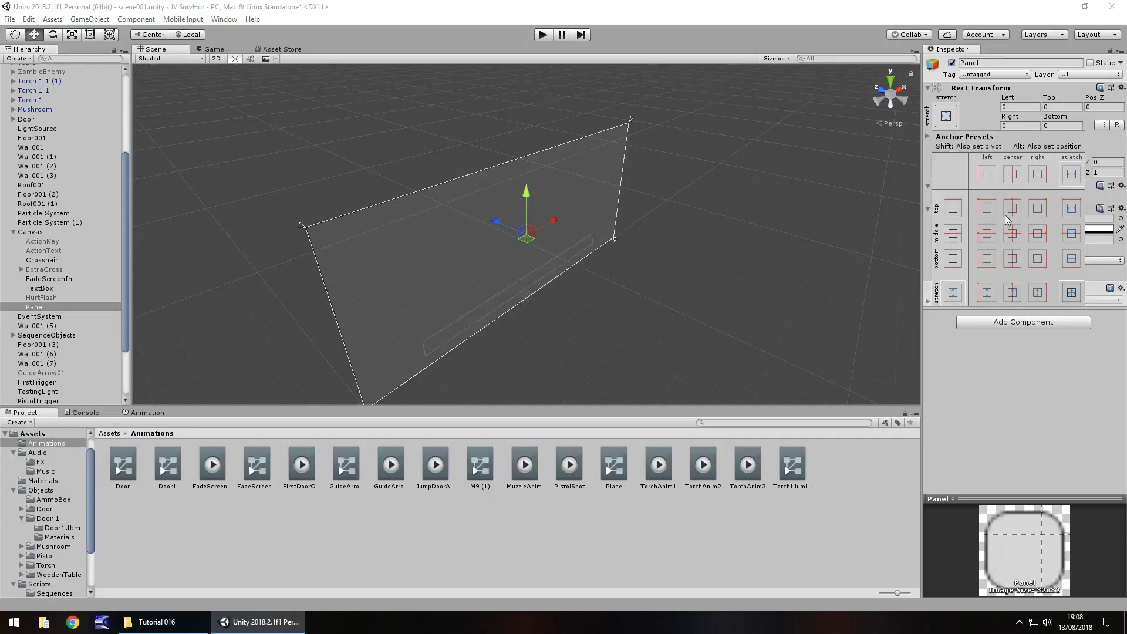
click(1038, 260)
click(1021, 107)
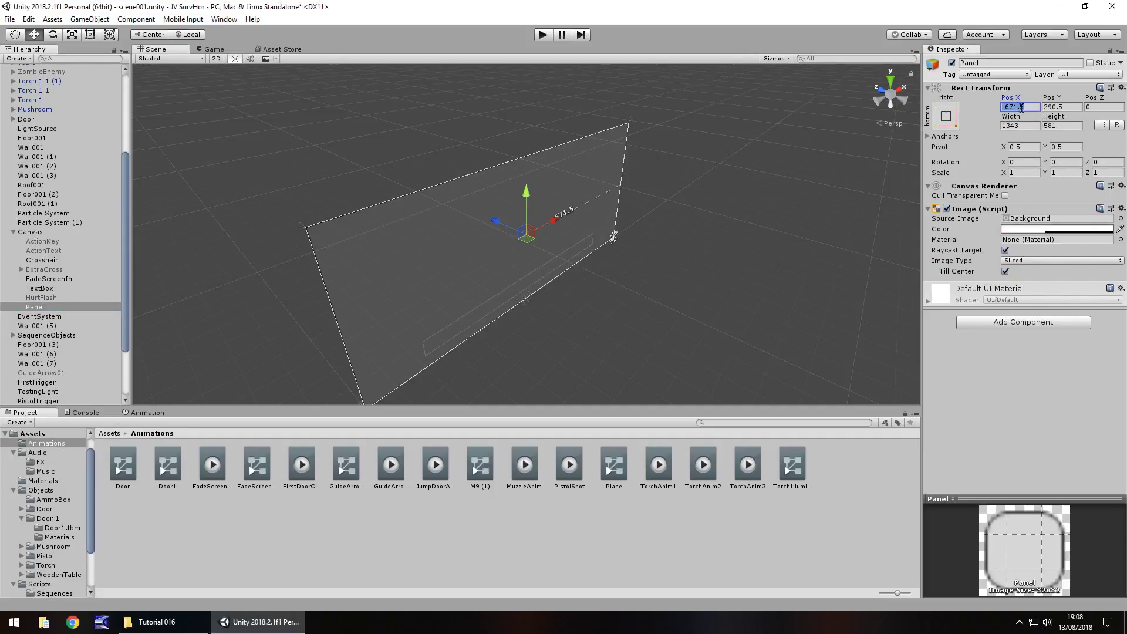
text(0)
click(1061, 106)
text(0)
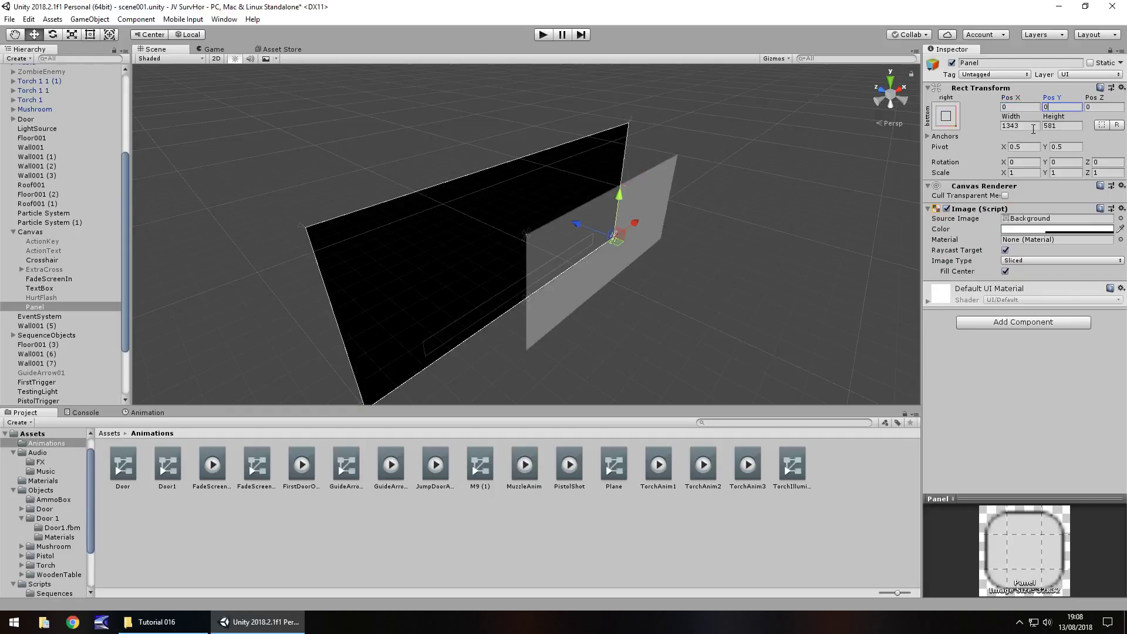
click(1032, 127)
text(100)
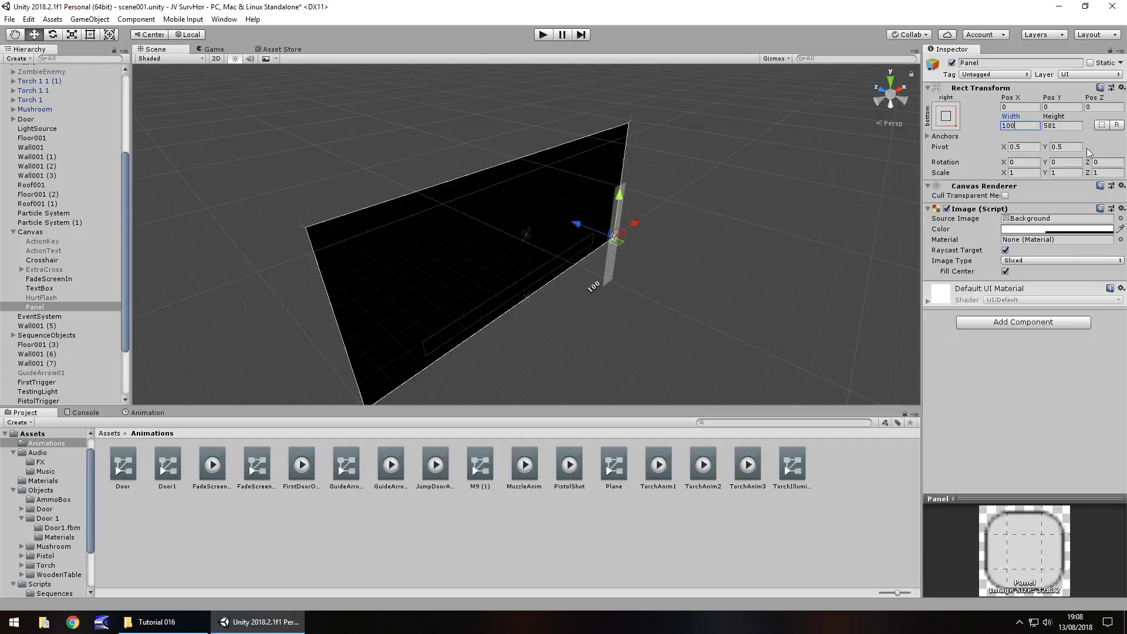
key(Tab)
text(50)
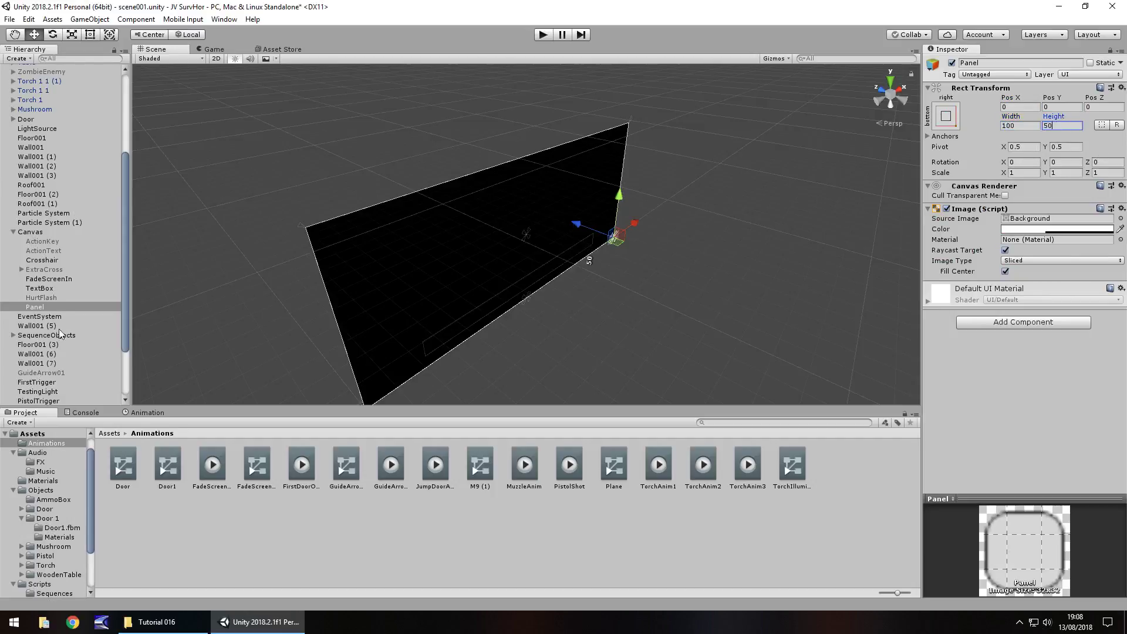
Drag the Panel up and to the left with the Rect tool
double_click(41, 308)
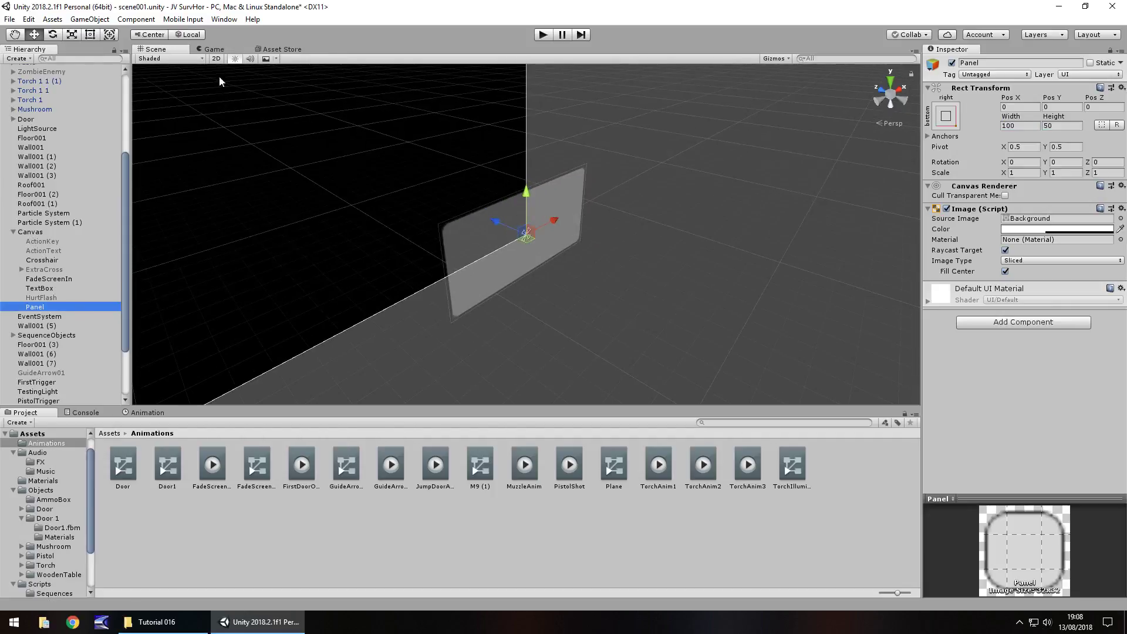
click(90, 34)
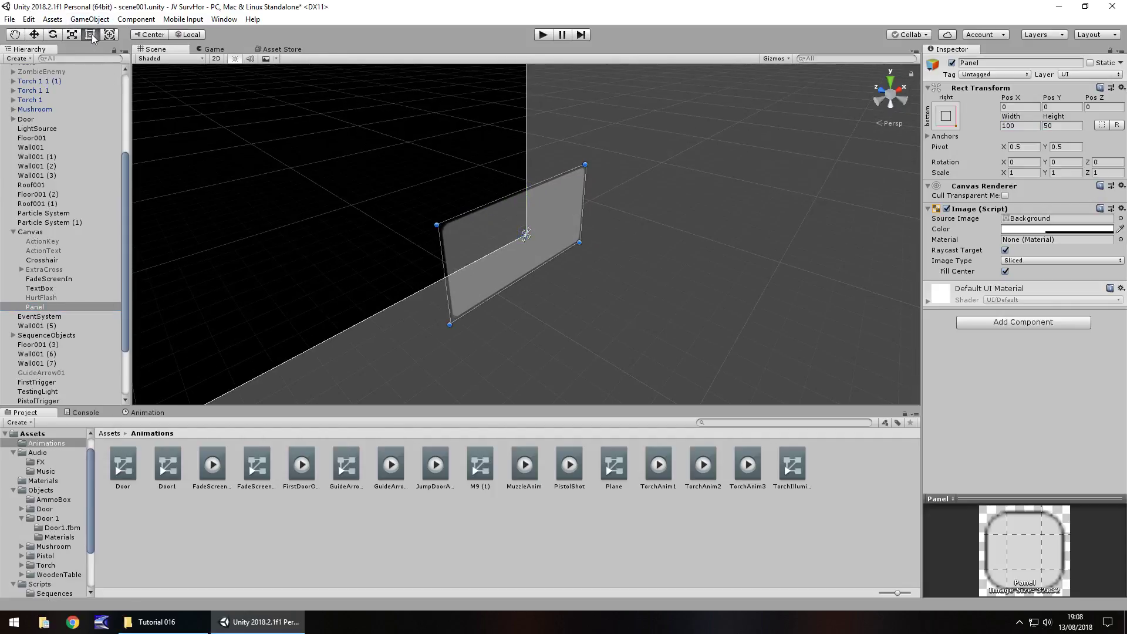
drag(459, 221, 313, 184)
After a quick test run, resize the Panel to 120 by 40 and reposition it
click(542, 34)
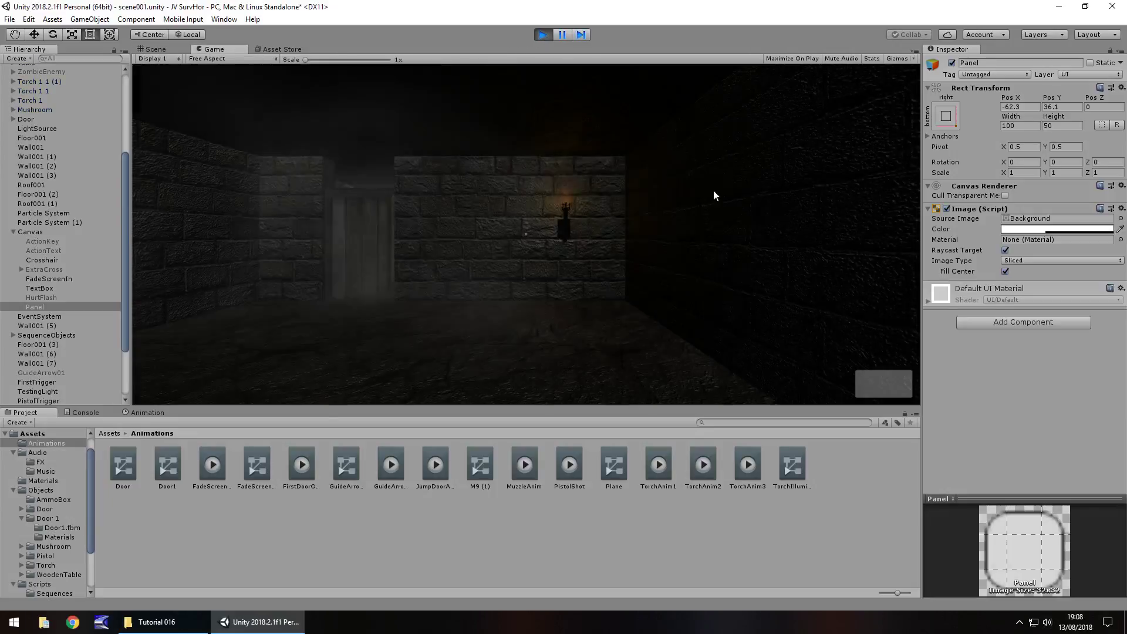
click(543, 34)
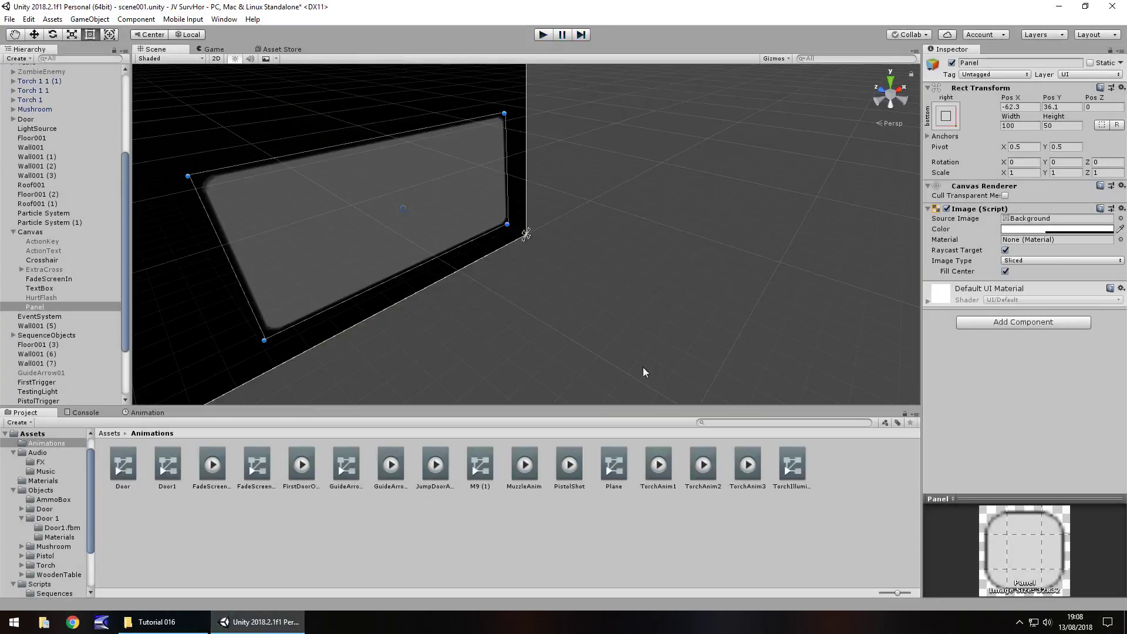
click(1021, 126)
text(120)
key(Tab)
text(40)
drag(345, 202, 304, 213)
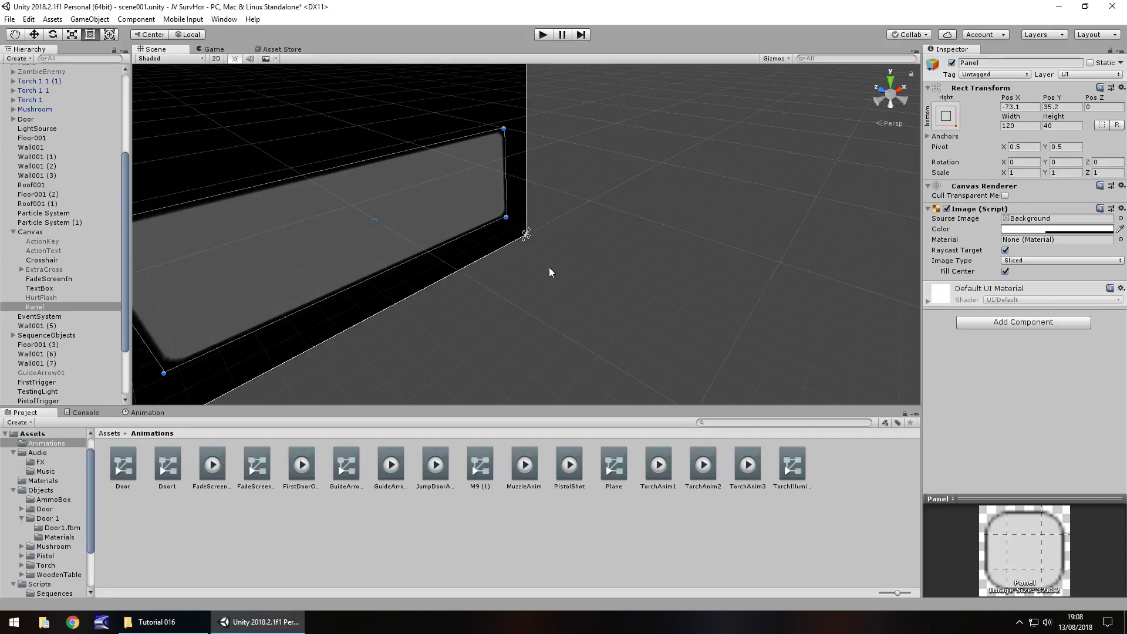
Tint the Panel dark grey 3A3A3A with alpha 200 and test it in Play mode
alt+drag(625, 291, 616, 309)
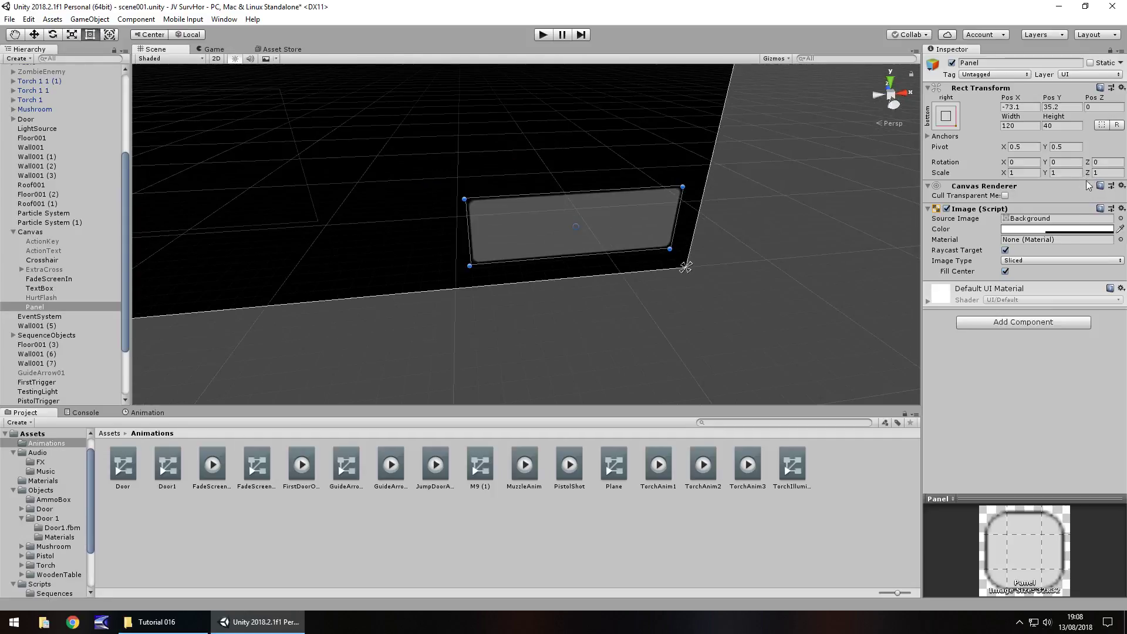
click(1047, 230)
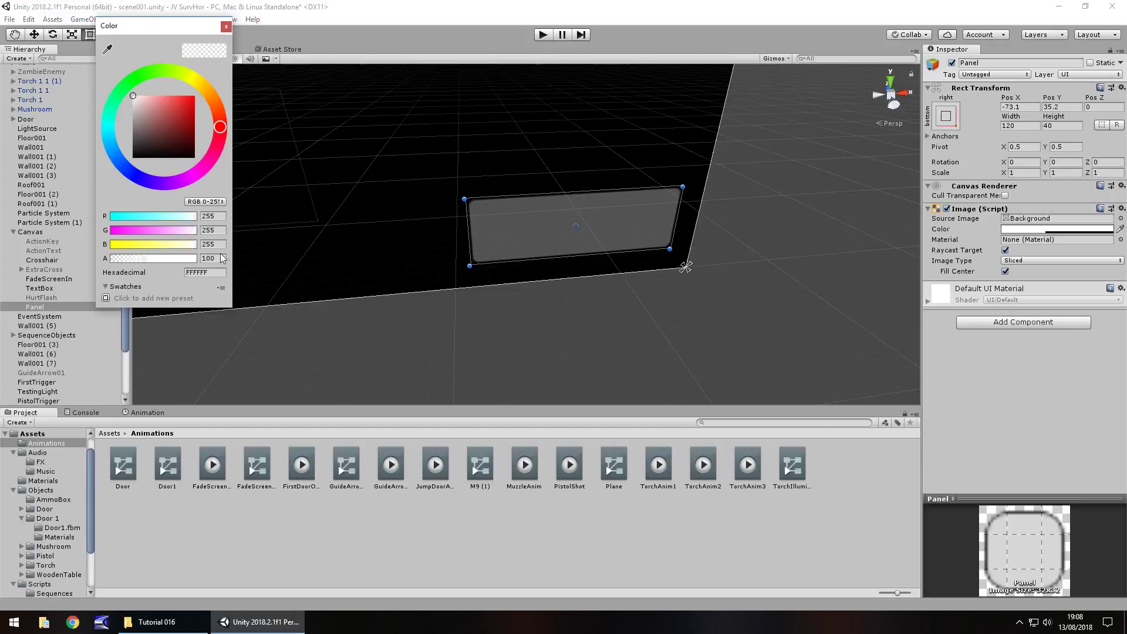
click(157, 257)
text(200)
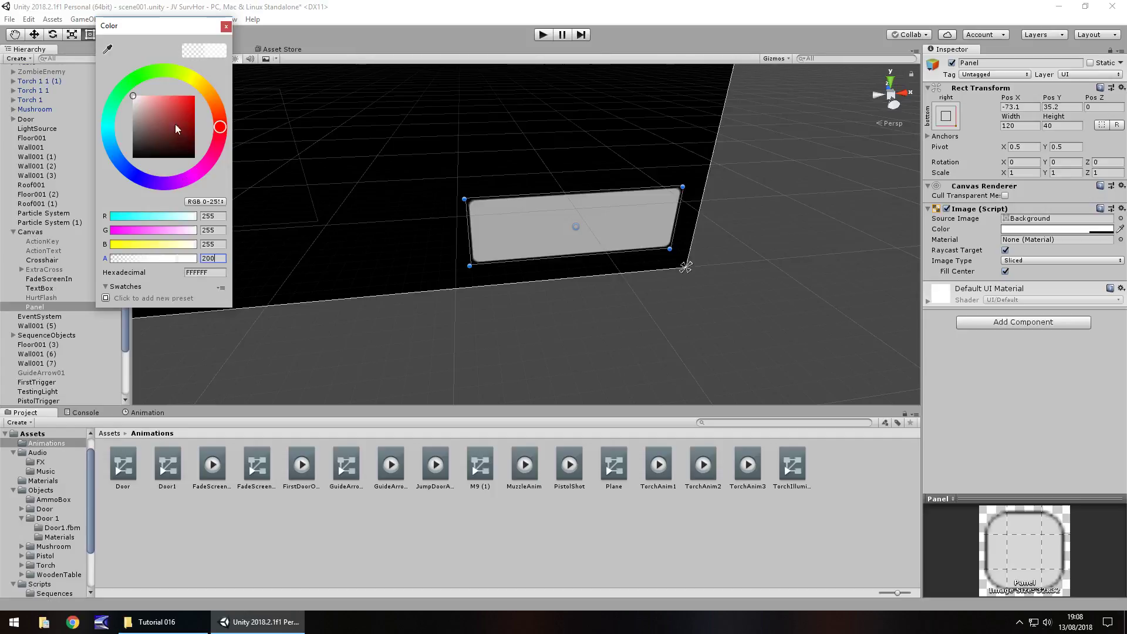
drag(174, 125, 130, 151)
click(226, 26)
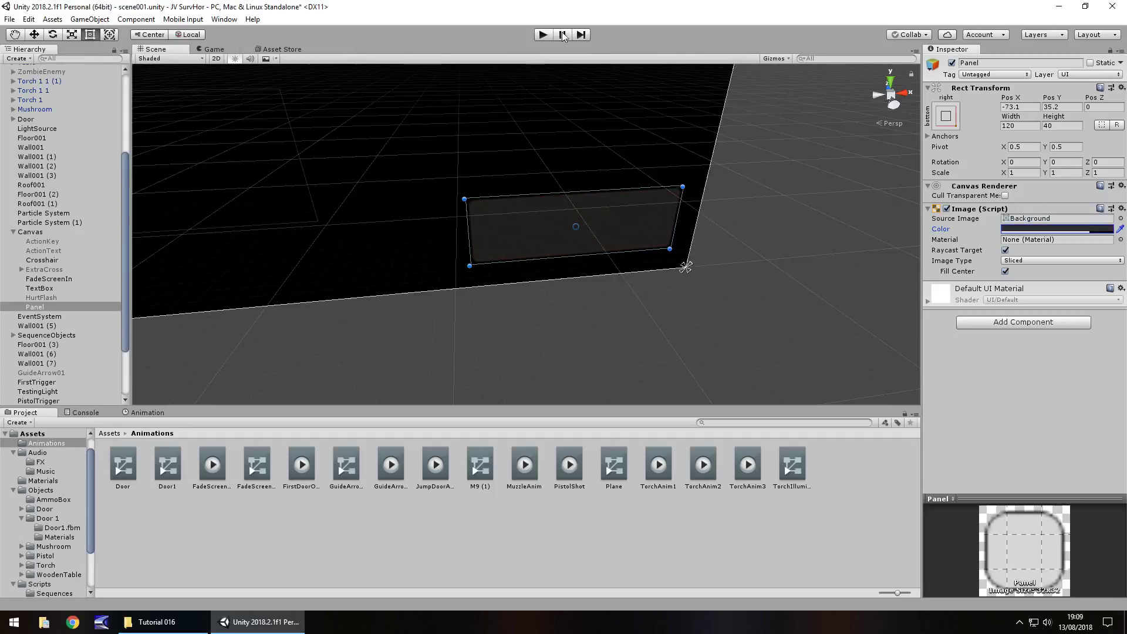
click(543, 35)
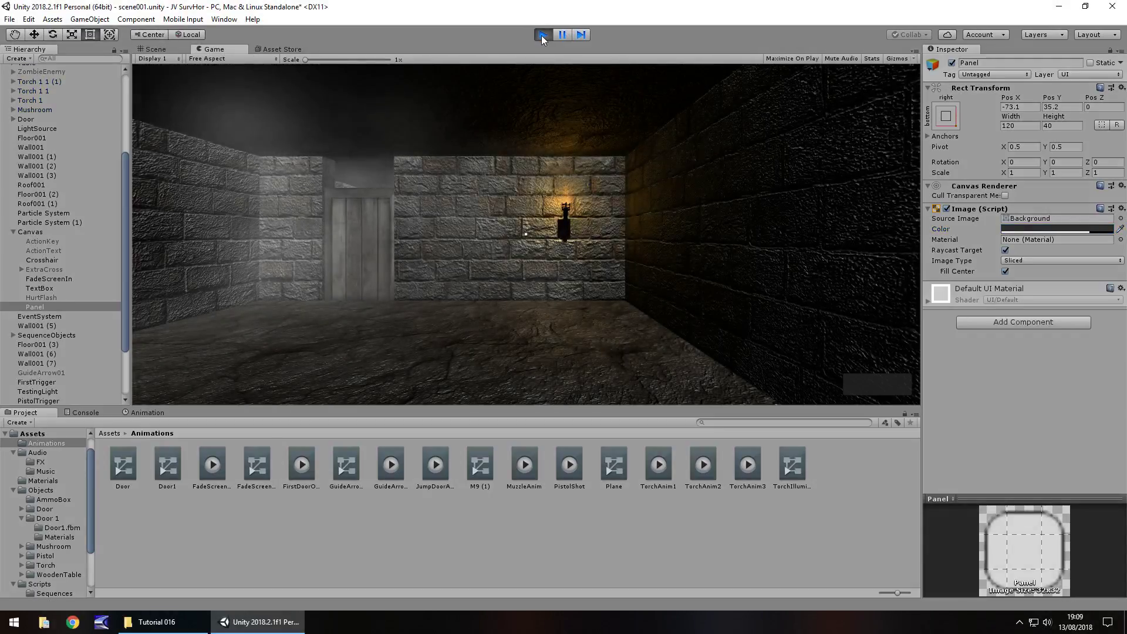
key(ctrl+p)
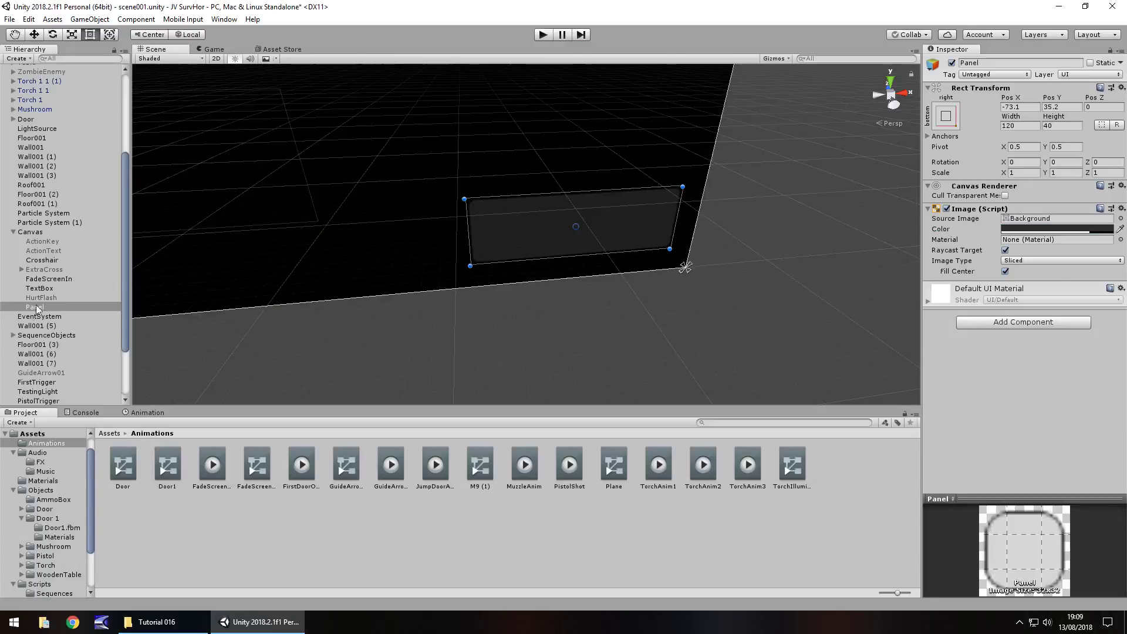
Add a white Text child under the Panel showing 0
right_click(35, 309)
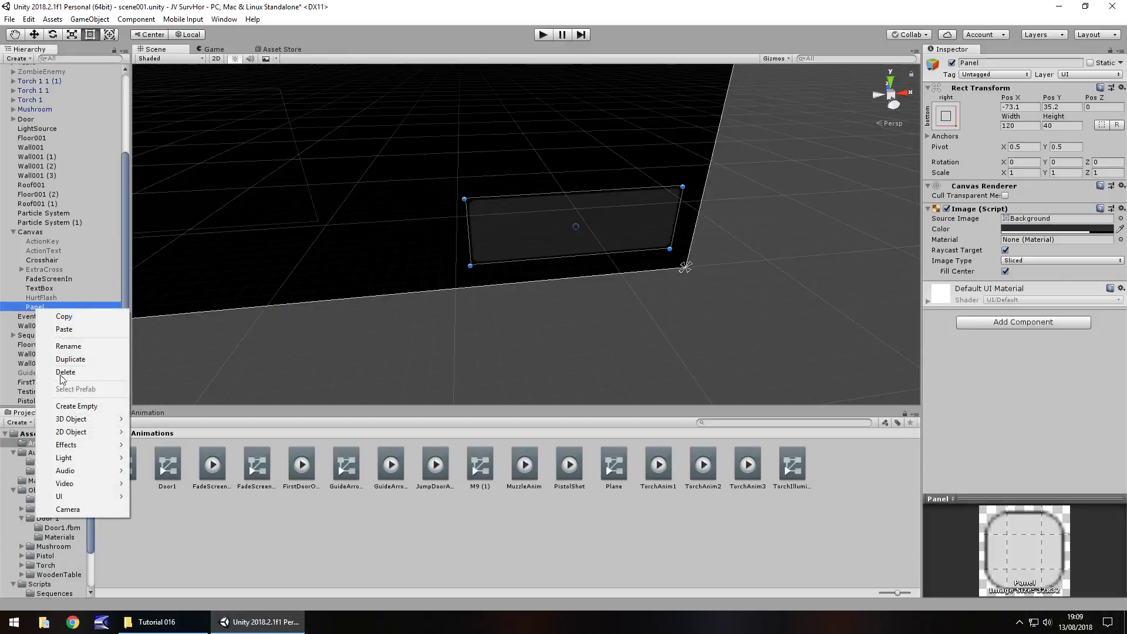
mouse_move(74, 497)
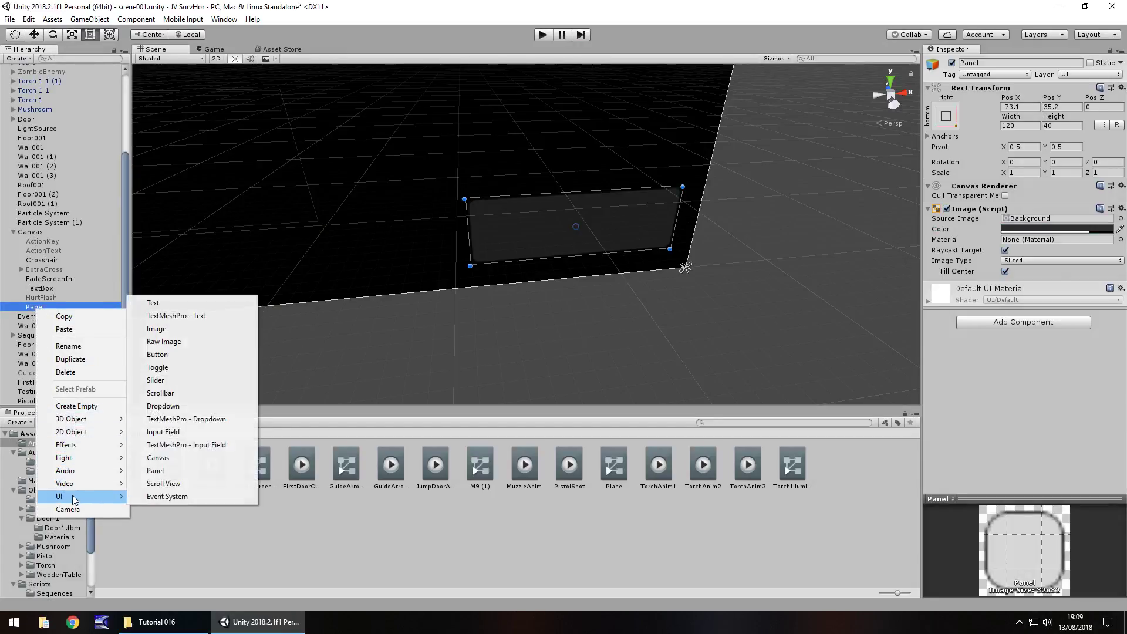
click(164, 307)
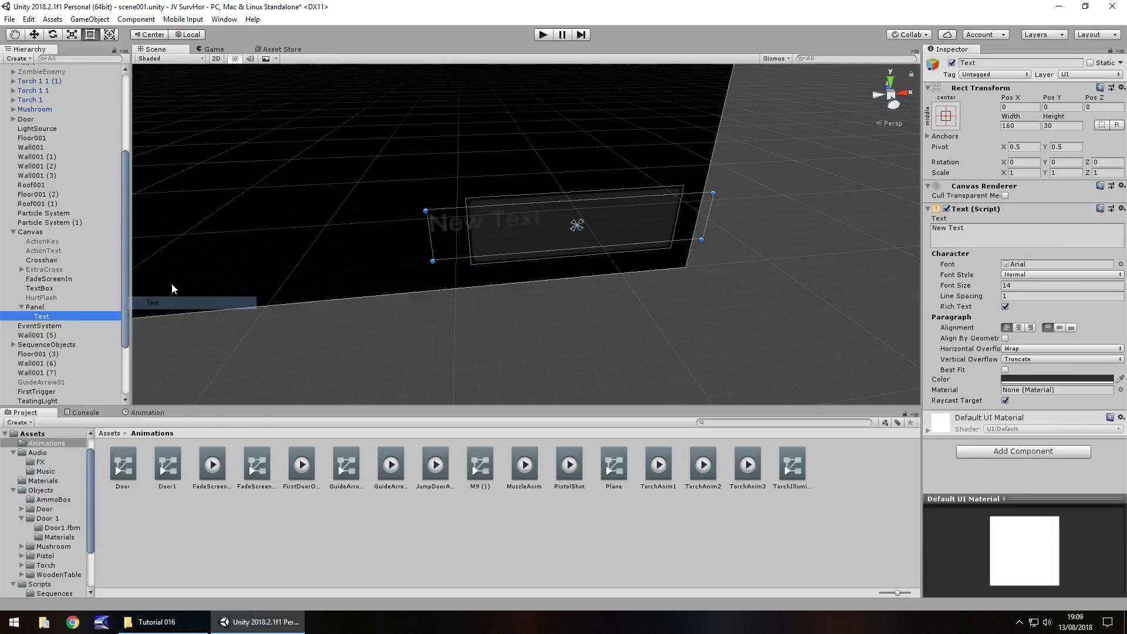
click(986, 234)
text(0)
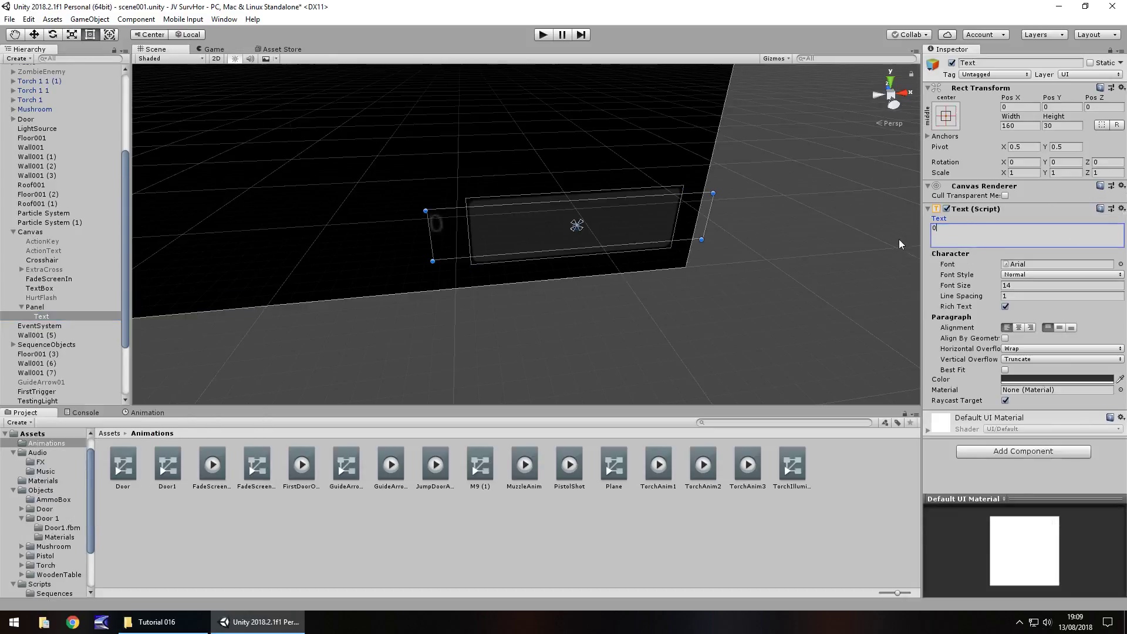
click(1037, 379)
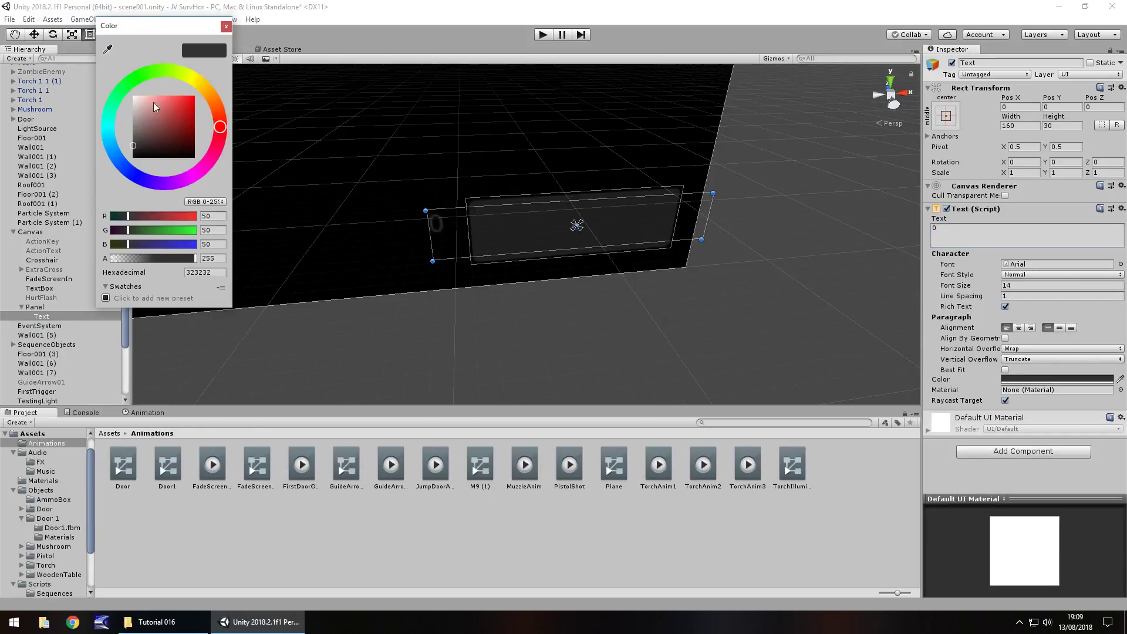
drag(153, 103, 130, 69)
click(226, 26)
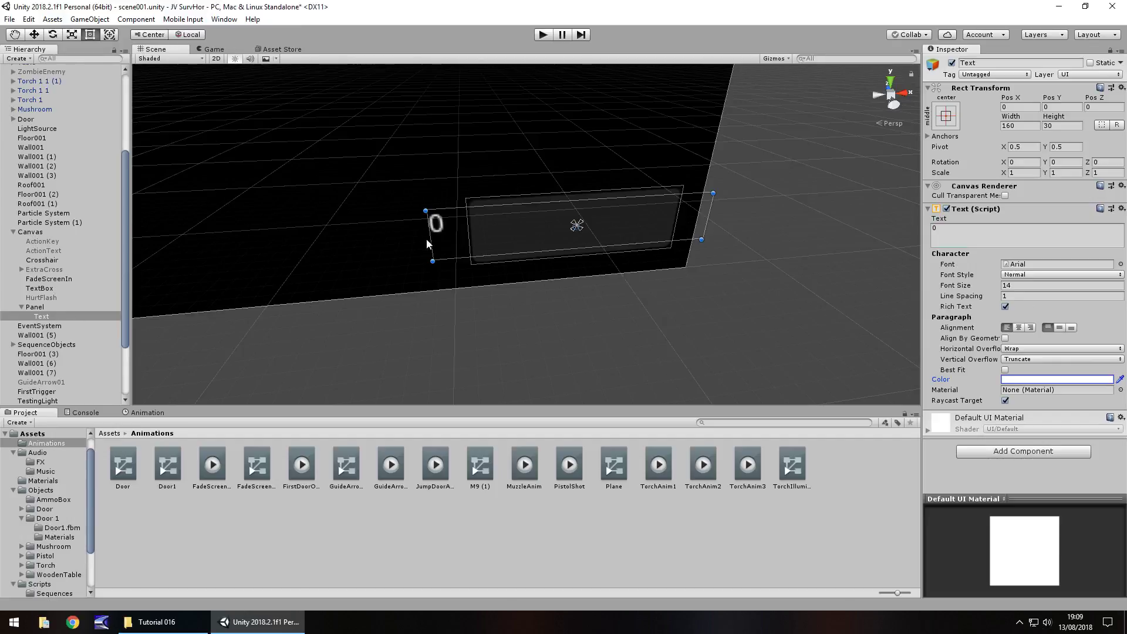
Set the text's font size to 30 and enlarge its box so the 0 shows
drag(425, 239, 475, 244)
click(1025, 285)
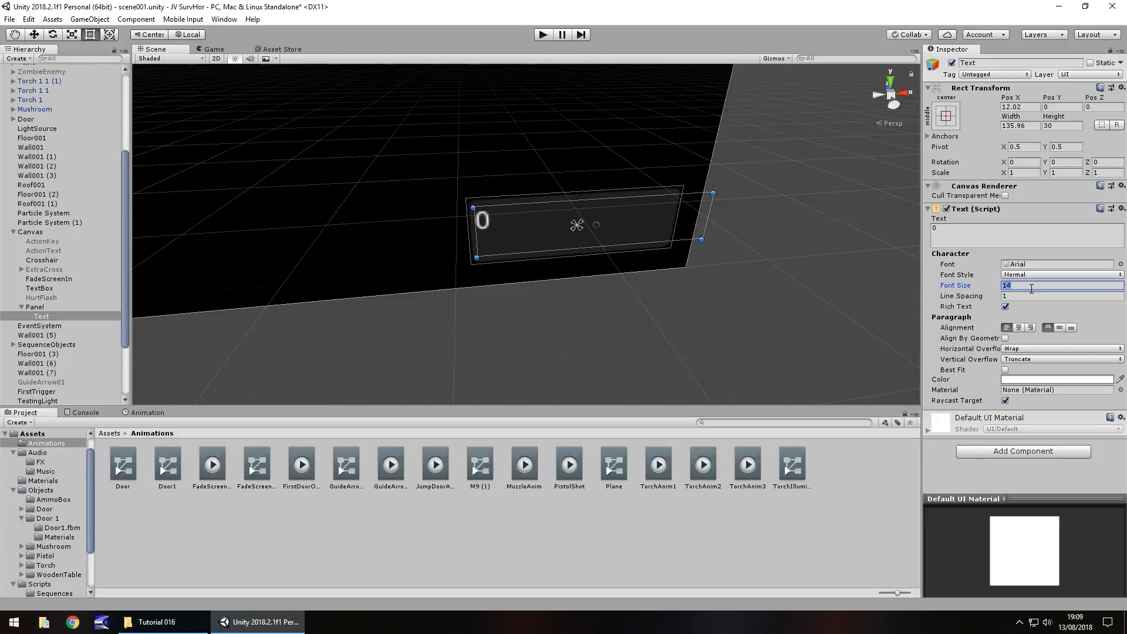
text(30)
key(Return)
drag(473, 207, 468, 200)
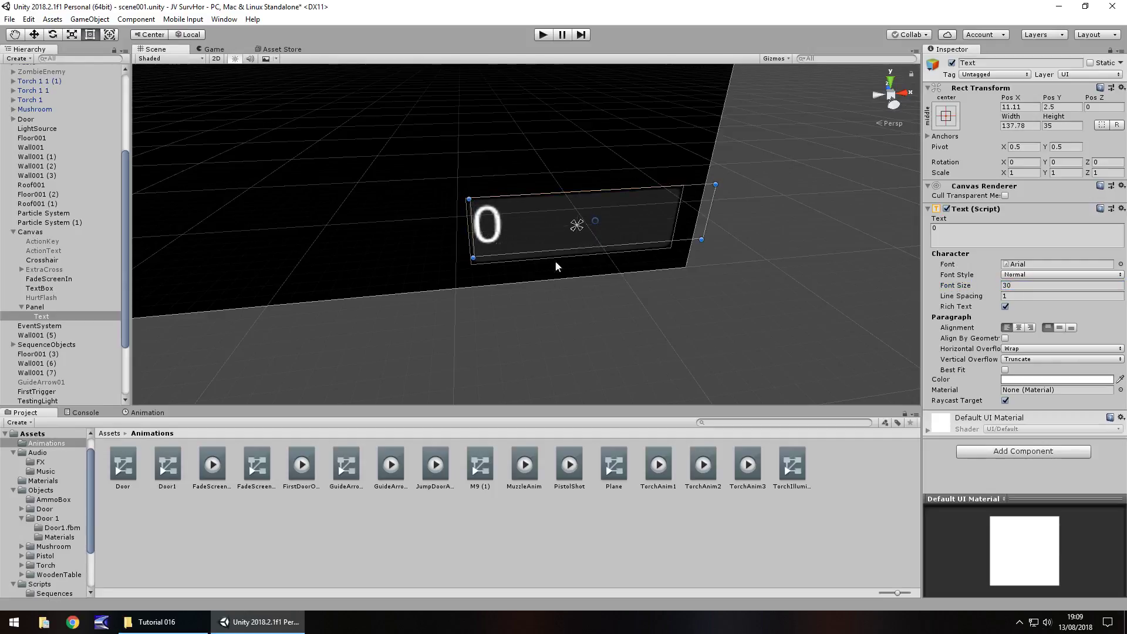
drag(539, 233, 555, 233)
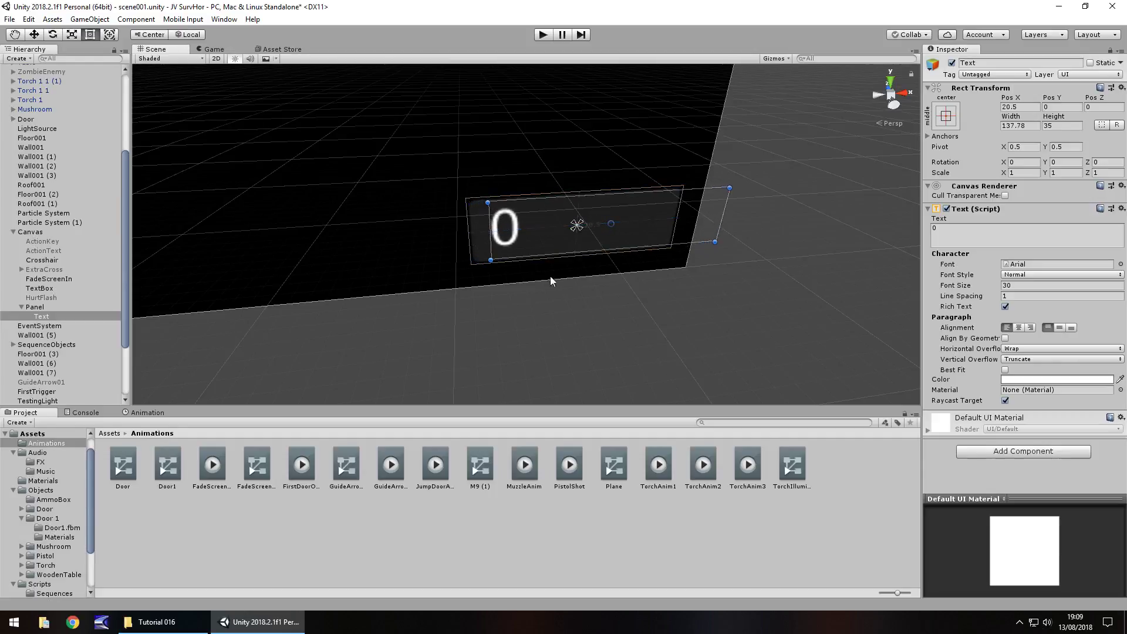
Right-align the 0 and trim its box to 41.02 by 35 at X -33.9
click(434, 248)
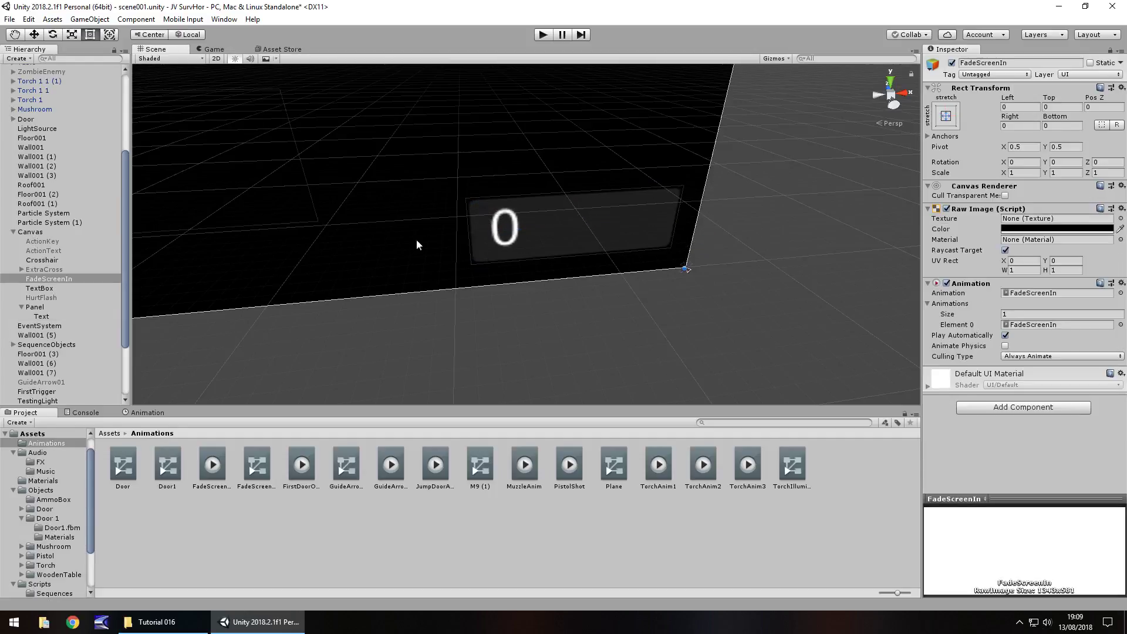
click(535, 229)
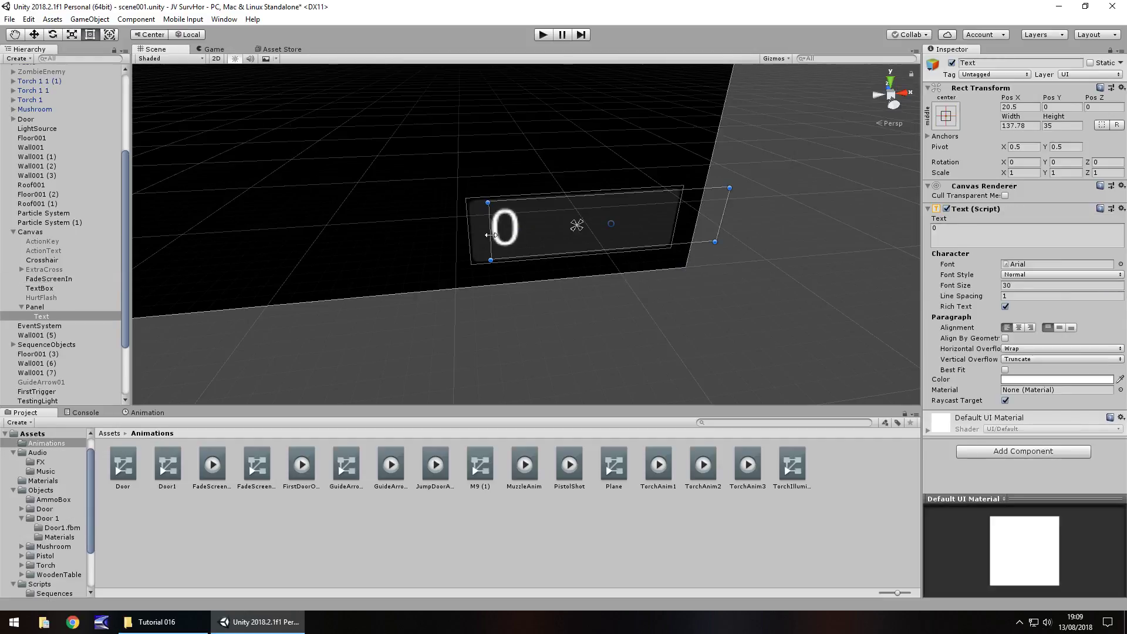
drag(486, 234, 515, 236)
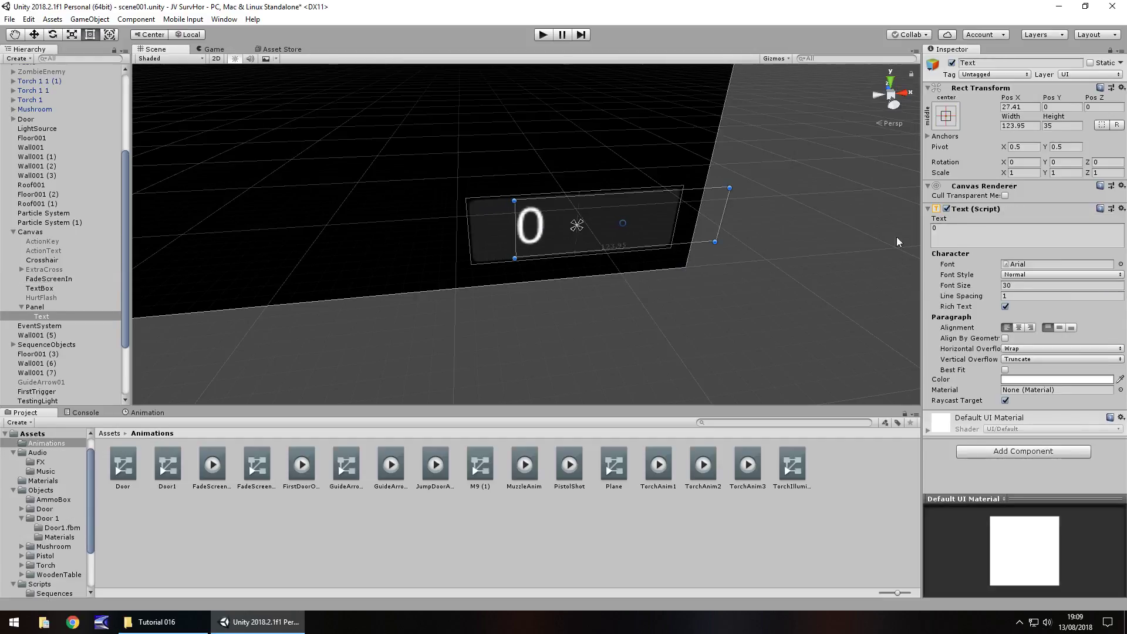
click(1030, 328)
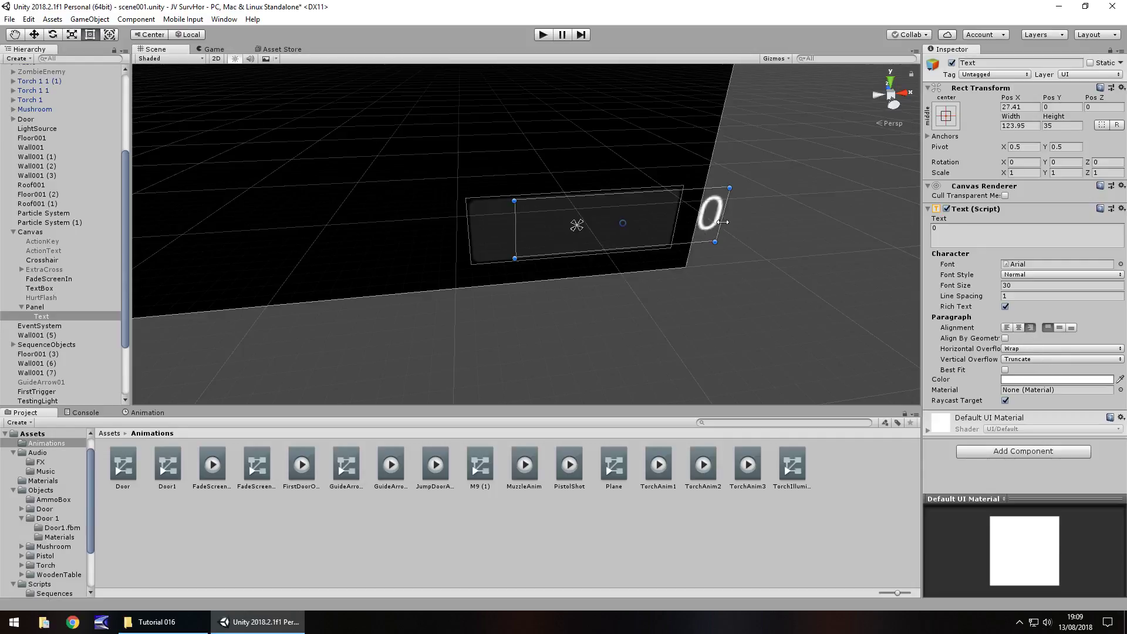
drag(722, 222, 480, 234)
drag(563, 237, 551, 237)
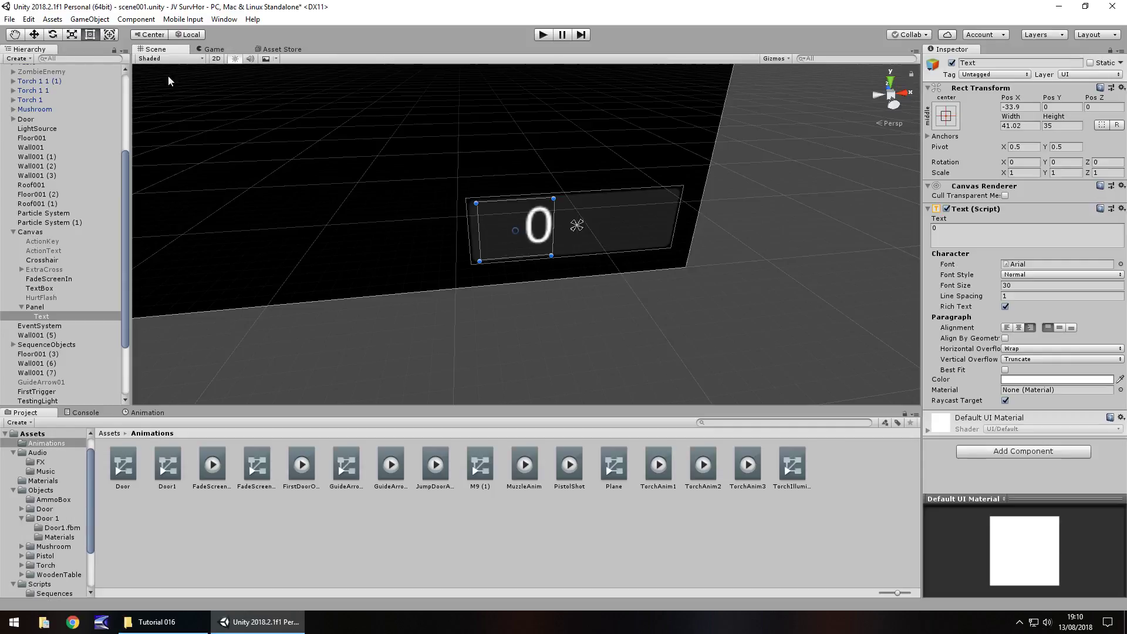
Add a RawImage under the Panel, flatten it into a thin bar, and place it beside the 0
click(89, 18)
mouse_move(115, 137)
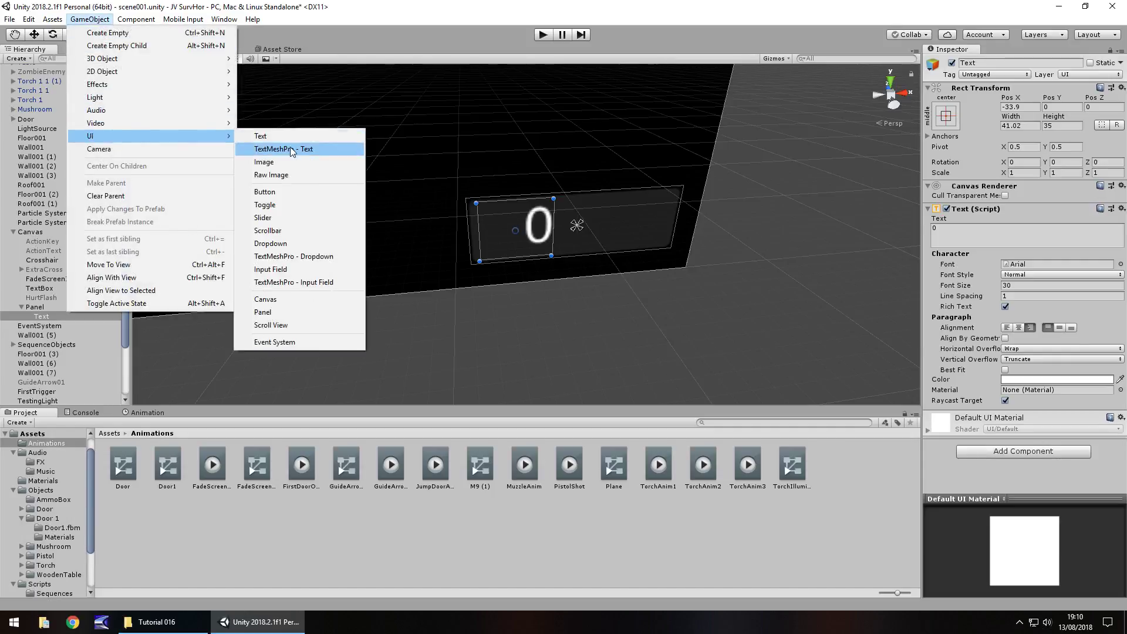
click(292, 174)
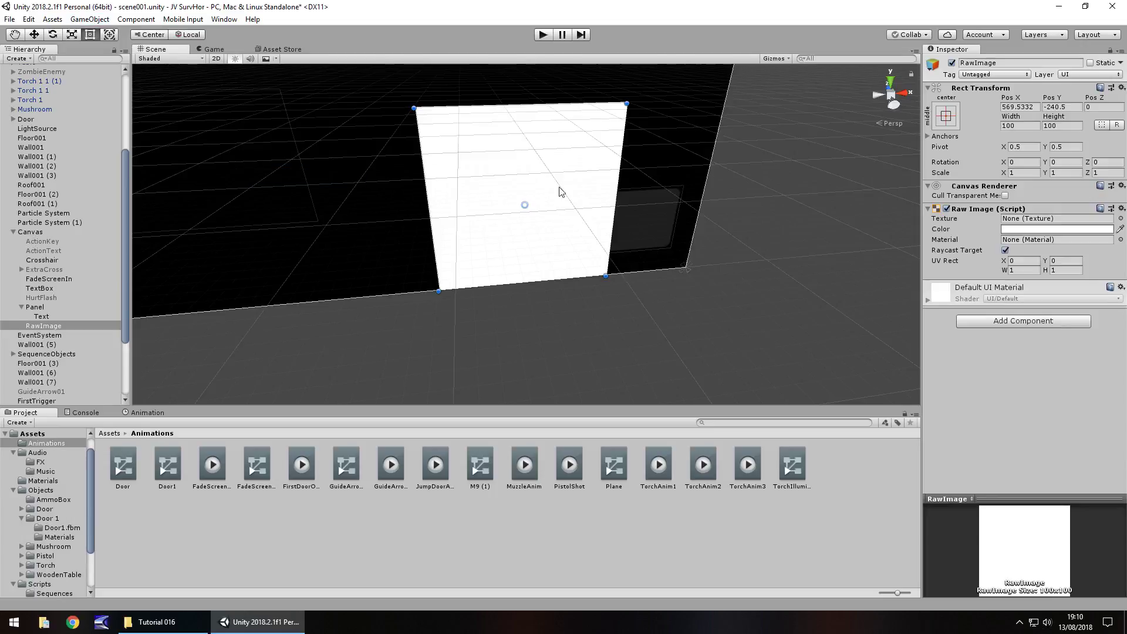
drag(518, 106, 527, 261)
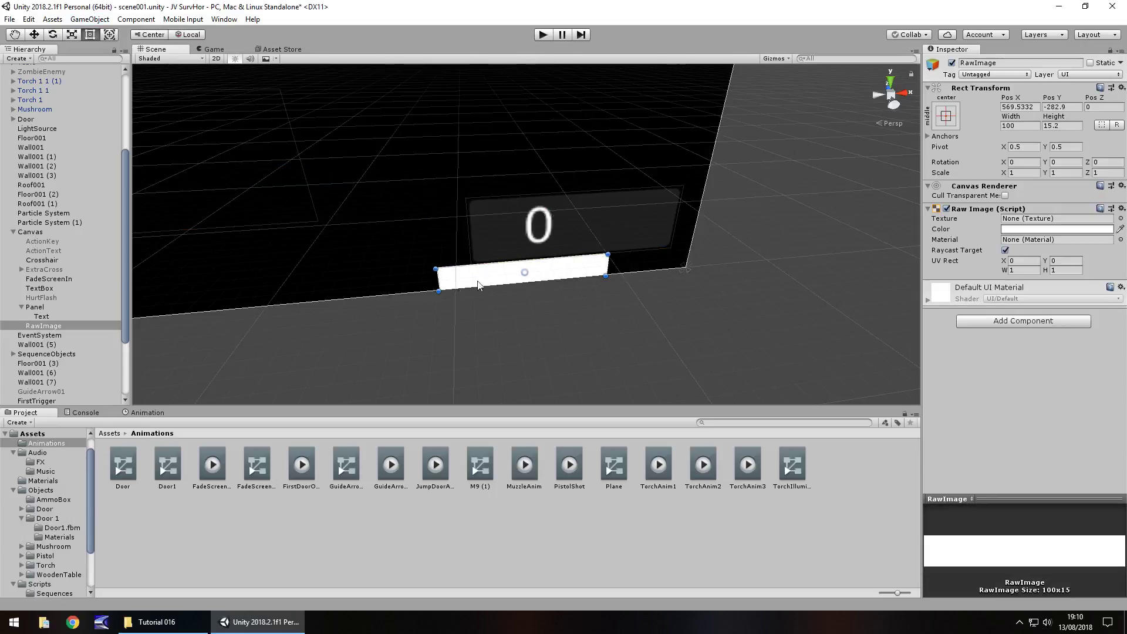
drag(479, 289, 507, 265)
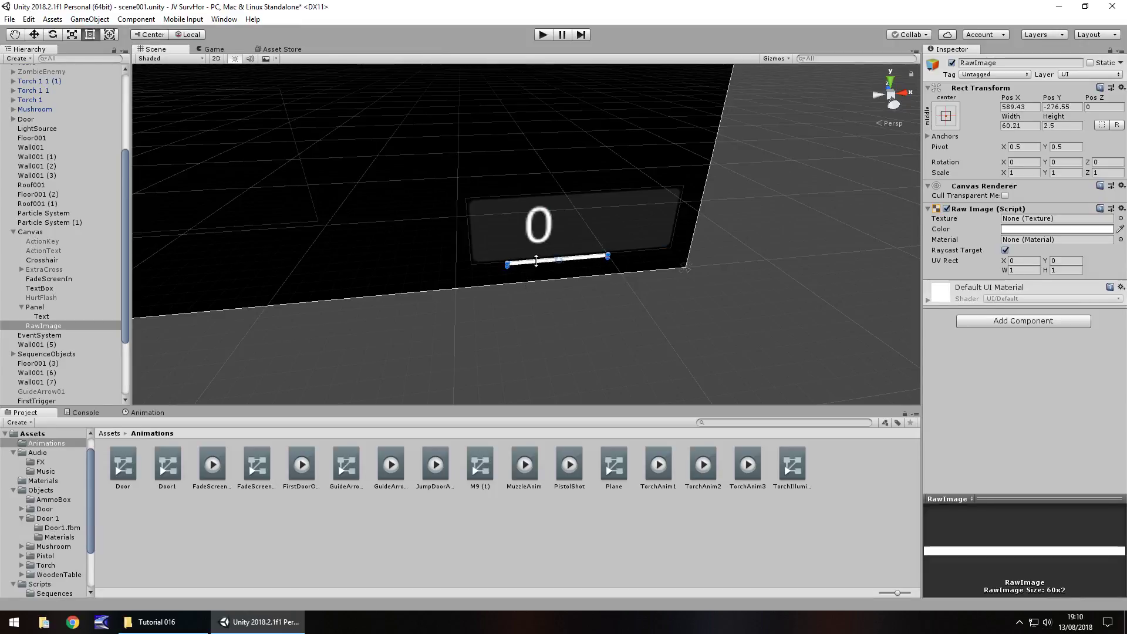
scroll(564, 268, up, 3)
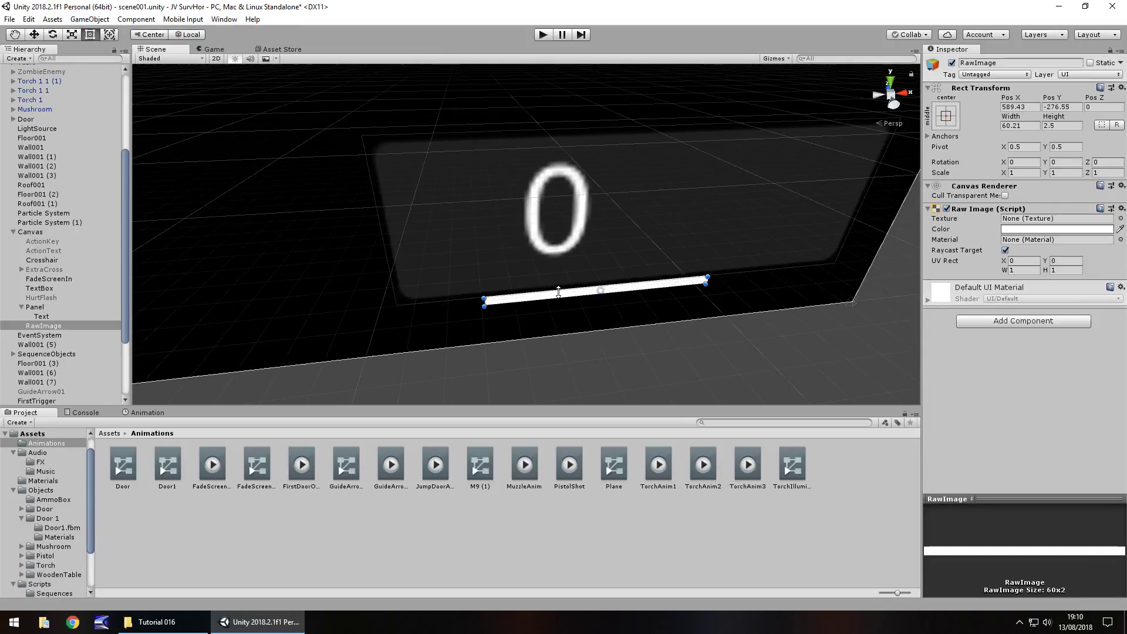
drag(558, 291, 703, 208)
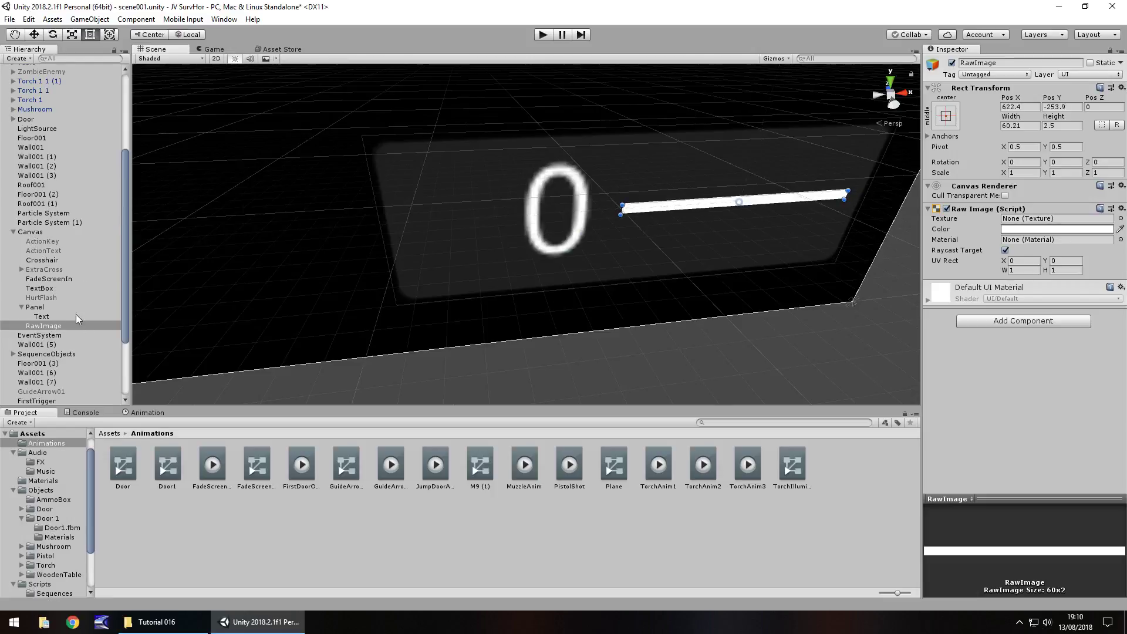
Duplicate the bar and reshape the copy into a narrow vertical tick
key(ctrl+d)
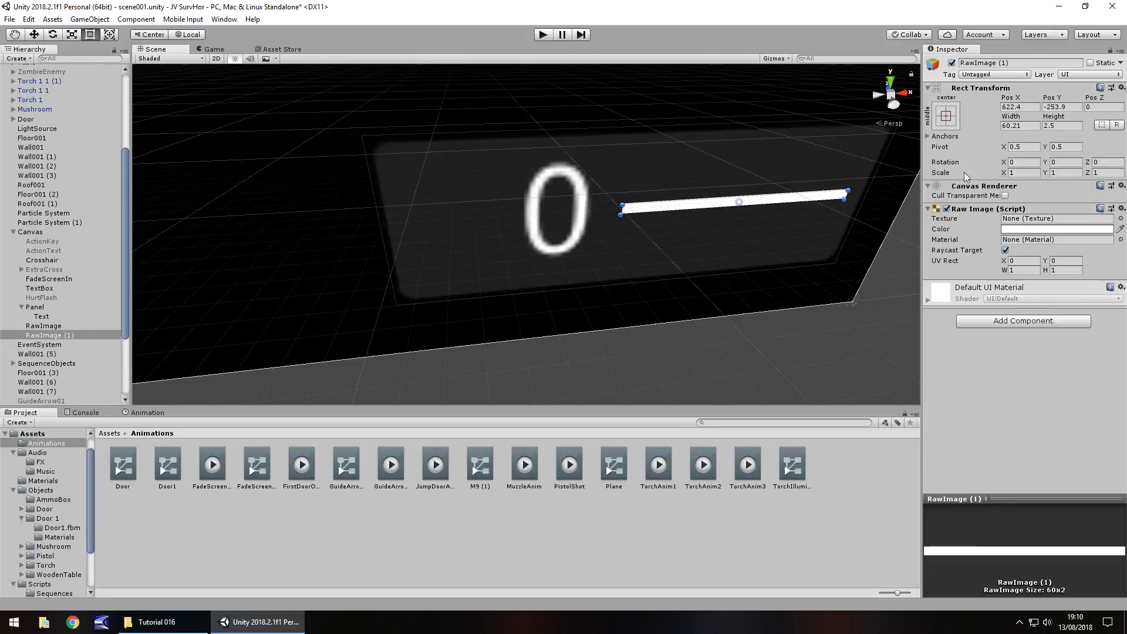
drag(845, 200, 698, 177)
key(Delete)
key(ctrl+z)
drag(711, 210, 658, 210)
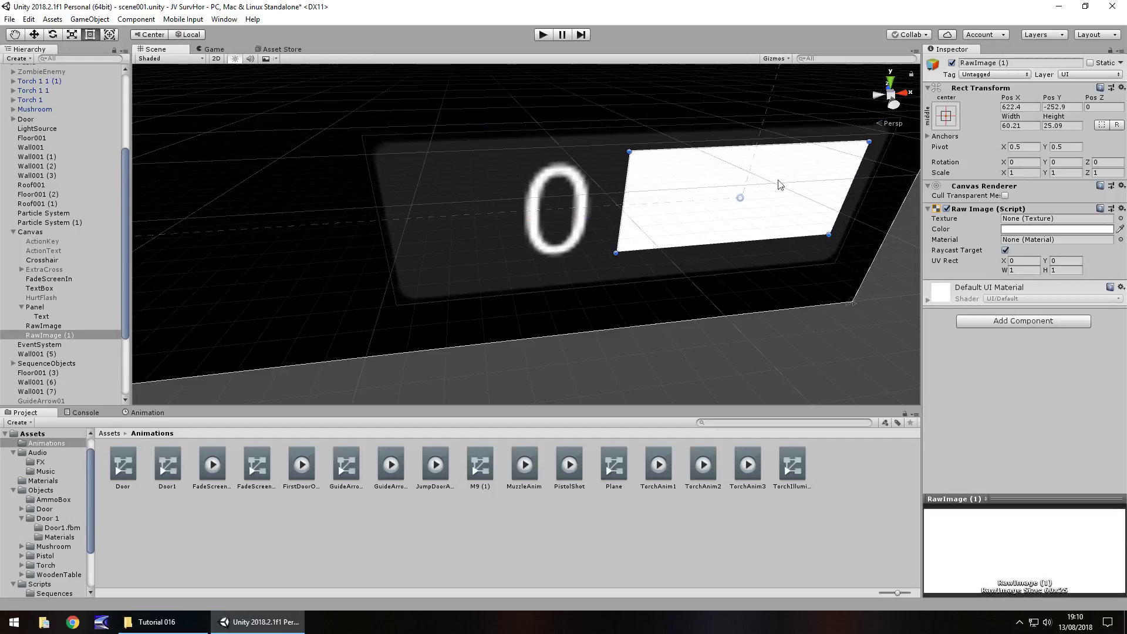
drag(851, 180, 626, 196)
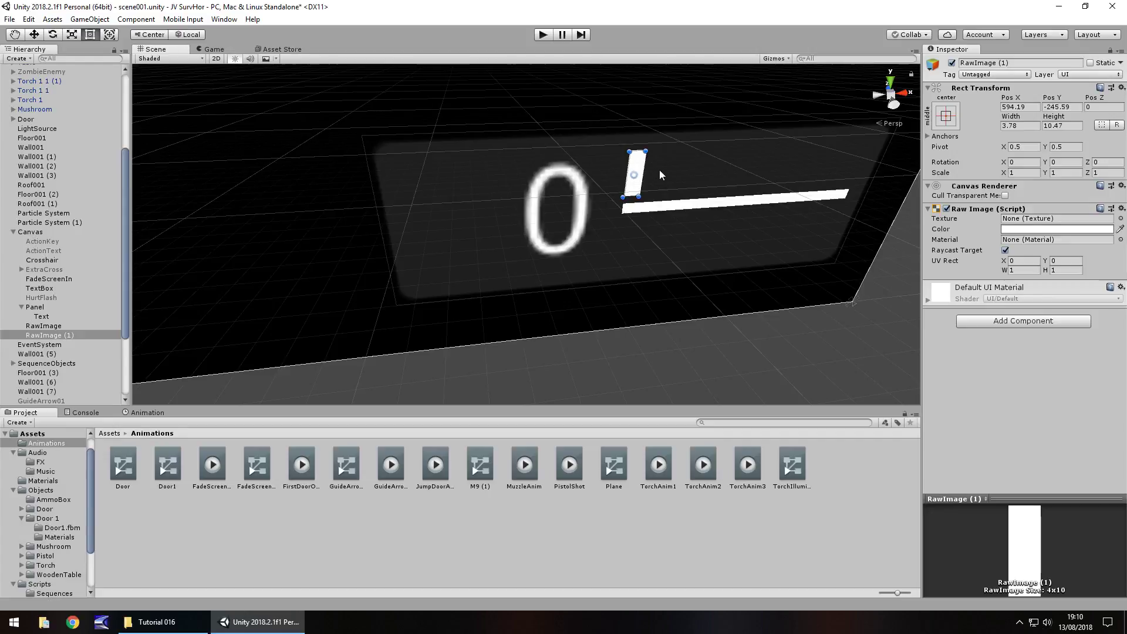
Duplicate the tick into four copies along the bar, then preview in Play mode
key(ctrl+d)
drag(637, 173, 753, 162)
key(ctrl+d)
key(ctrl+d)
key(ctrl+p)
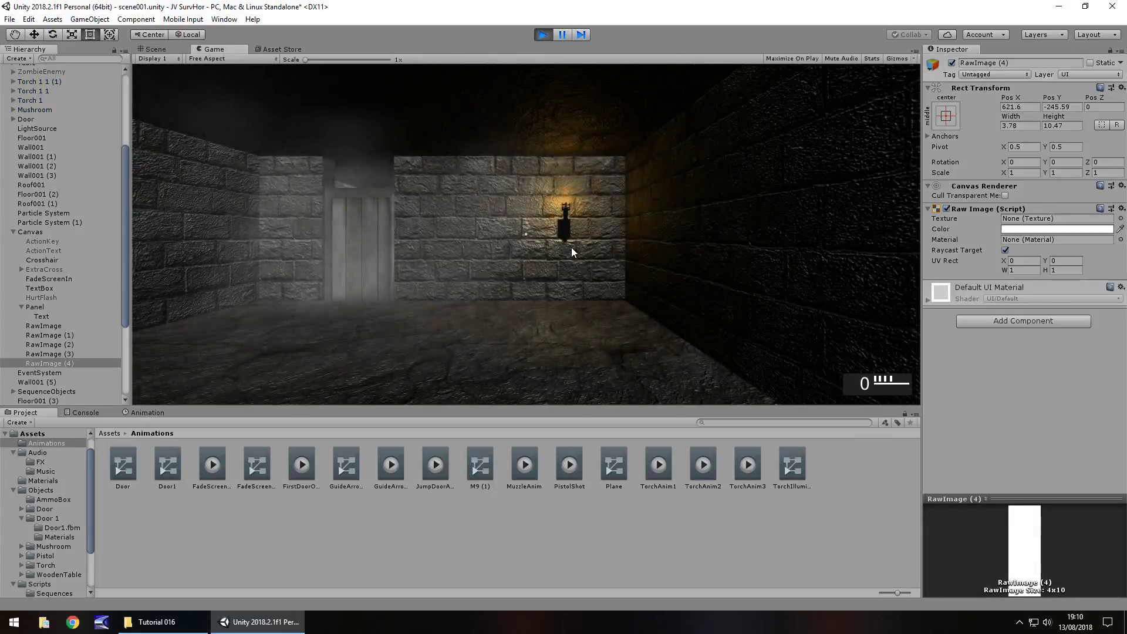
click(543, 34)
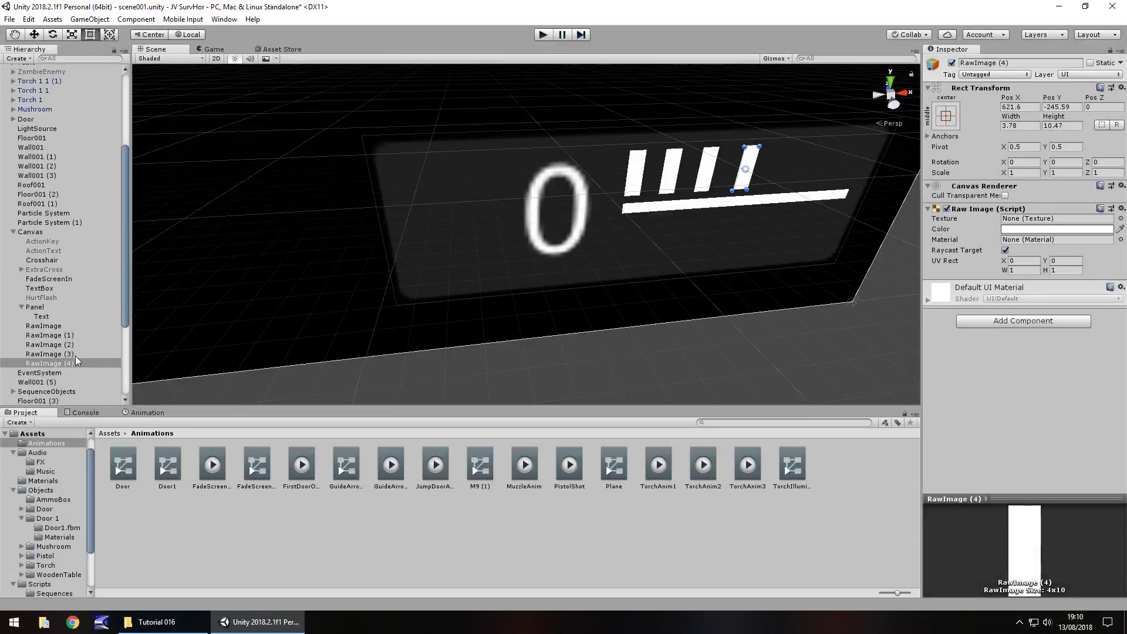
Nest RawImage through RawImage (4) under the Panel in the Hierarchy
click(61, 326)
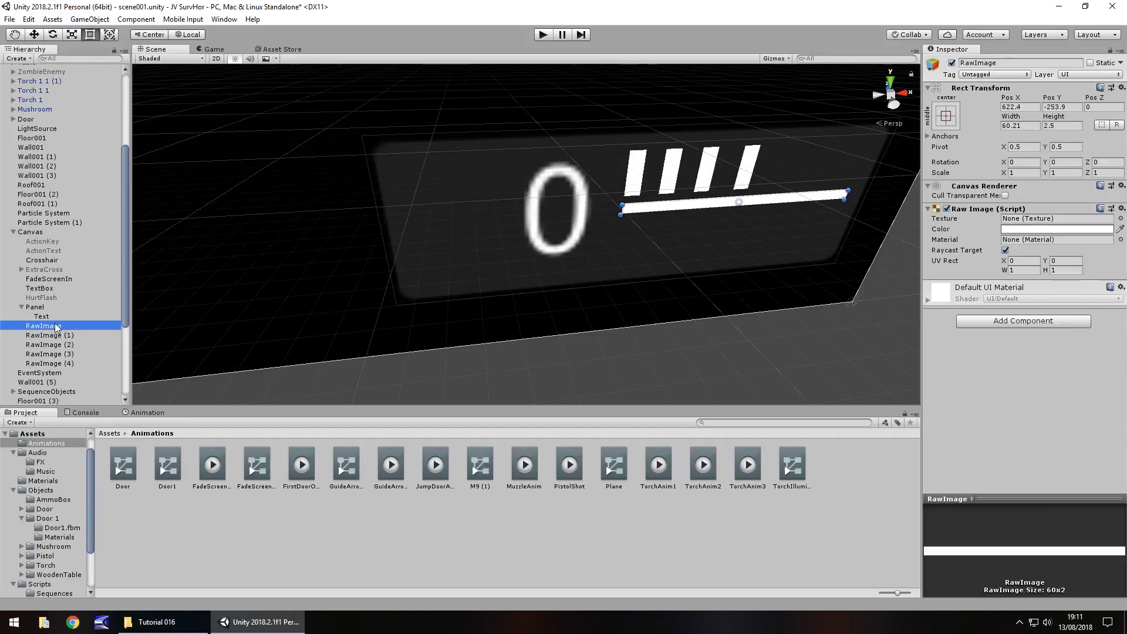
shift+click(60, 365)
drag(60, 364, 38, 310)
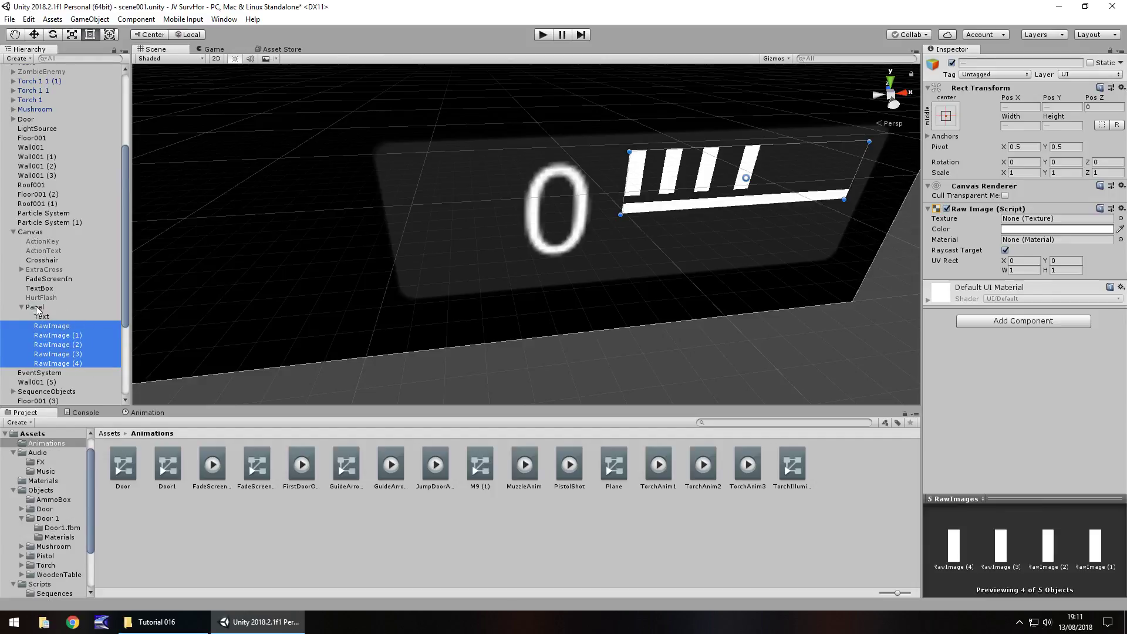
Select the 0 Text, then view the Scripts folder in the Project window
click(529, 196)
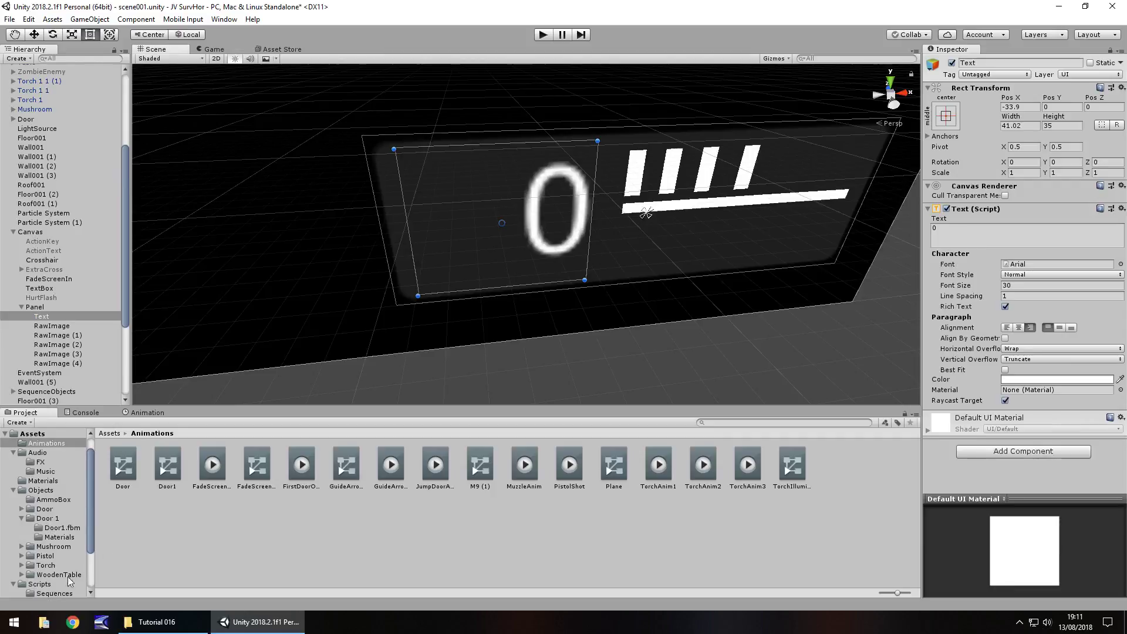
scroll(55, 587, down, 3)
click(44, 526)
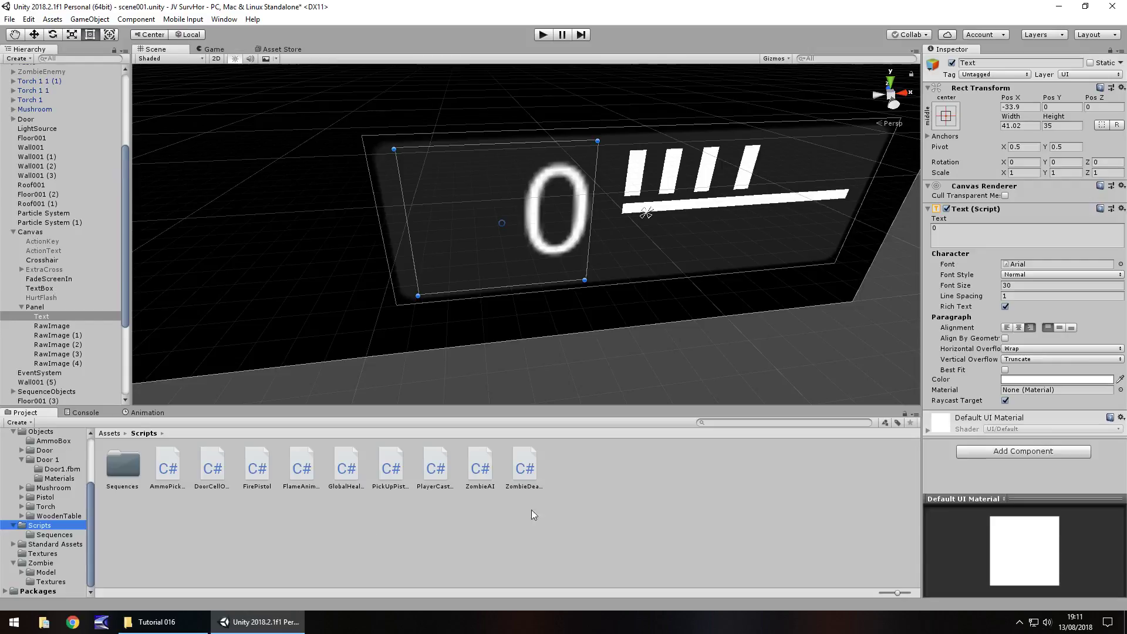
Create a C# script named GlobalAmmo in Scripts and open it in Visual Studio
right_click(580, 477)
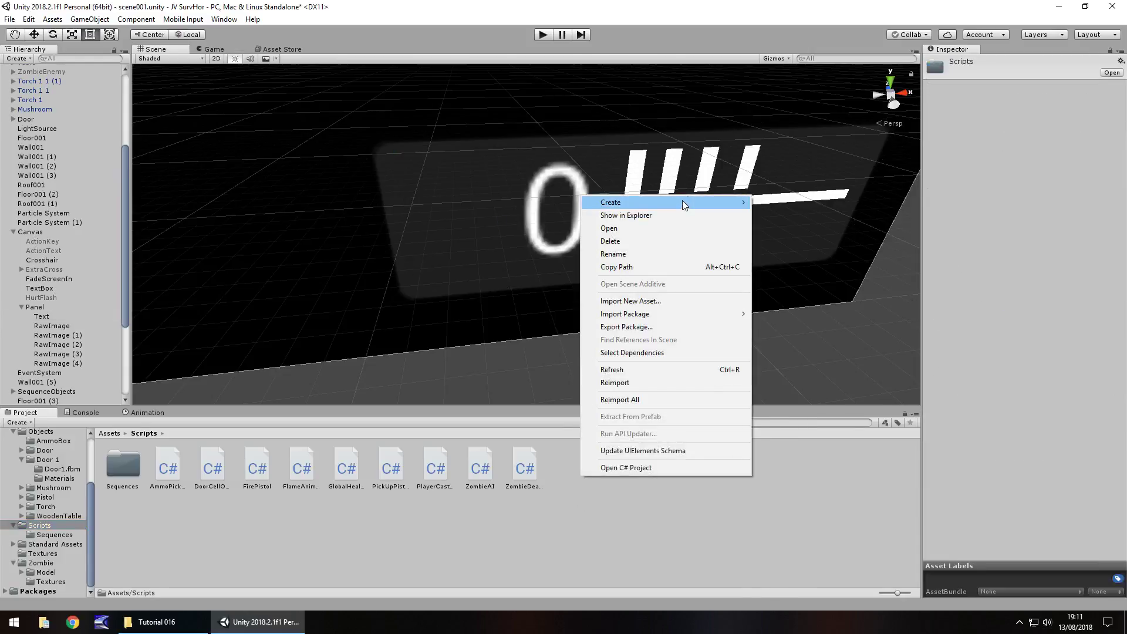
mouse_move(682, 202)
click(799, 219)
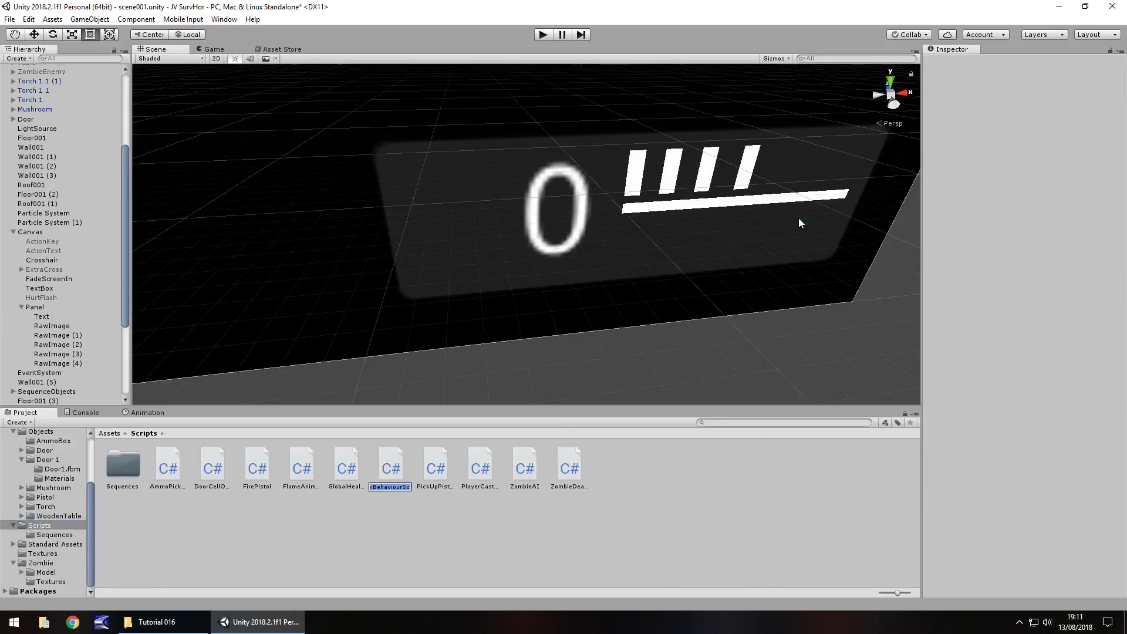
text(GlobalAmmo)
key(Return)
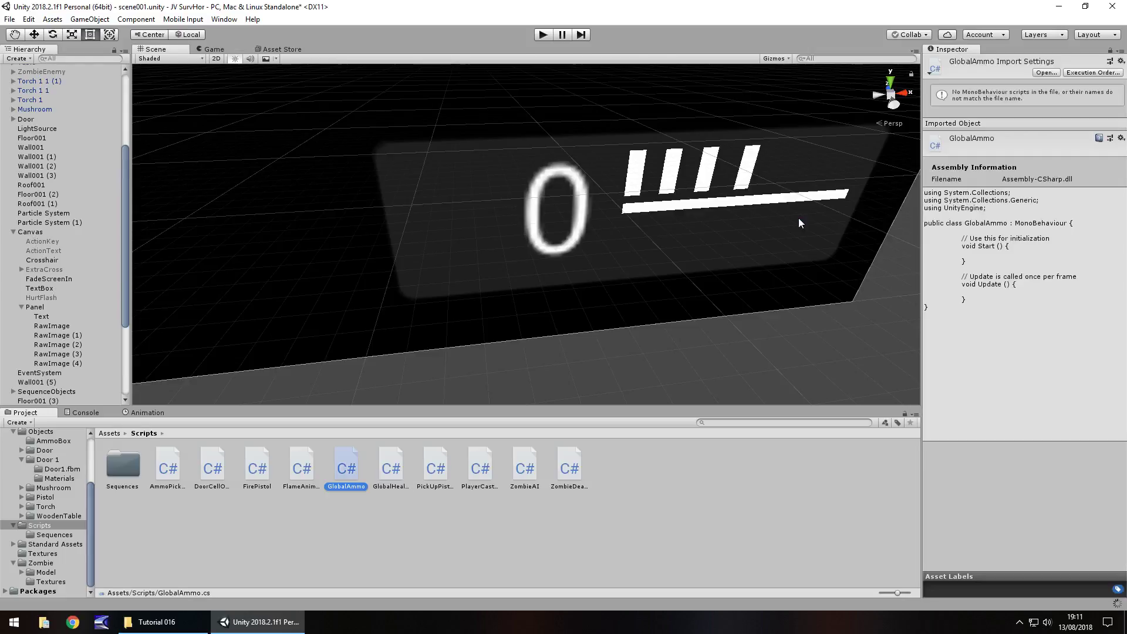
key(Return)
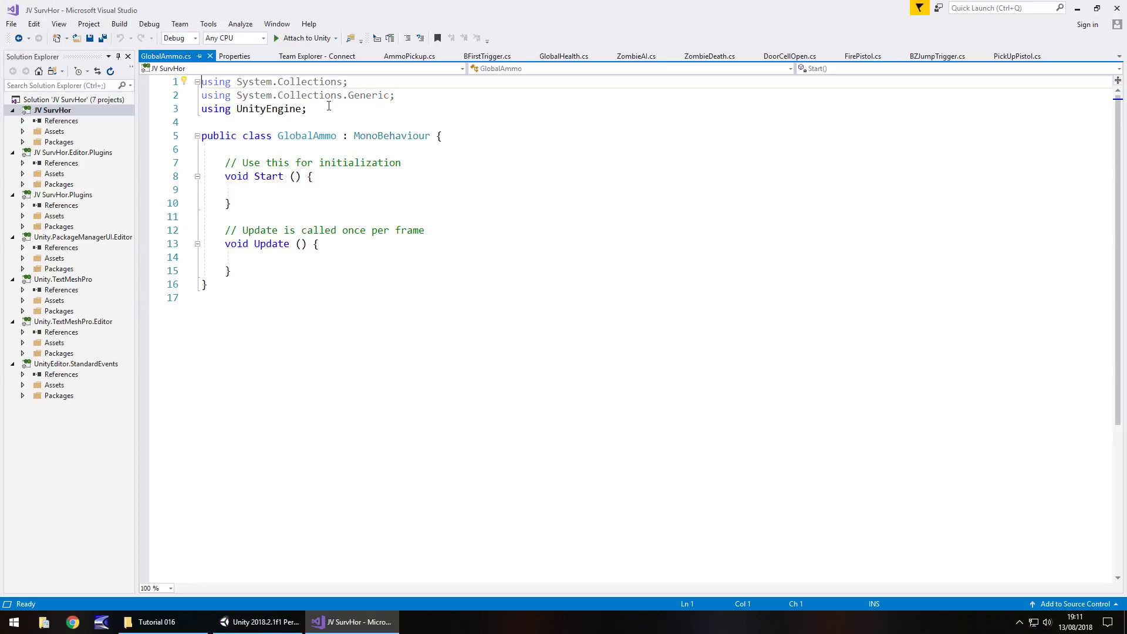
Add a UnityEngine UI using line and delete the Start method with its comment
click(329, 109)
key(Return)
text(using UnityEn)
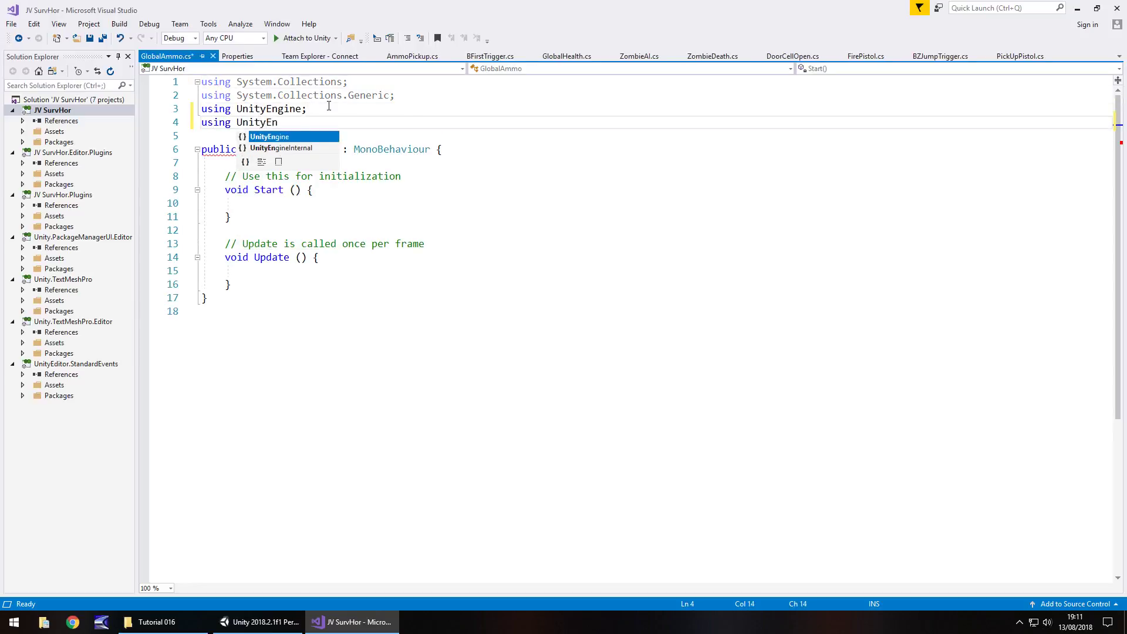
text(gine,UI;)
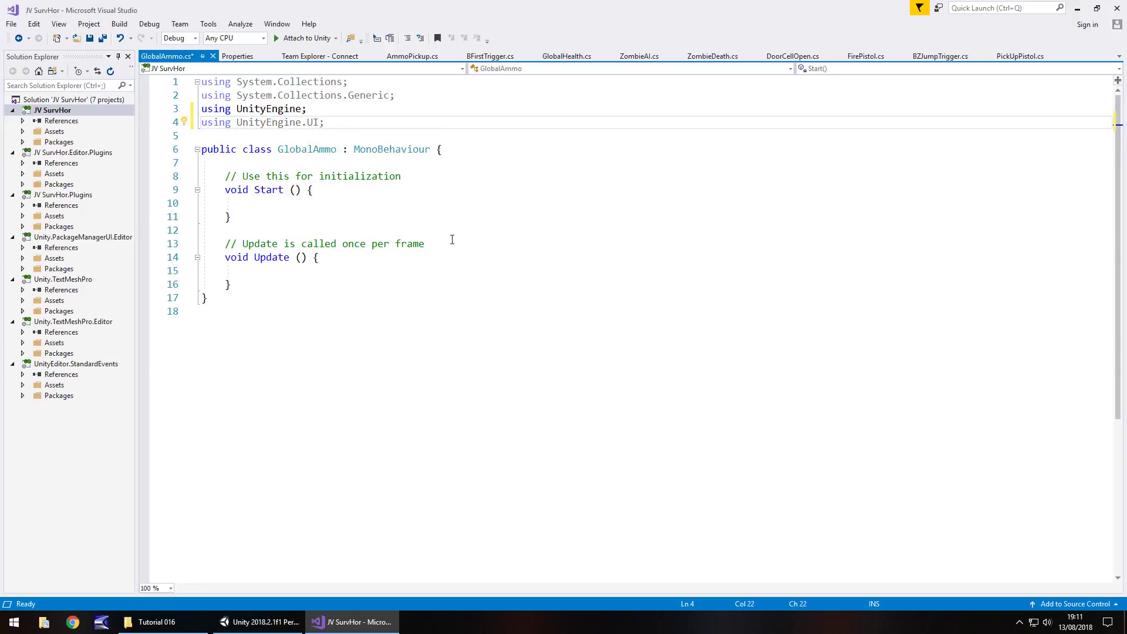
drag(451, 239, 190, 189)
click(265, 211)
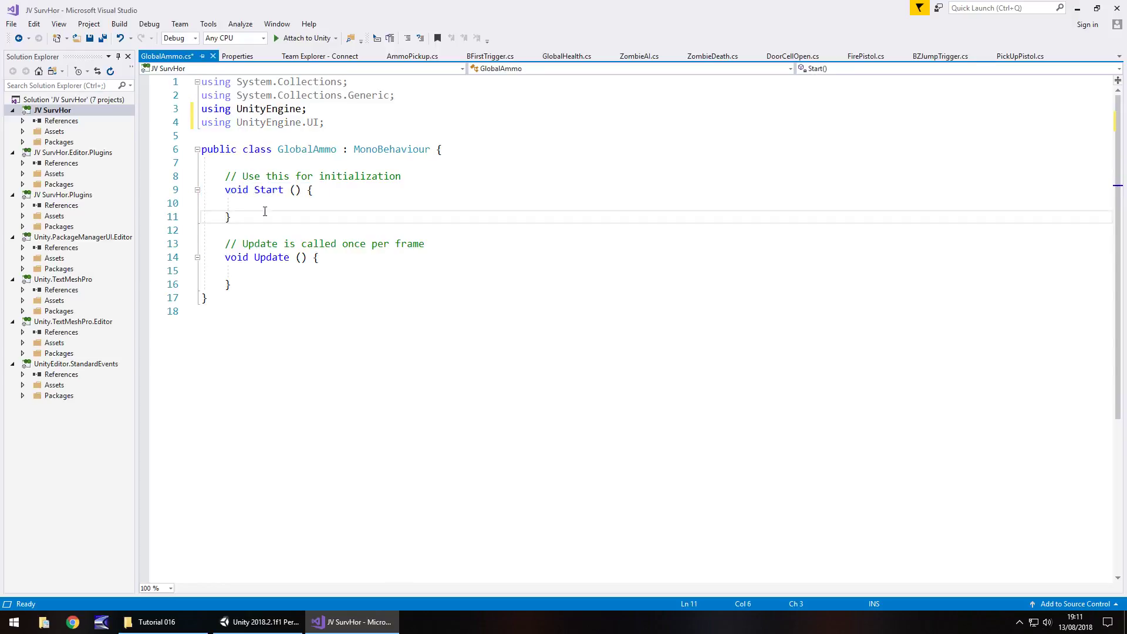
drag(438, 243, 163, 179)
key(Delete)
Declare fields: public static int ammoCount, public GameObject ammoDisplay, public int internalAmmo
key(Return)
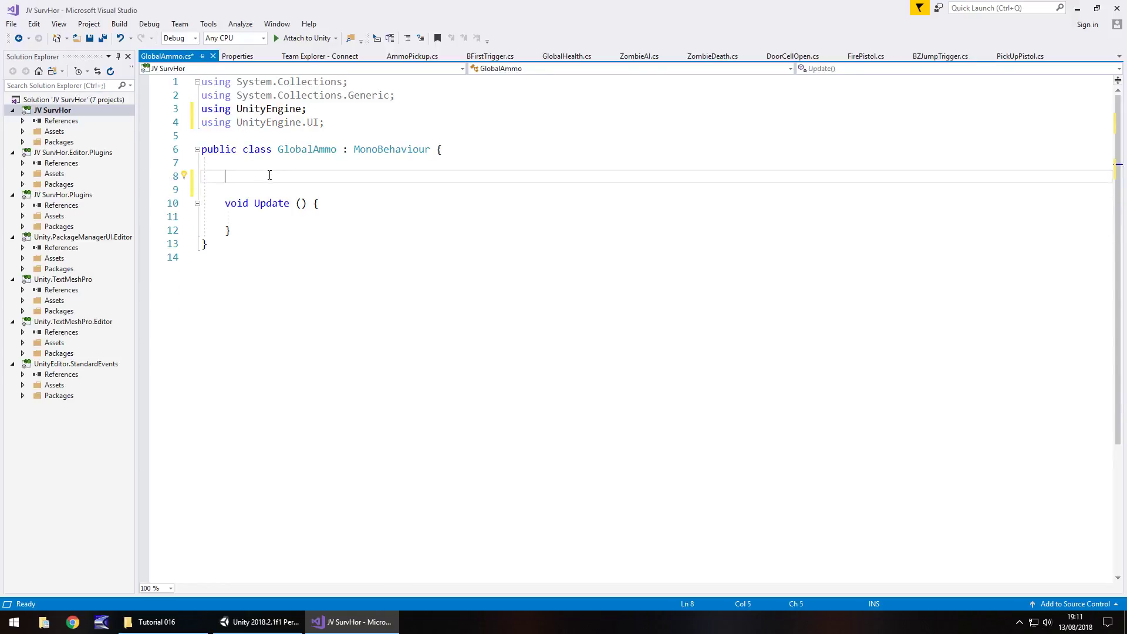
text(public static int a)
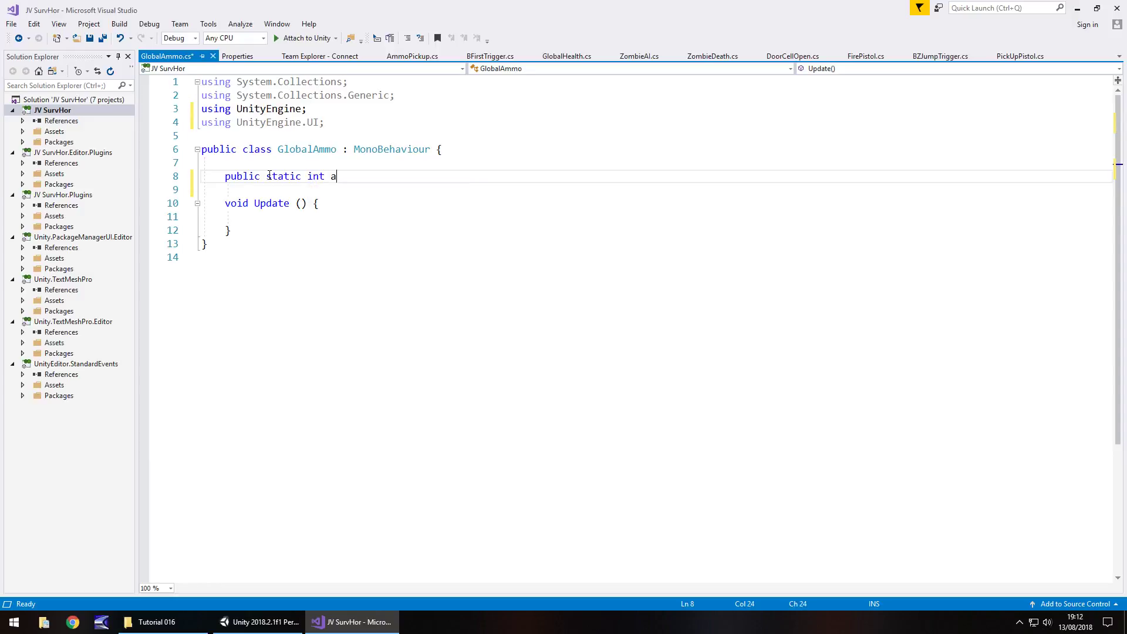
text(mmoCount;)
key(Return)
text(publ)
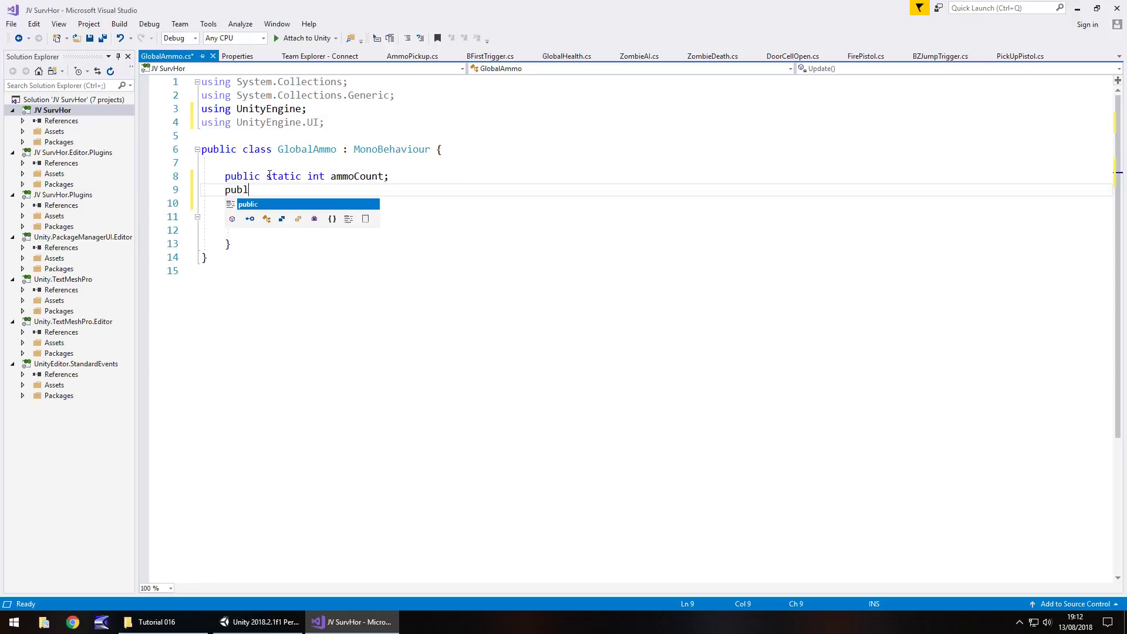
text(ic )
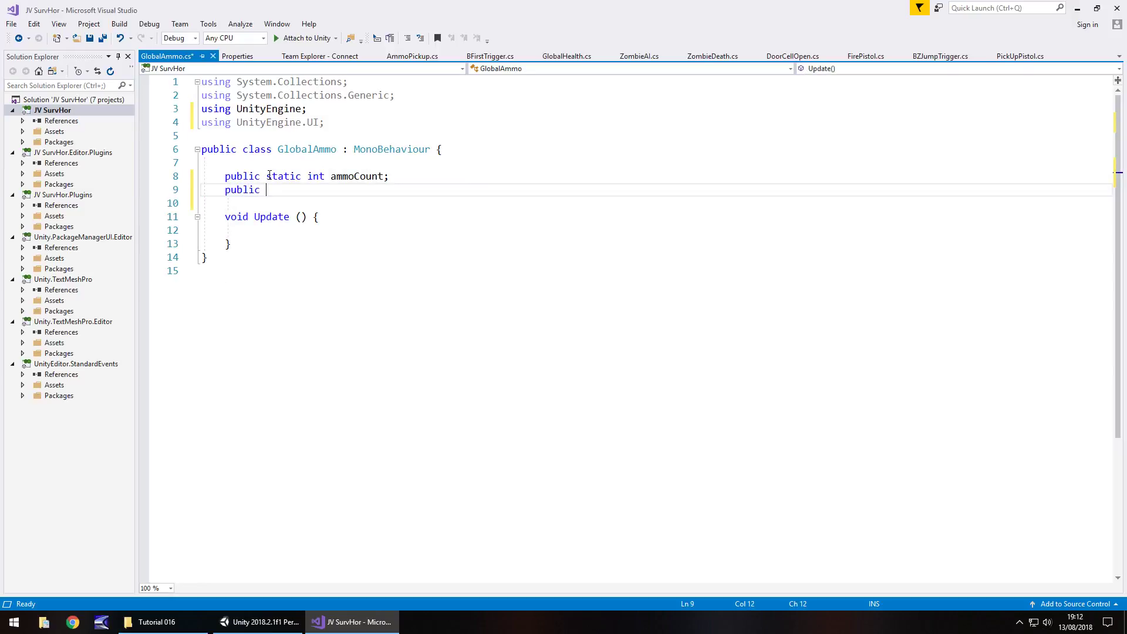
text(GameObject am)
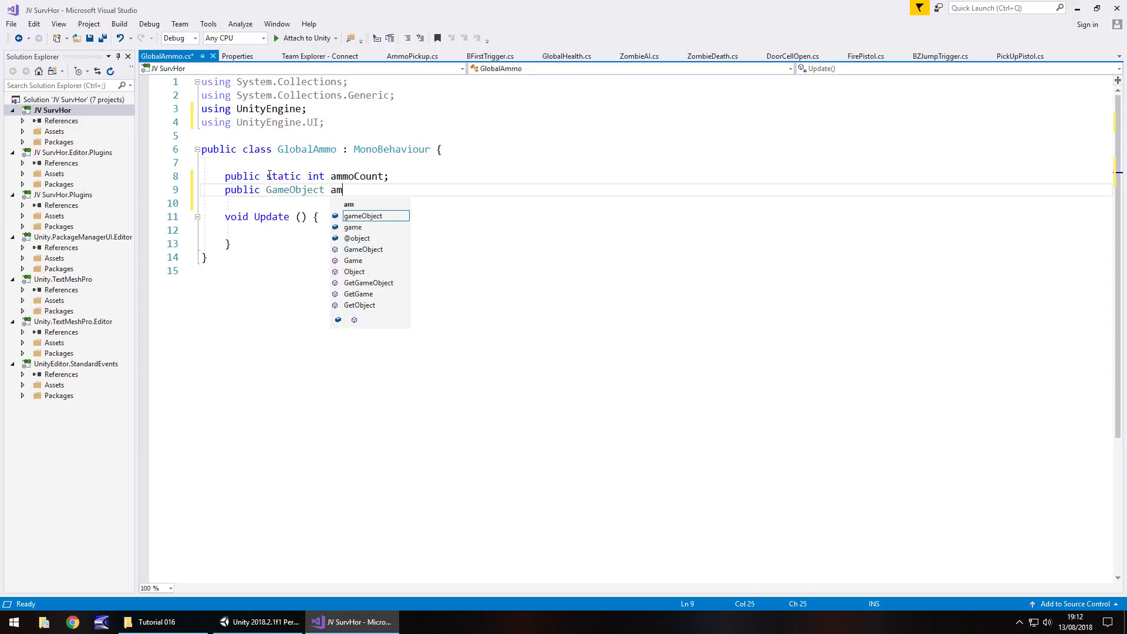
text(moDisplay;)
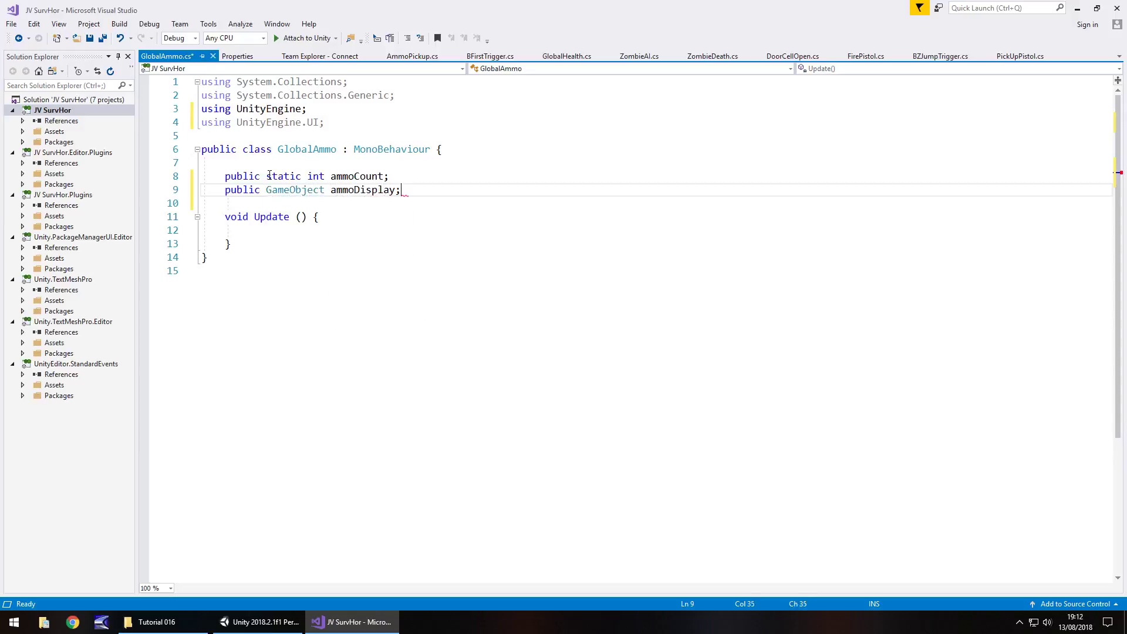
key(Return)
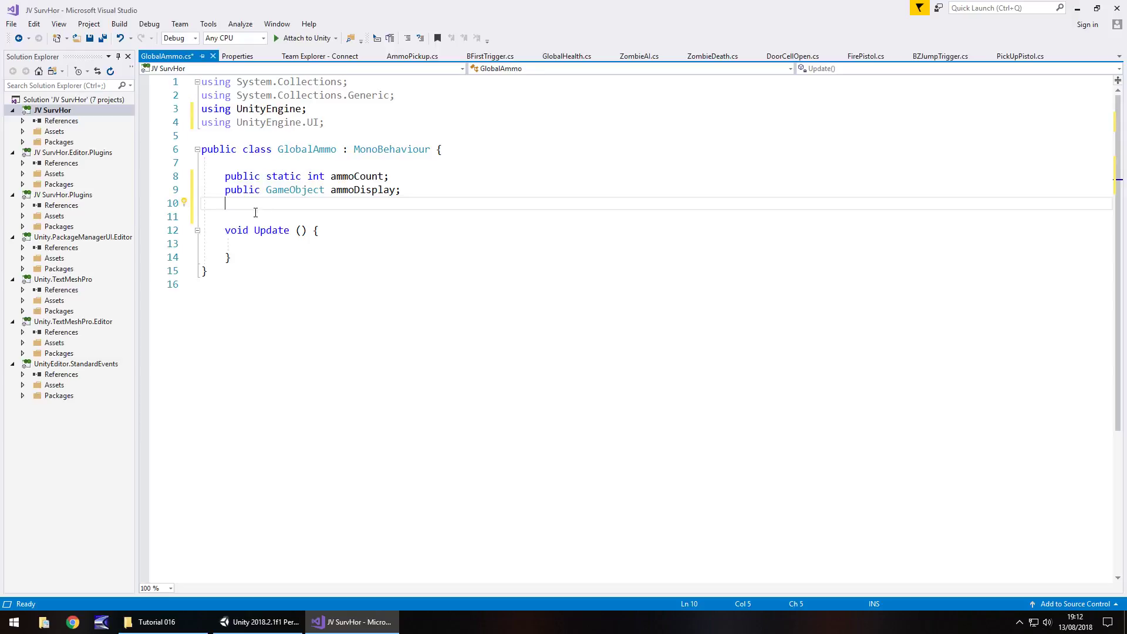
text(pub)
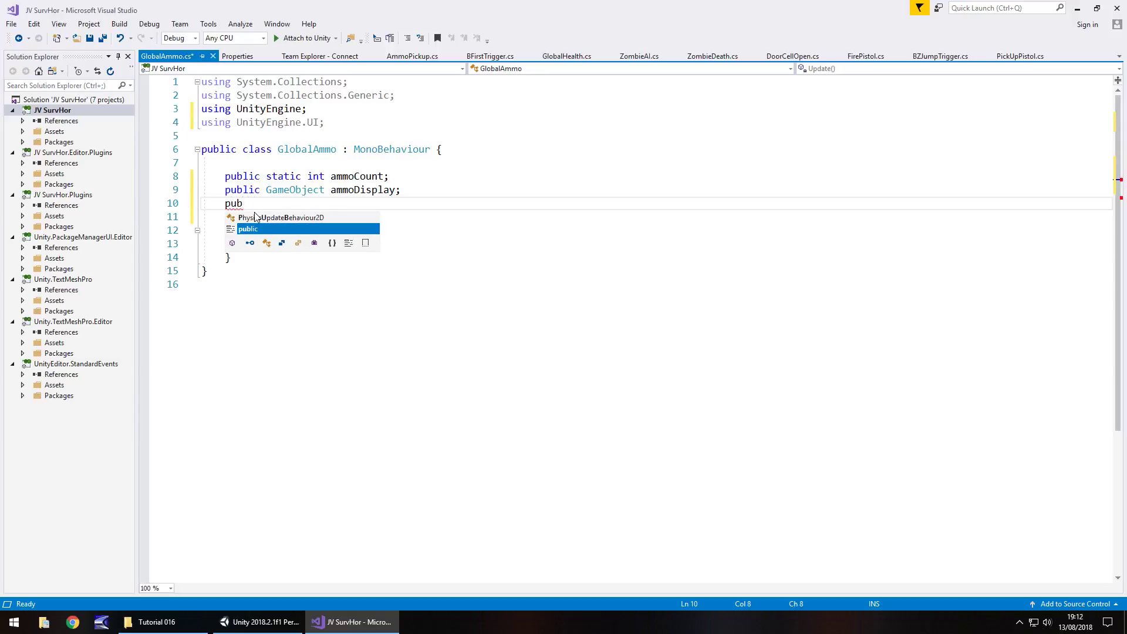
text(ic int in)
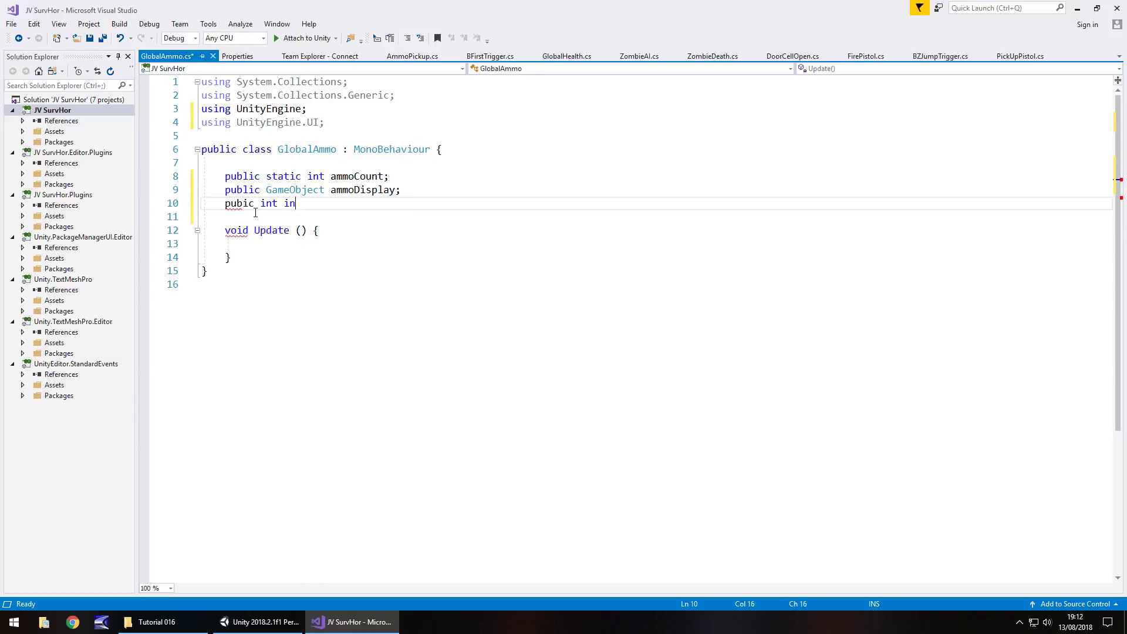
text(ternalAmmo;)
click(242, 204)
text(l)
In Update, write internalAmmo = ammoCount and ammoDisplay.GetComponent<Text>().text = "" + ammoCount, then save
click(315, 239)
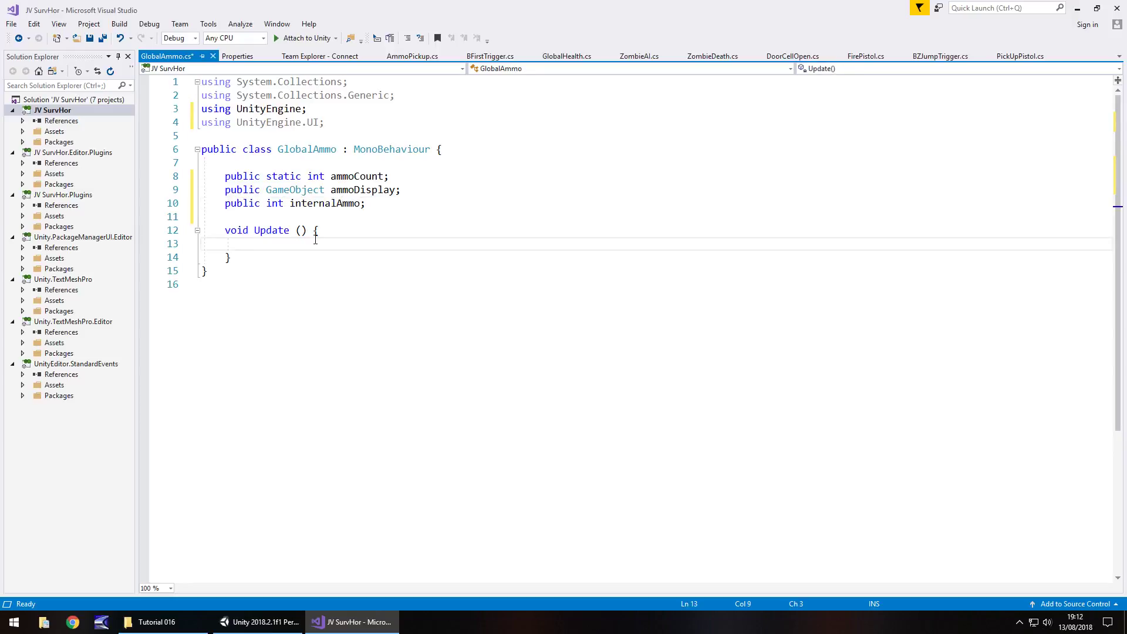
text(interal)
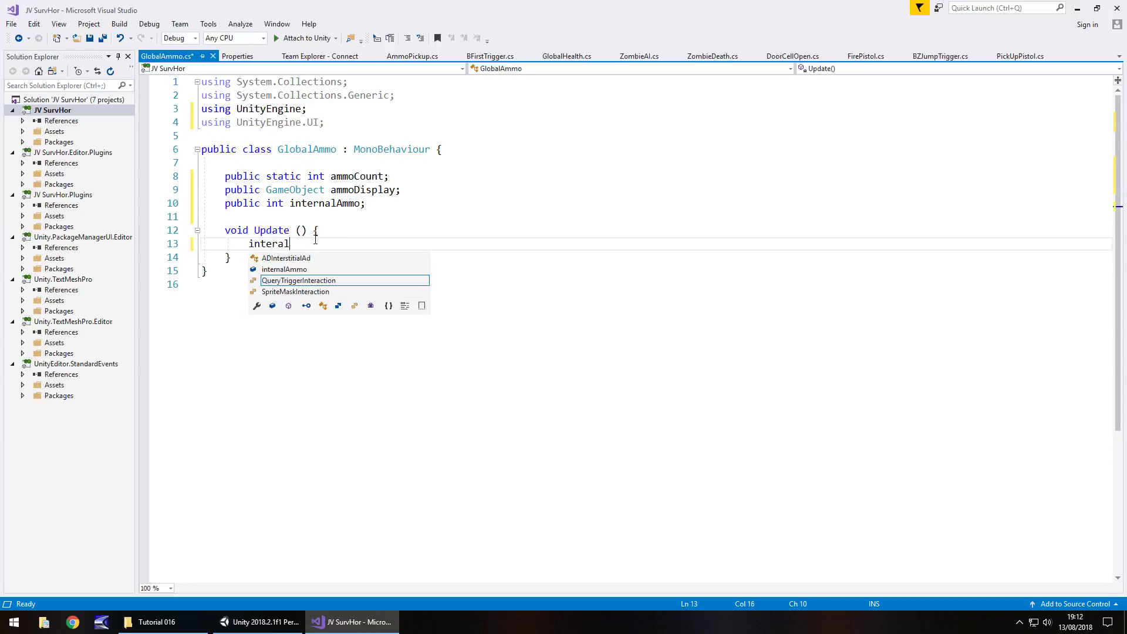
text(Ammo)
click(278, 244)
text(n)
click(339, 244)
text(= ammo)
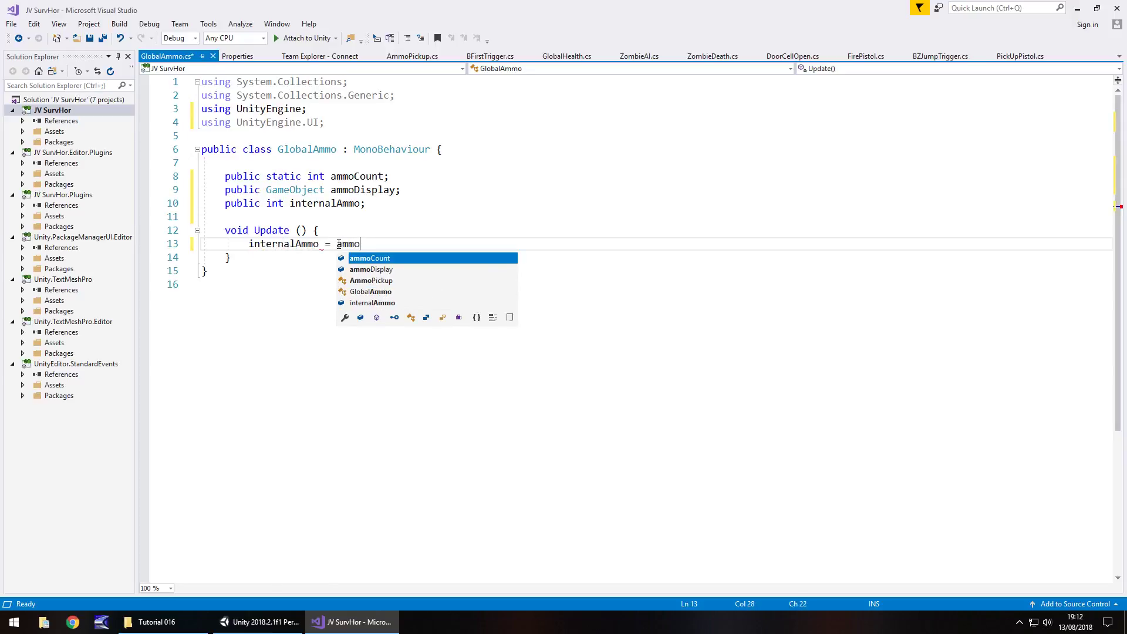
text(Count;)
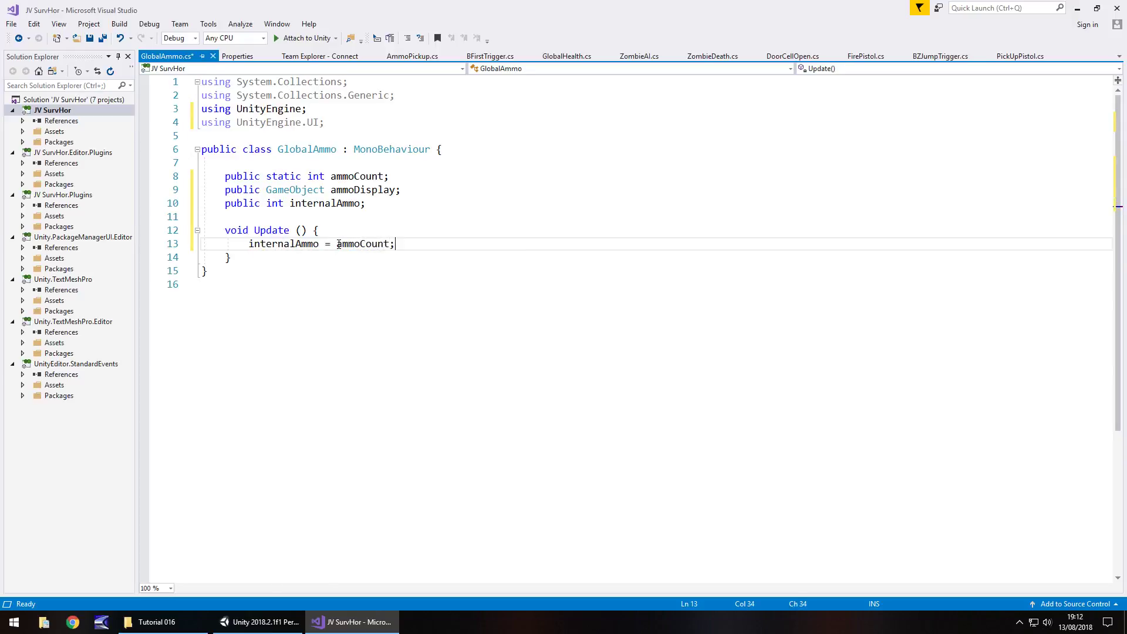
key(Return)
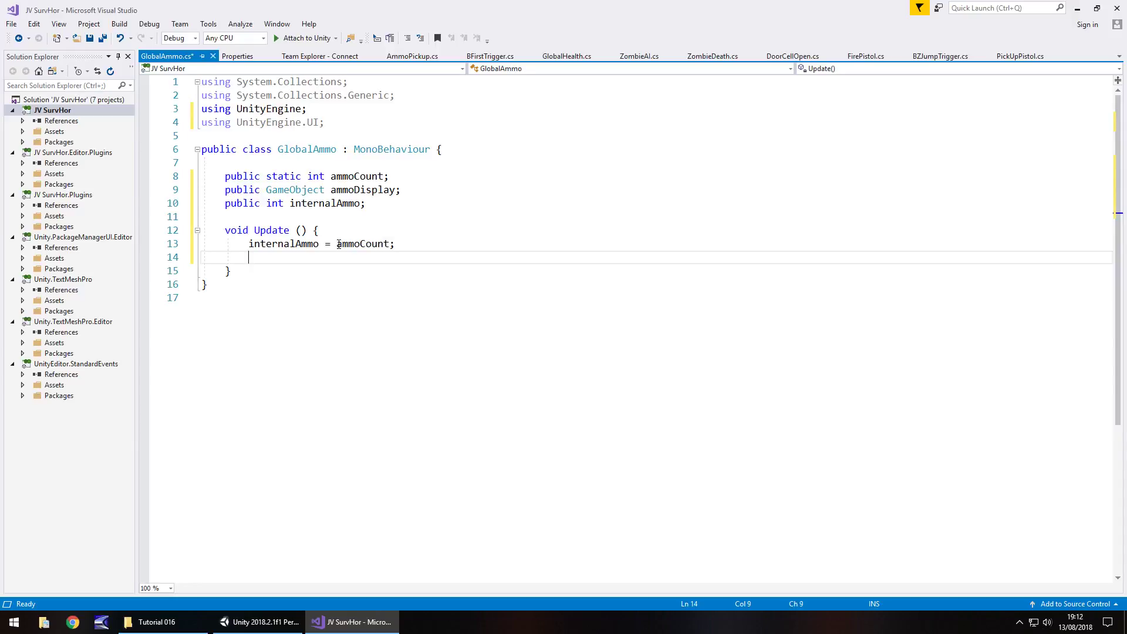
text(ammo)
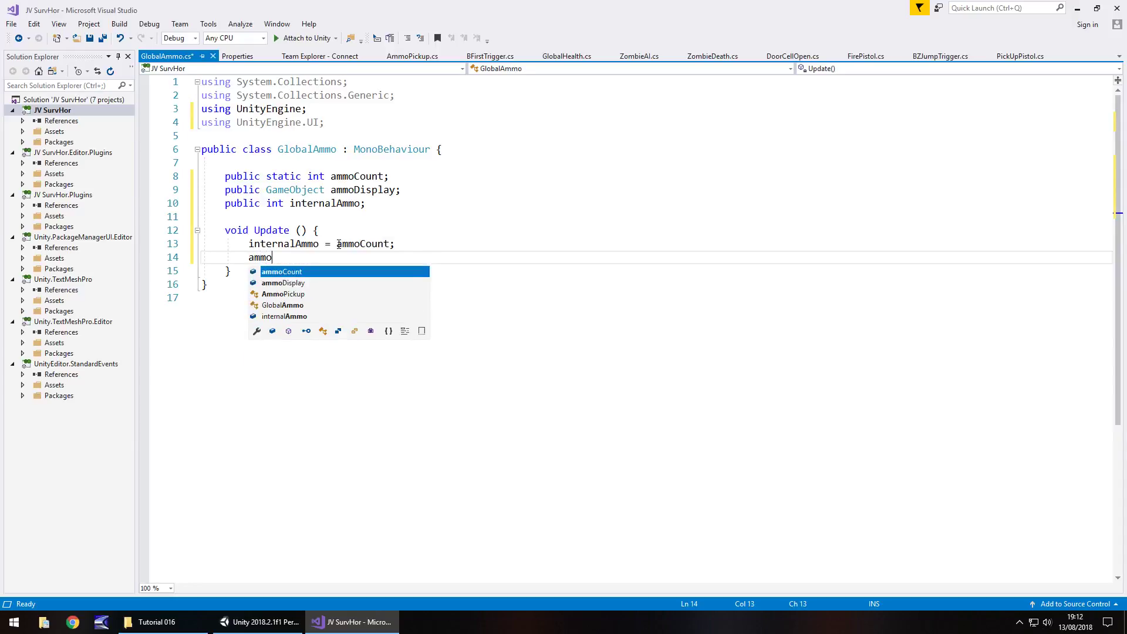
text(Display.)
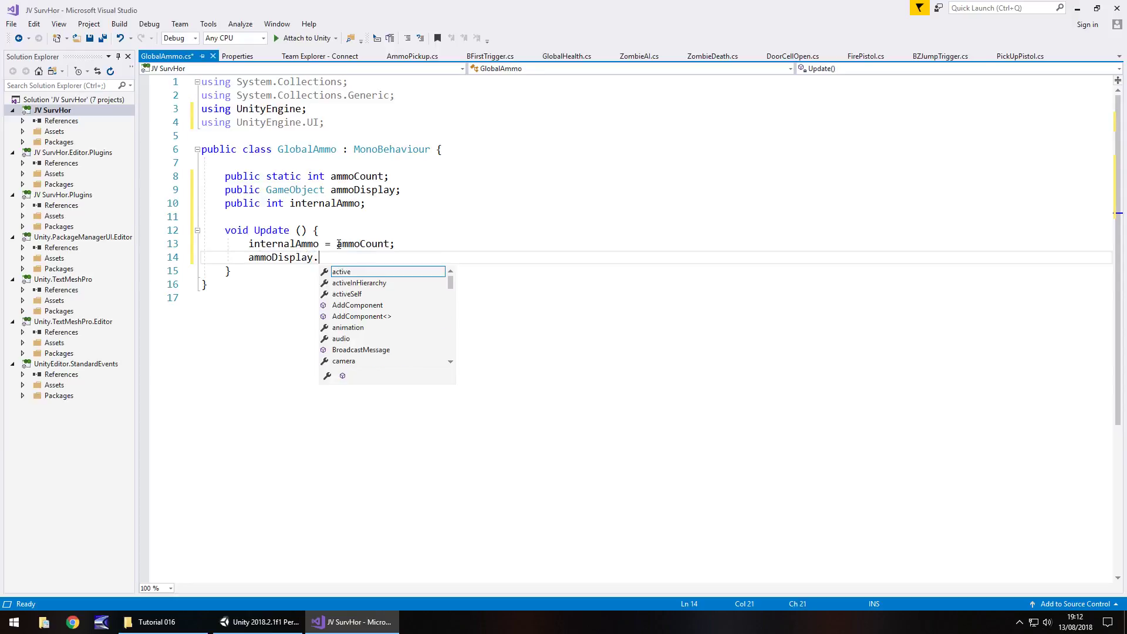
text(GetComponent)
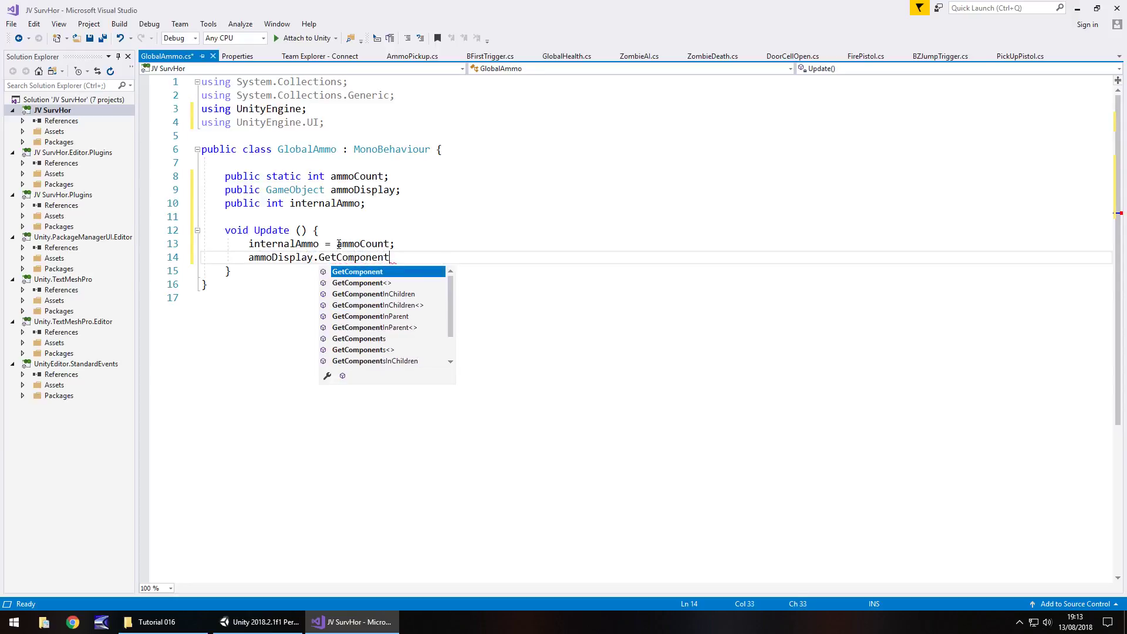
text(<Text>())
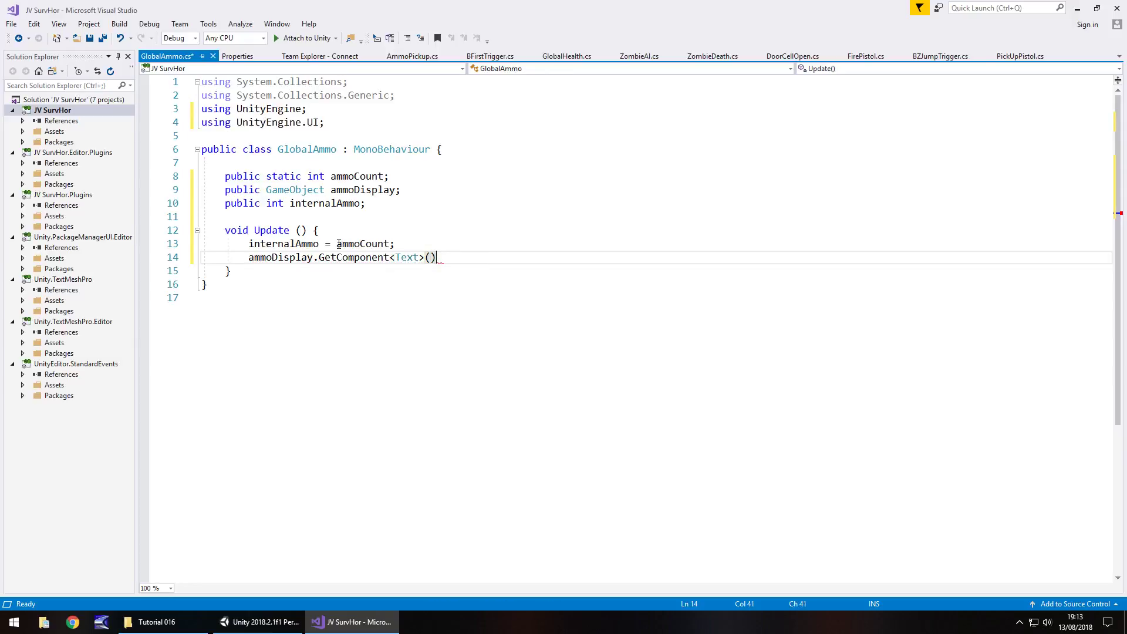
text(.text = "")
text(+ ammo)
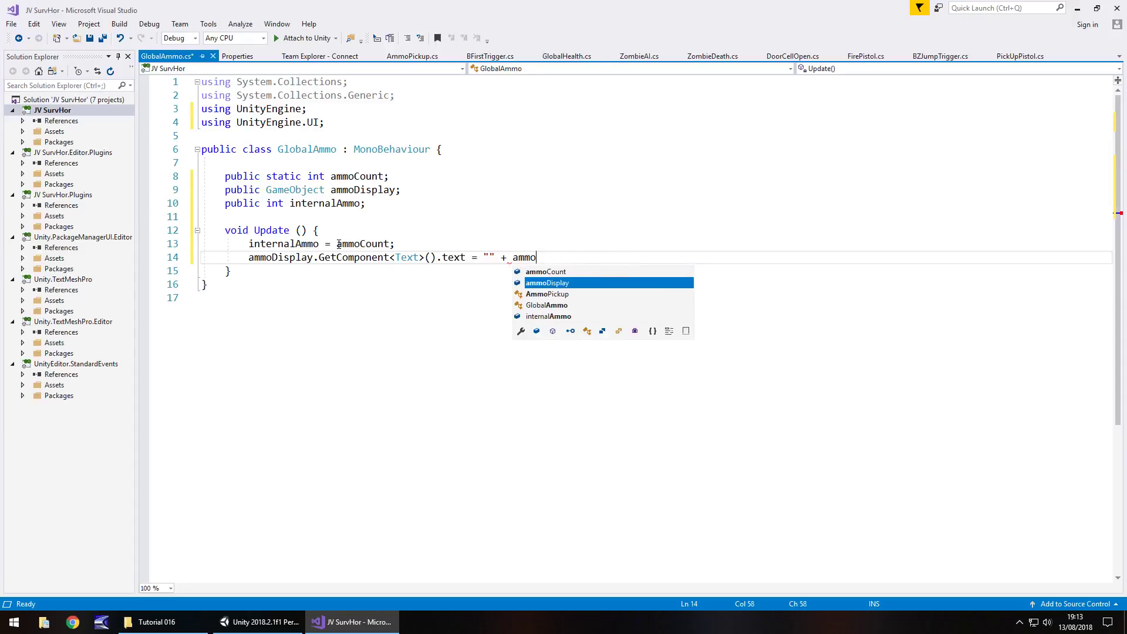
text(Count;)
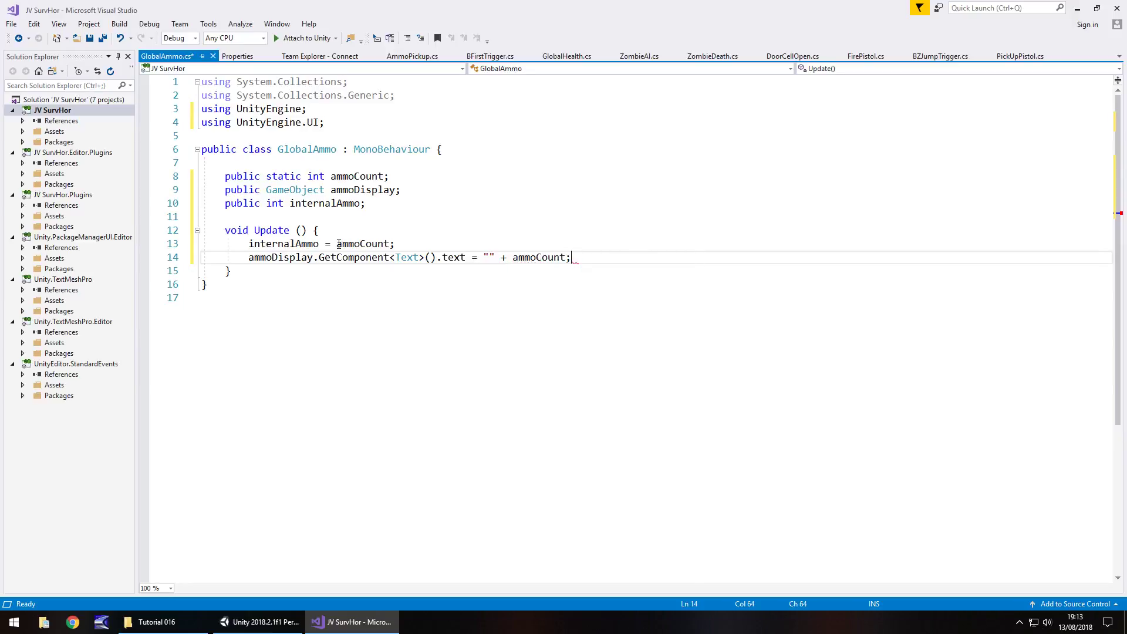
key(ctrl+s)
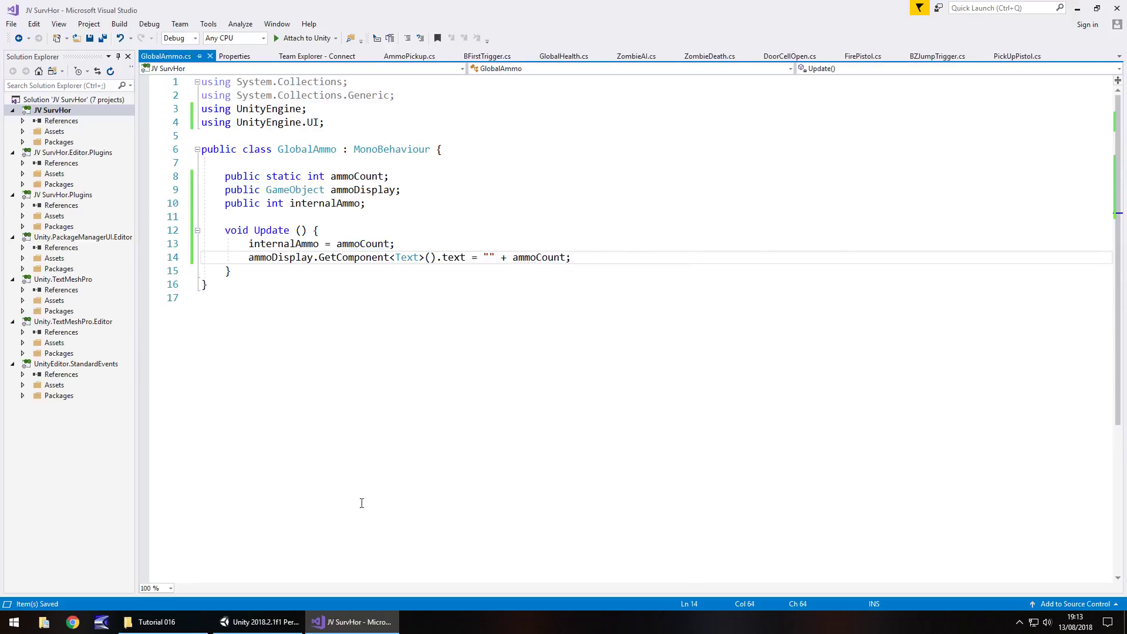
Back in Unity, collapse the Canvas and FPSController trees in the Hierarchy
click(257, 623)
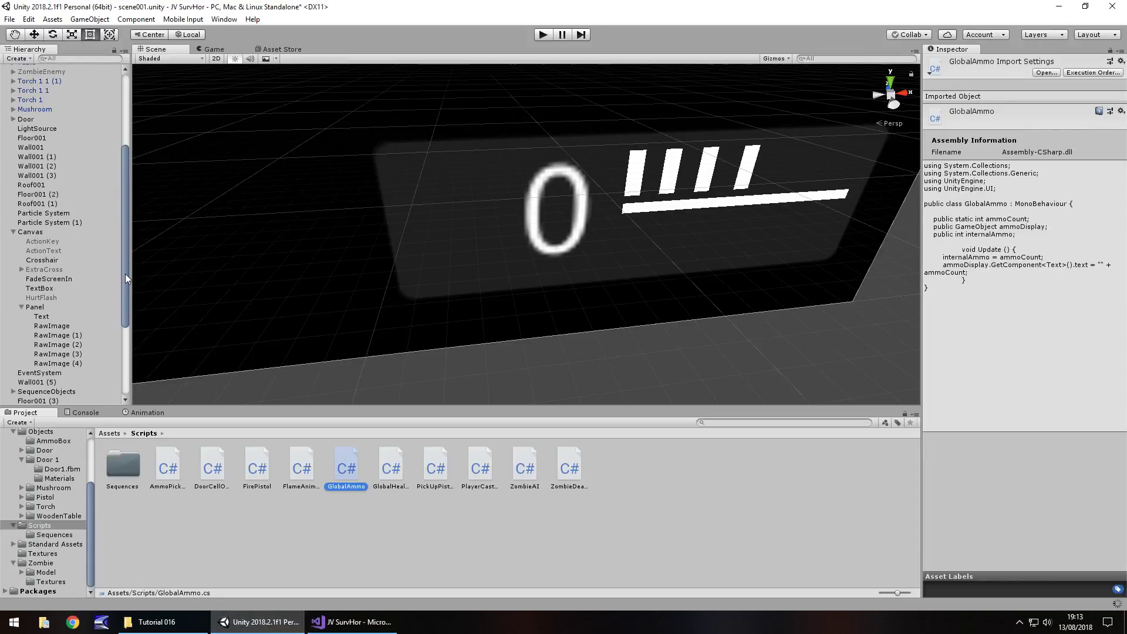
click(14, 233)
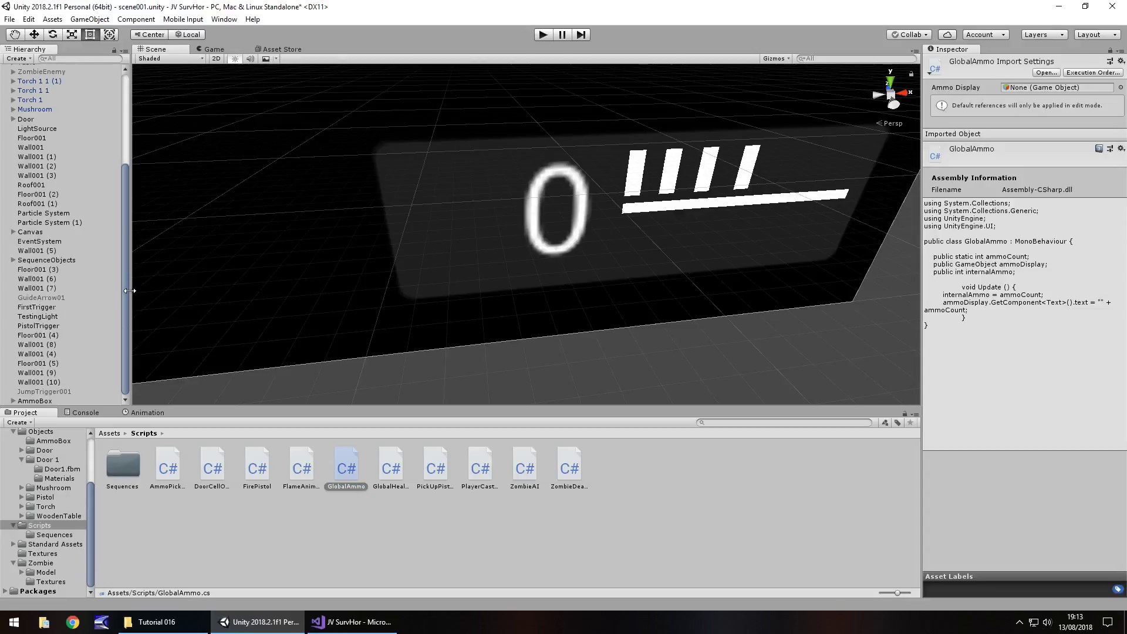
scroll(124, 297, up, 5)
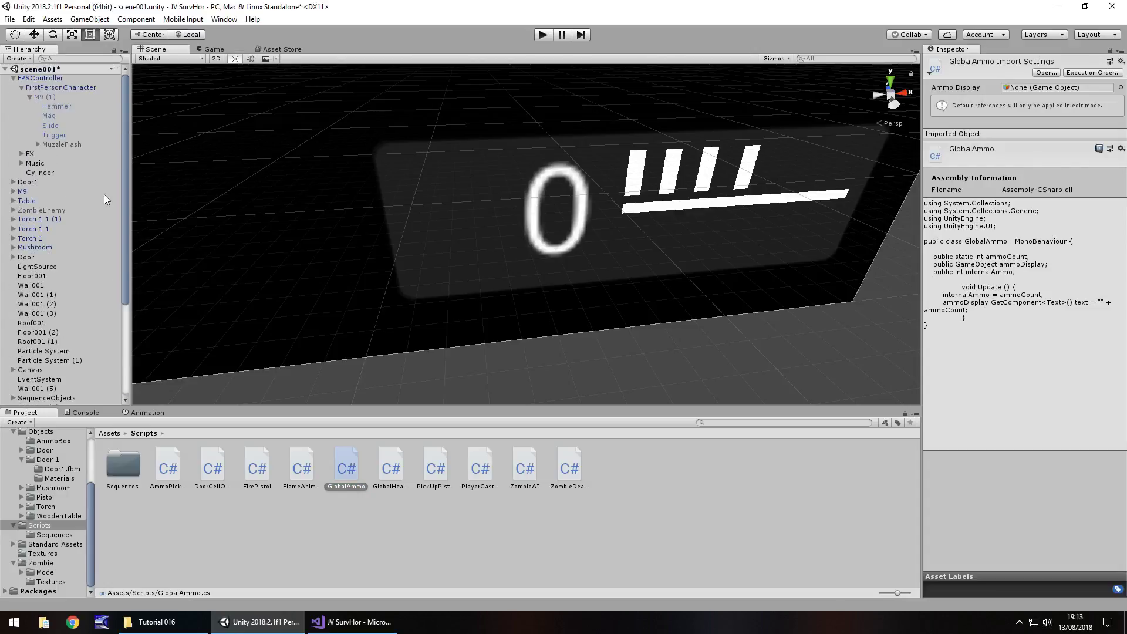
click(13, 78)
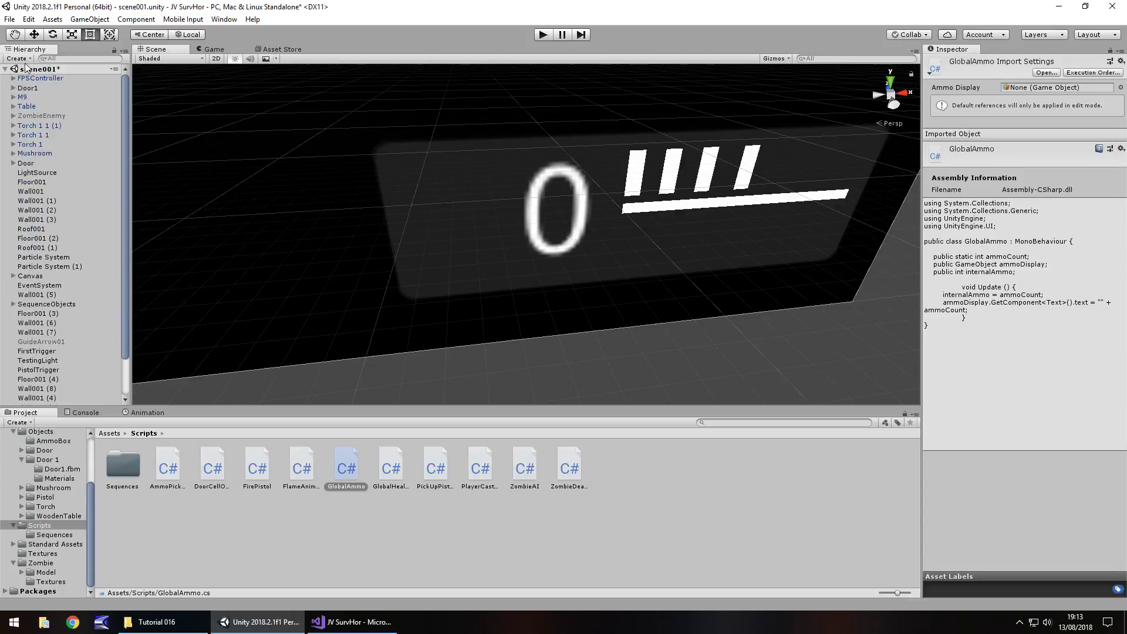
Create an empty object named AmmoControl and attach the GlobalAmmo script to it
click(91, 20)
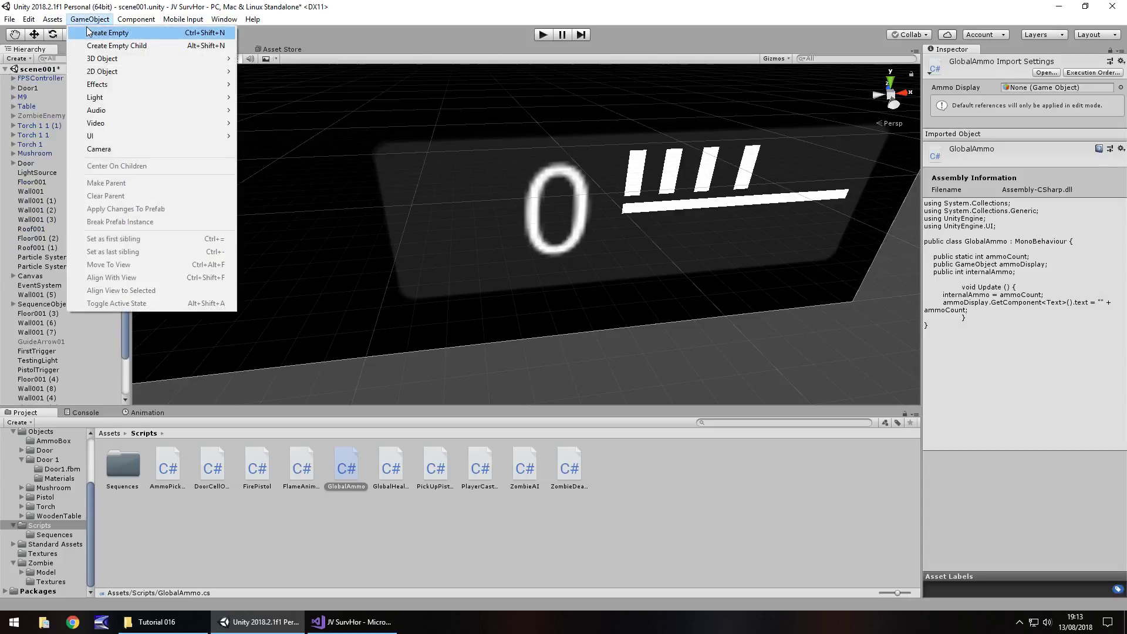
click(100, 33)
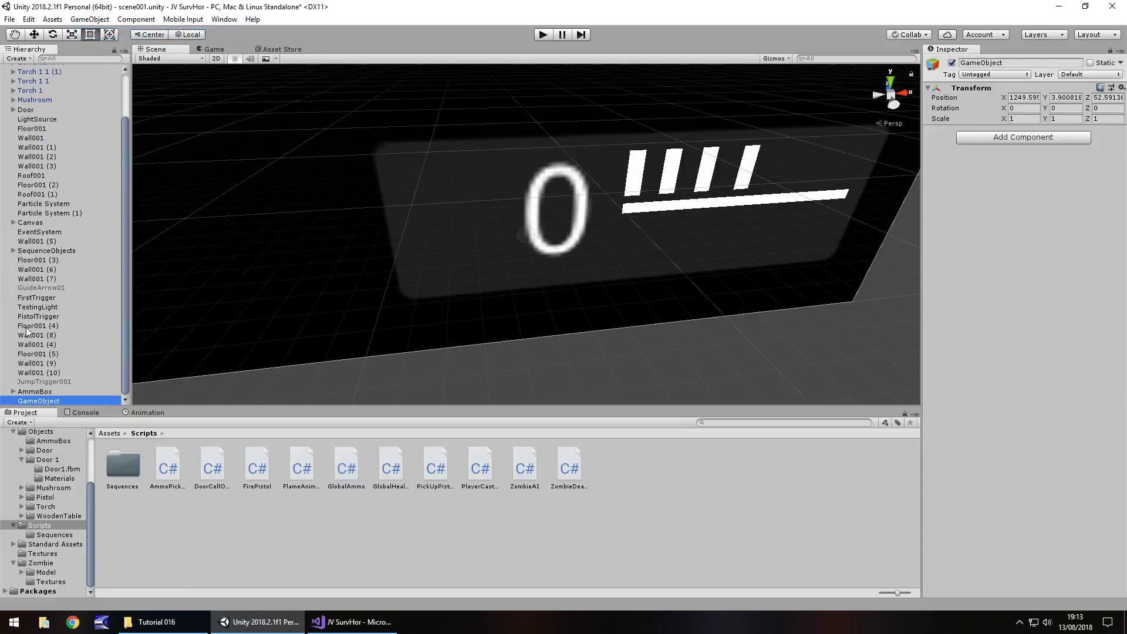
key(F2)
text(Ammo)
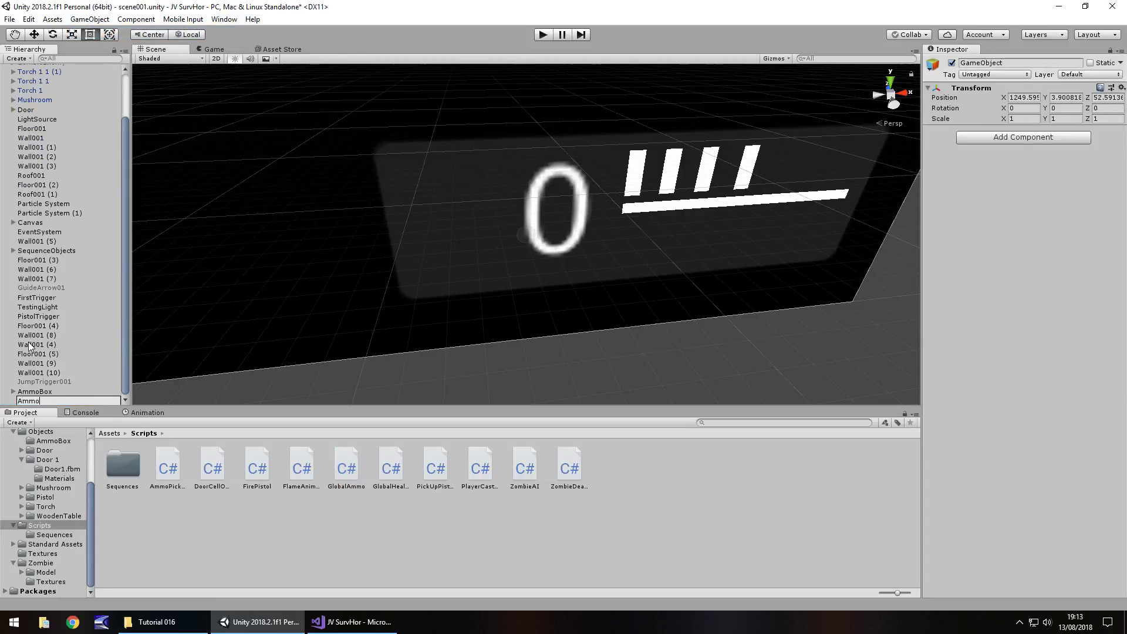
text(Control)
key(Return)
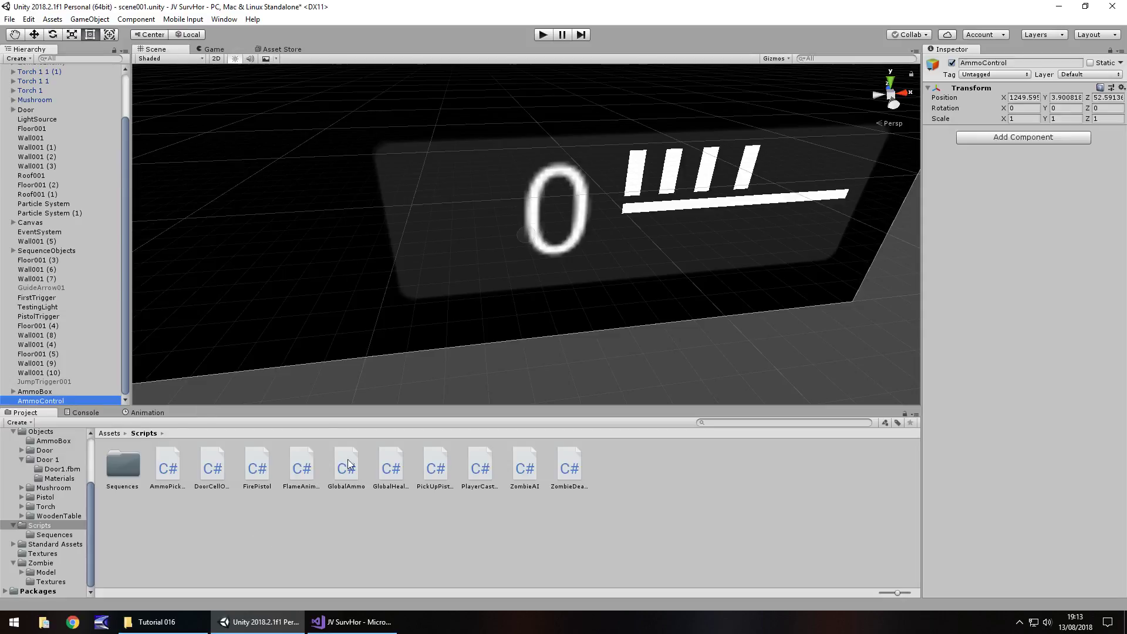
drag(349, 458, 52, 404)
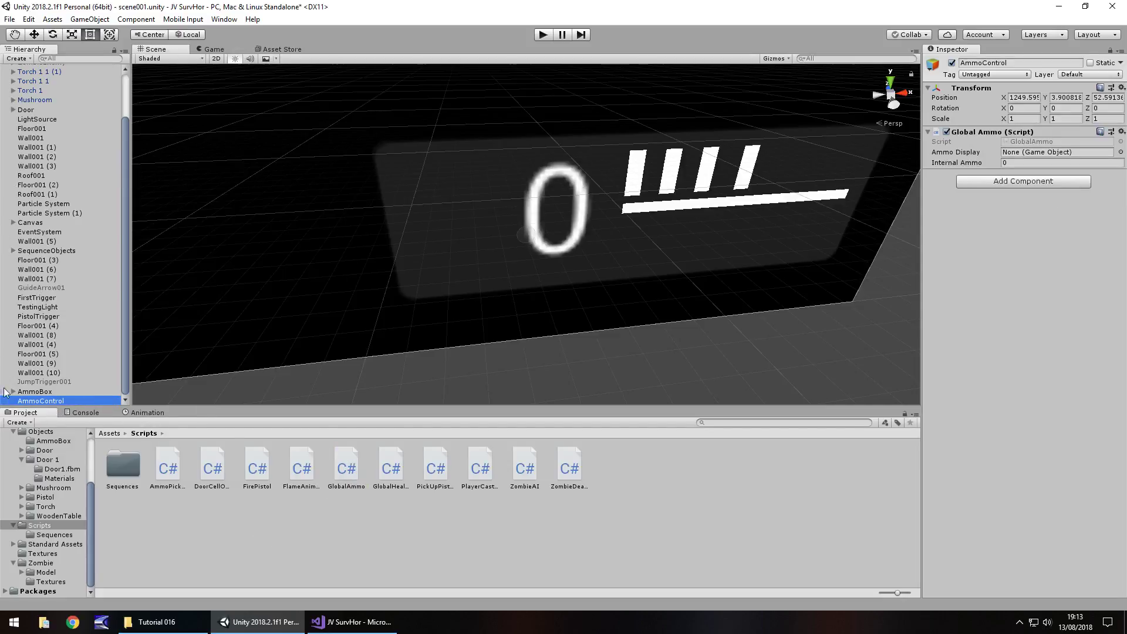
click(12, 223)
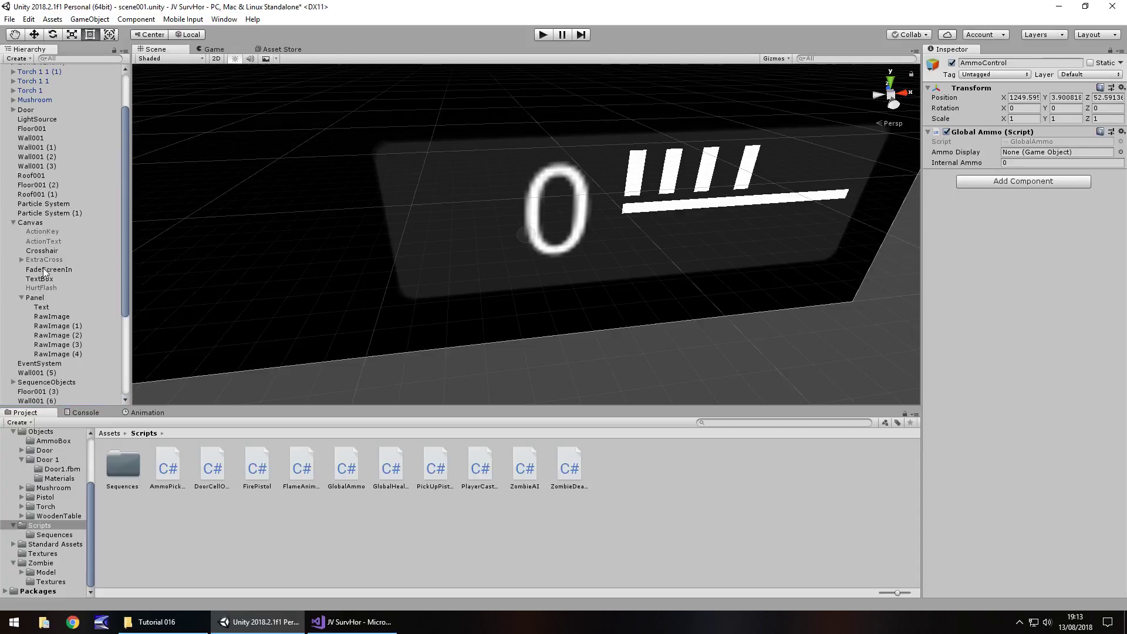
scroll(59, 340, down, 1)
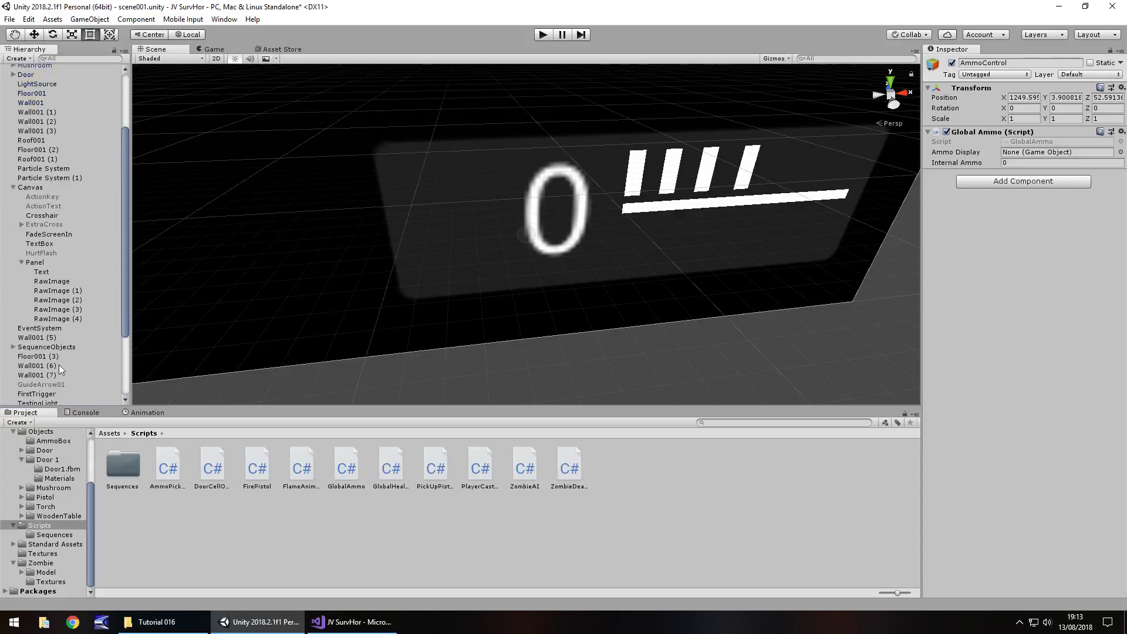
Rename the Text object under Panel to AmmoDisplay
click(42, 273)
click(46, 273)
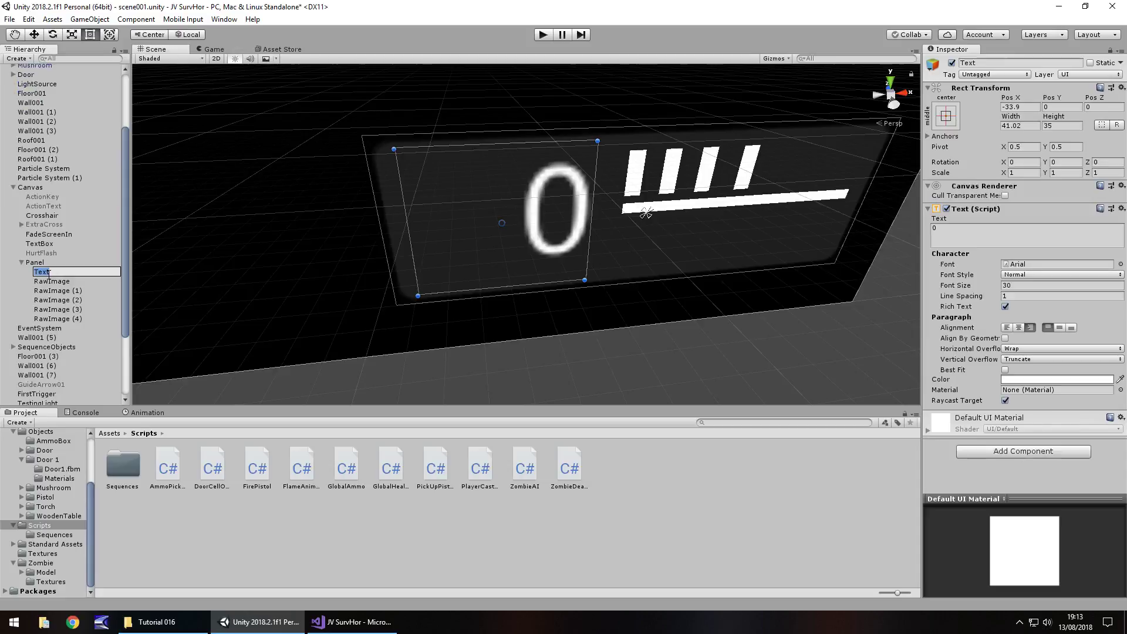
text(AmmoDisplay)
key(Return)
Assign AmmoDisplay to AmmoControl's Ammo Display slot
scroll(51, 289, down, 3)
click(41, 400)
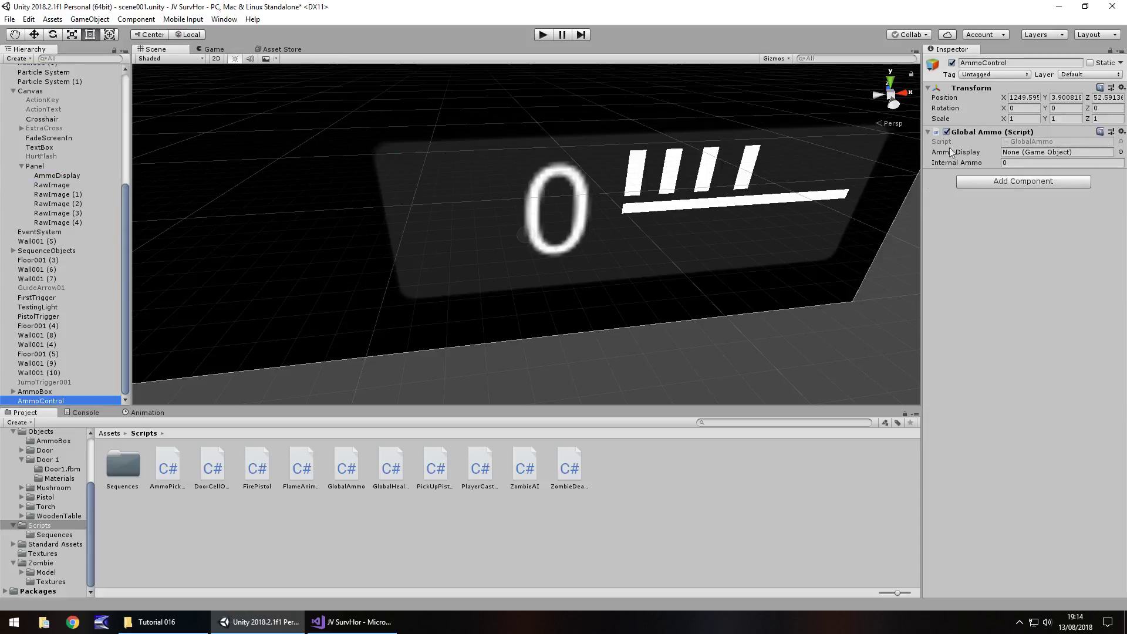
drag(59, 175, 1041, 152)
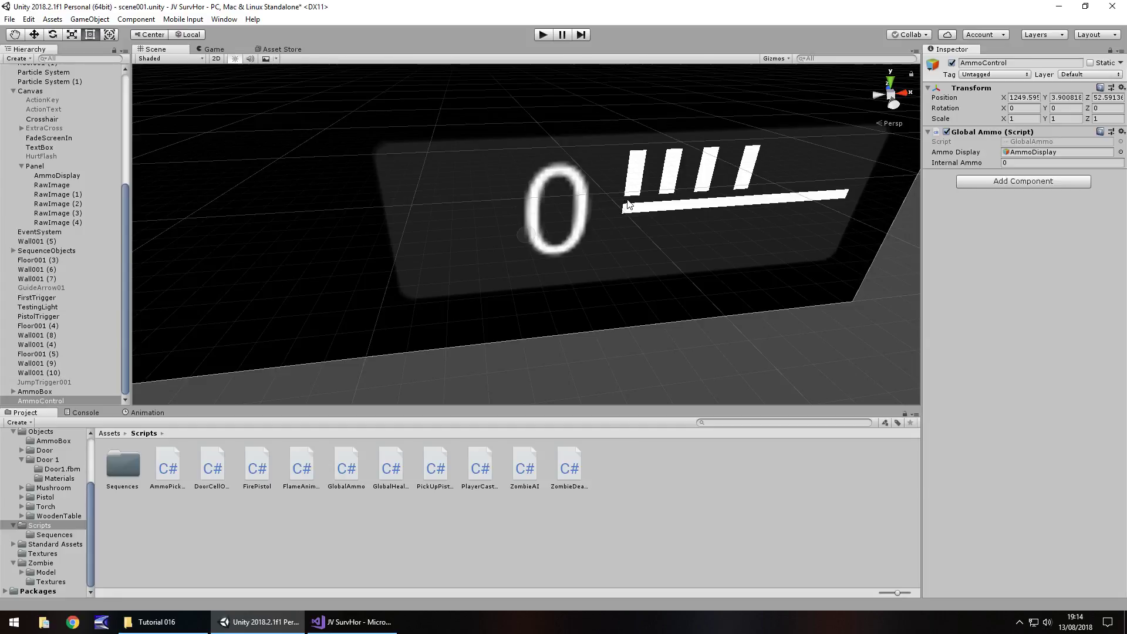
Rename the Panel object to AmmoPanel
click(36, 166)
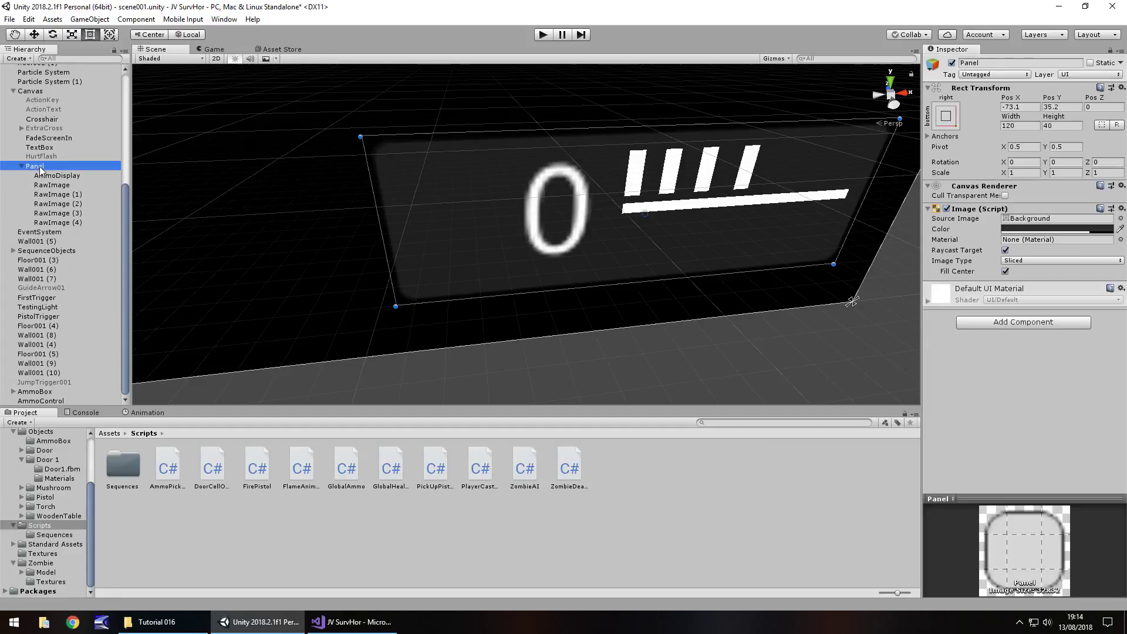
click(40, 168)
text(Ammo)
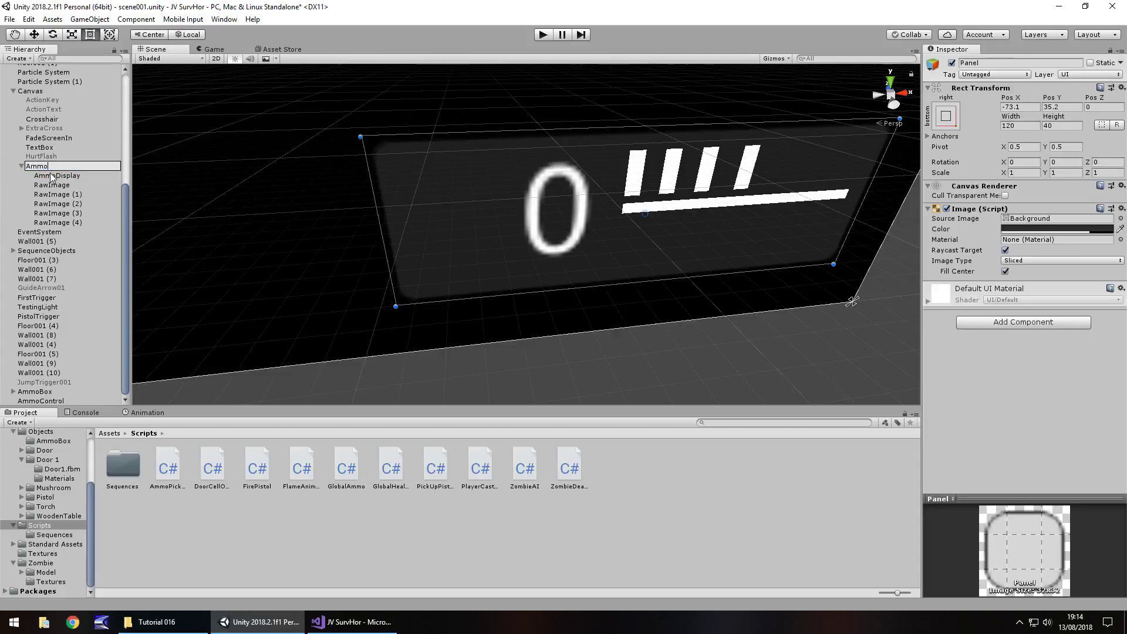
text(Panel)
key(Return)
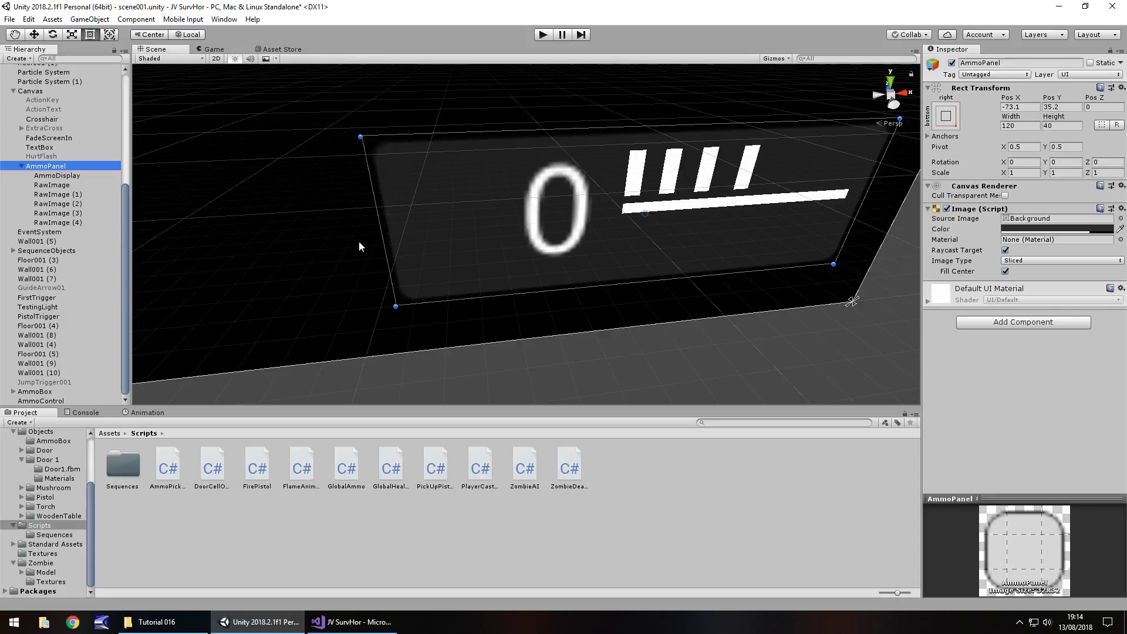
Deactivate AmmoPanel to hide it, and open the AmmoPickup script for editing
click(951, 63)
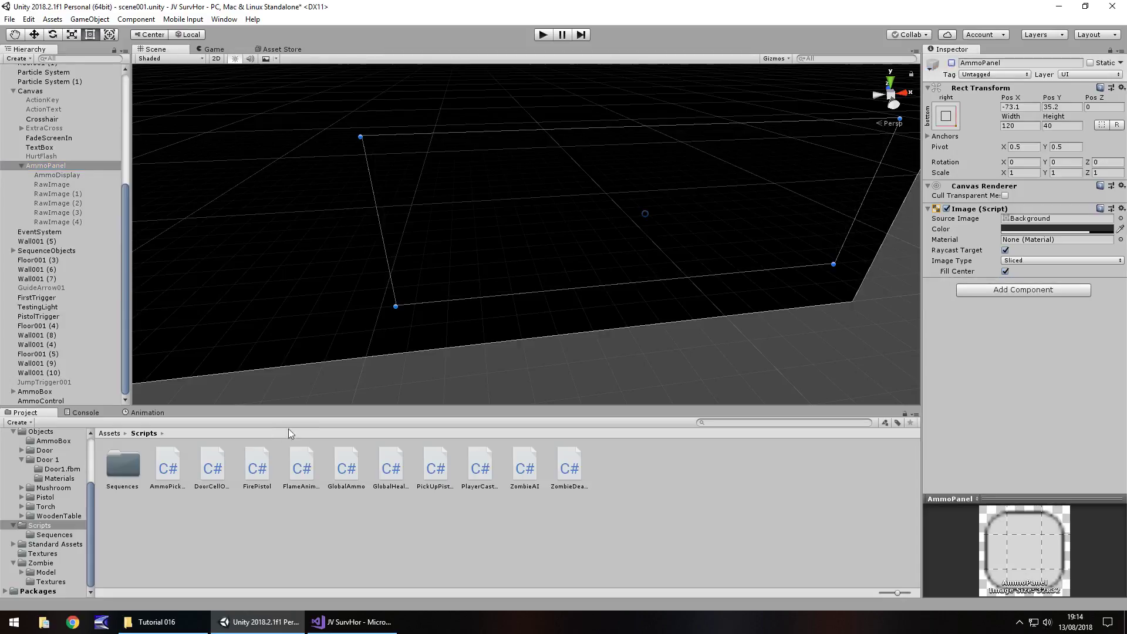
scroll(38, 525, up, 3)
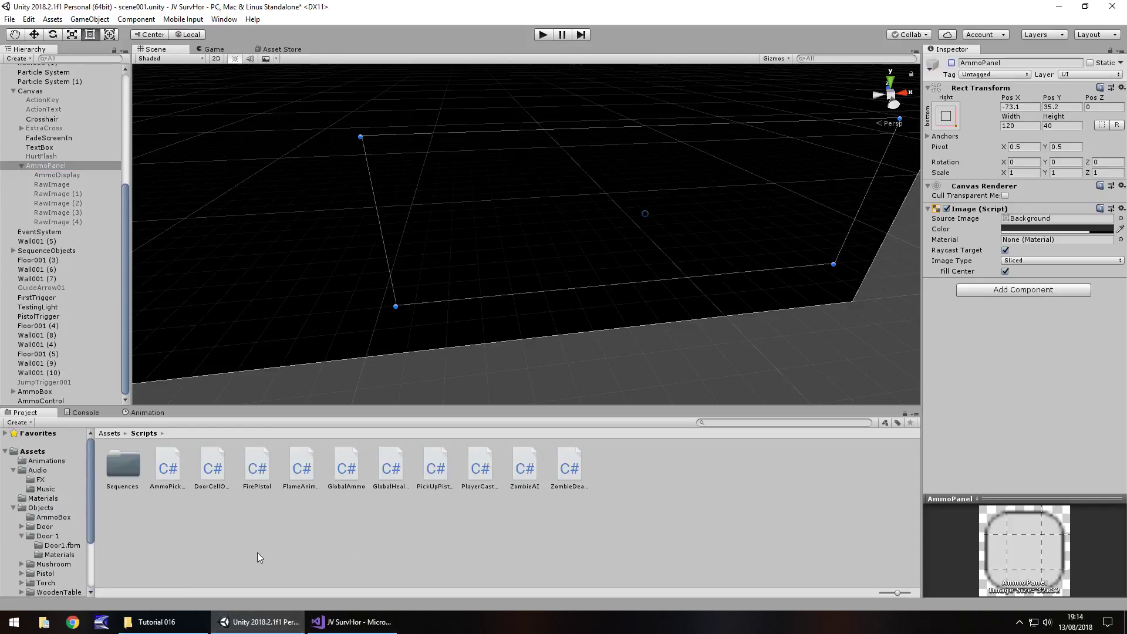
double_click(172, 467)
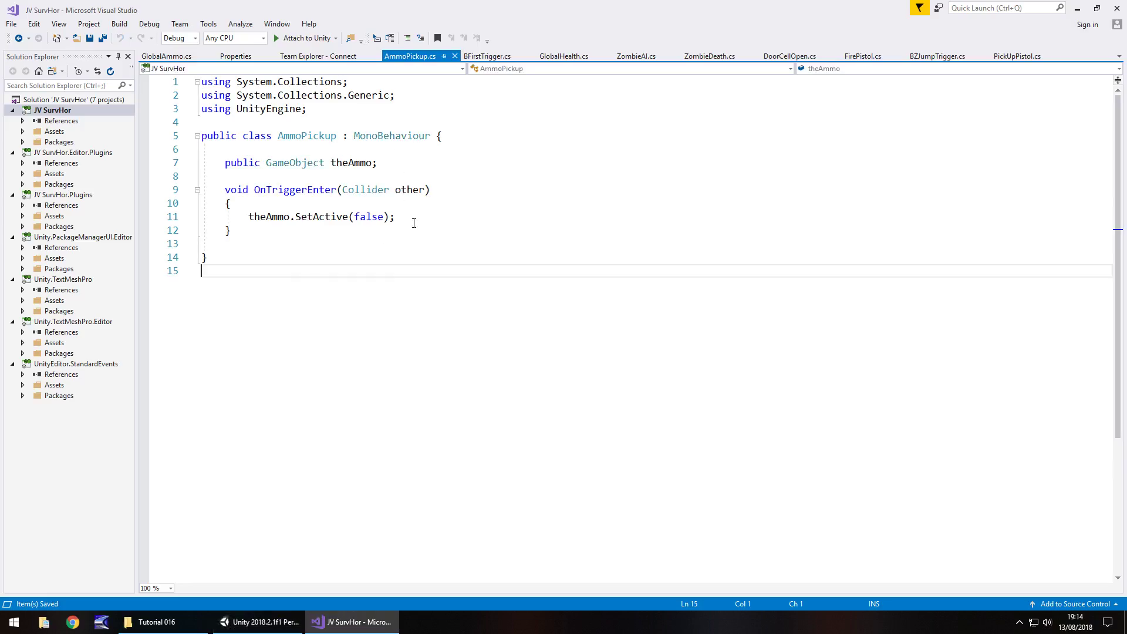
Declare 'public GameObject ammoDisplayBox;' below the theAmmo field
click(420, 218)
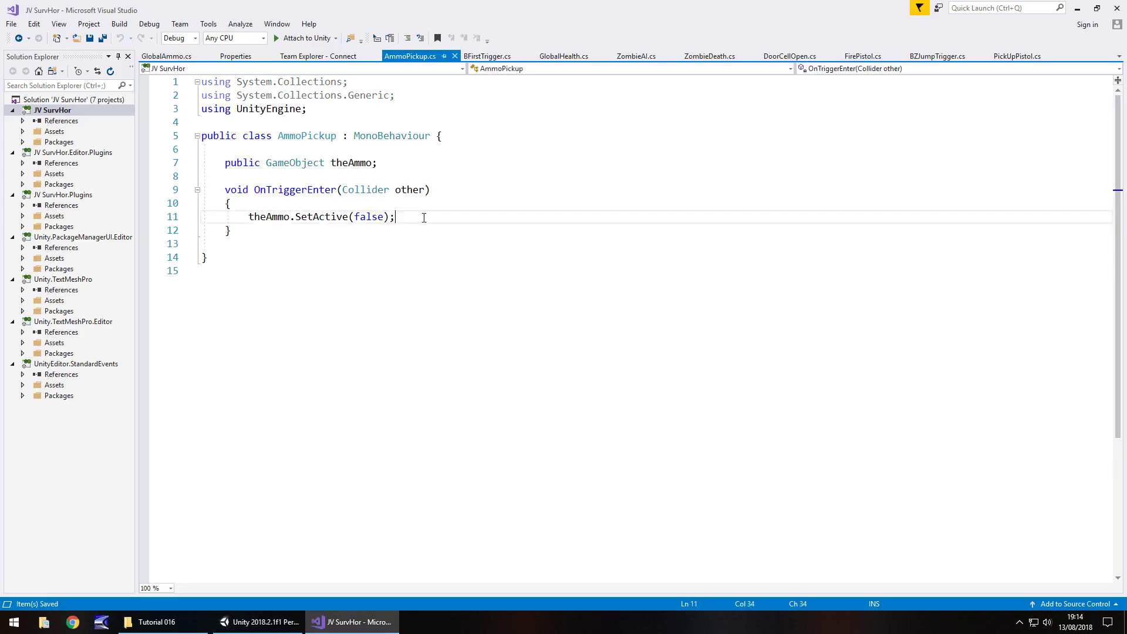
click(399, 166)
key(Return)
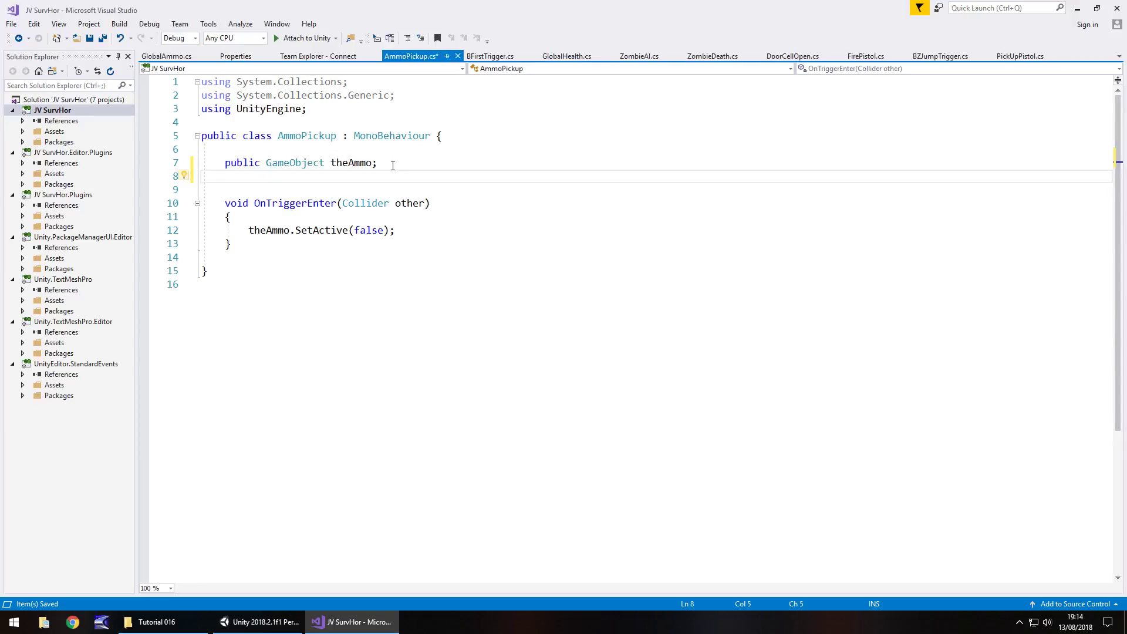
text(public GameObject )
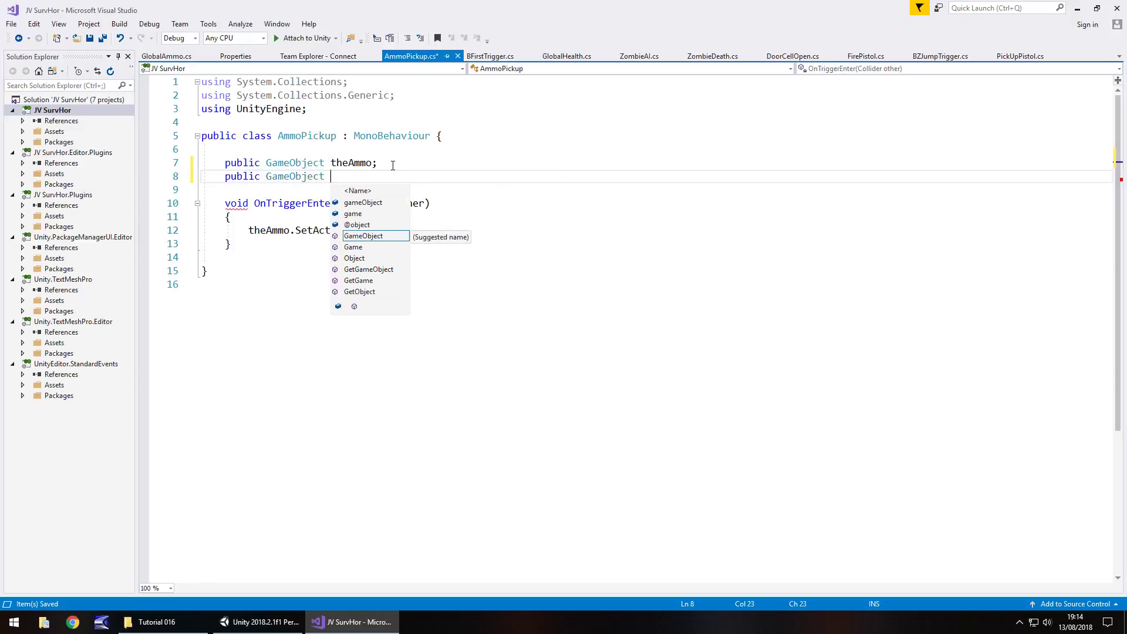
text(am)
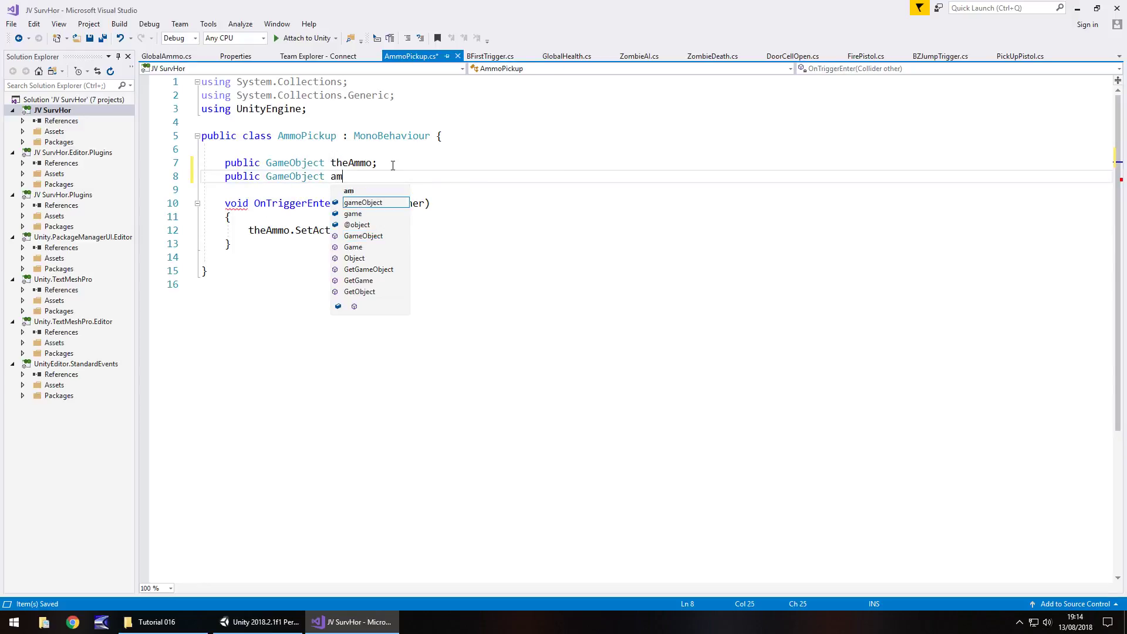
text(moDisplayBox;)
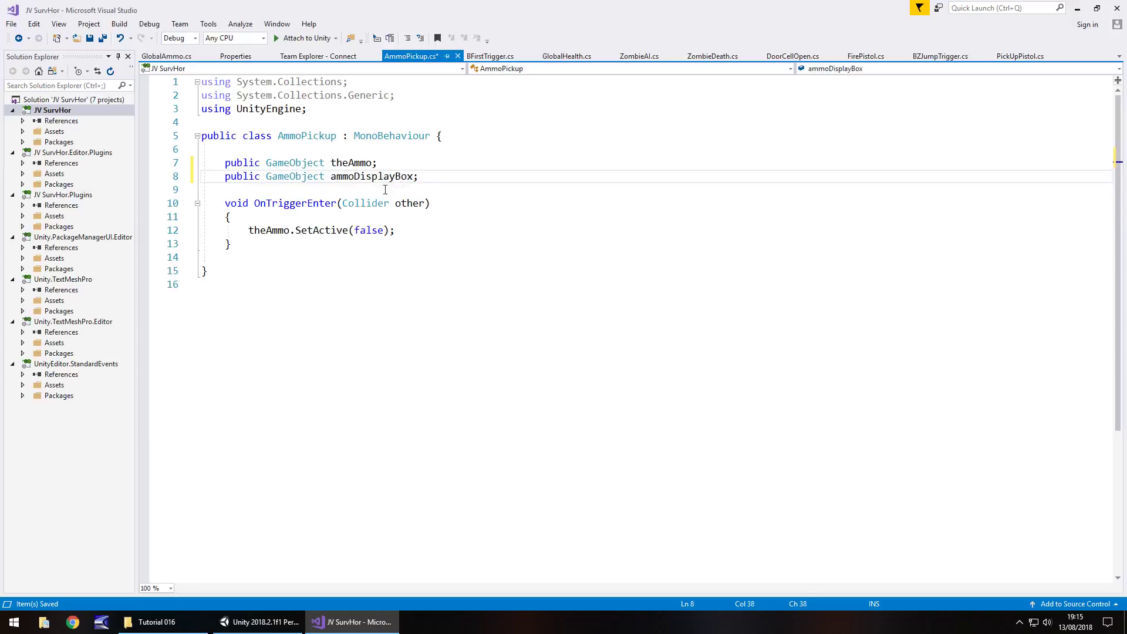
In OnTriggerEnter, add 'ammoDisplayBox.SetActive(true);' and 'GlobalAmmo.ammoCount += 7;'
click(249, 231)
key(Return)
key(Up)
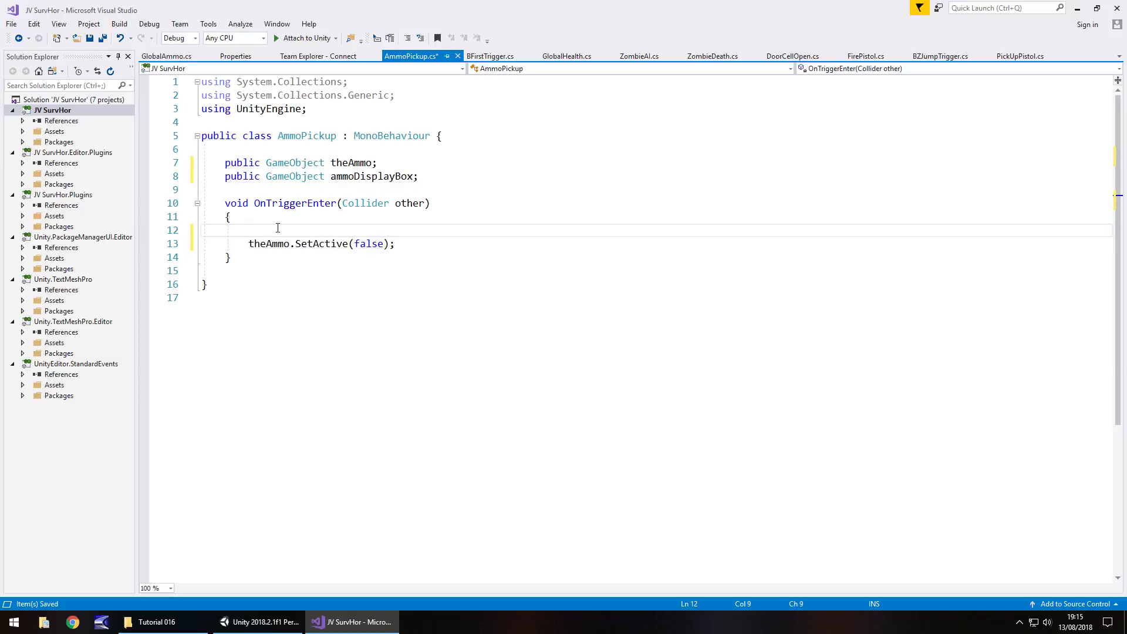
text(ammoDisplay)
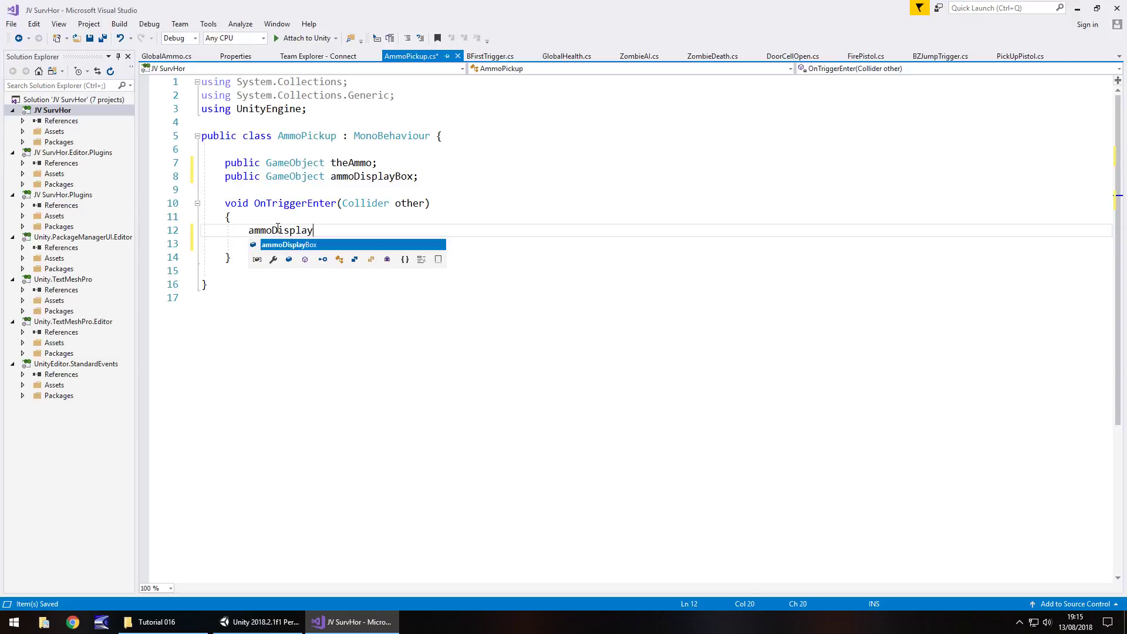
text(Box.Set)
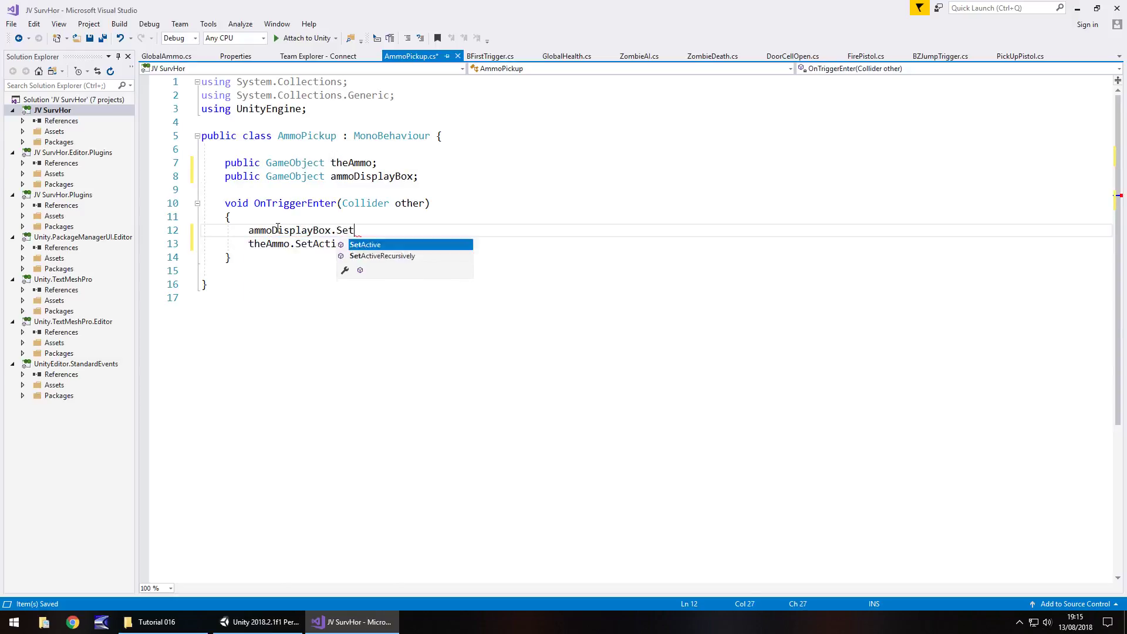
text(Active(true))
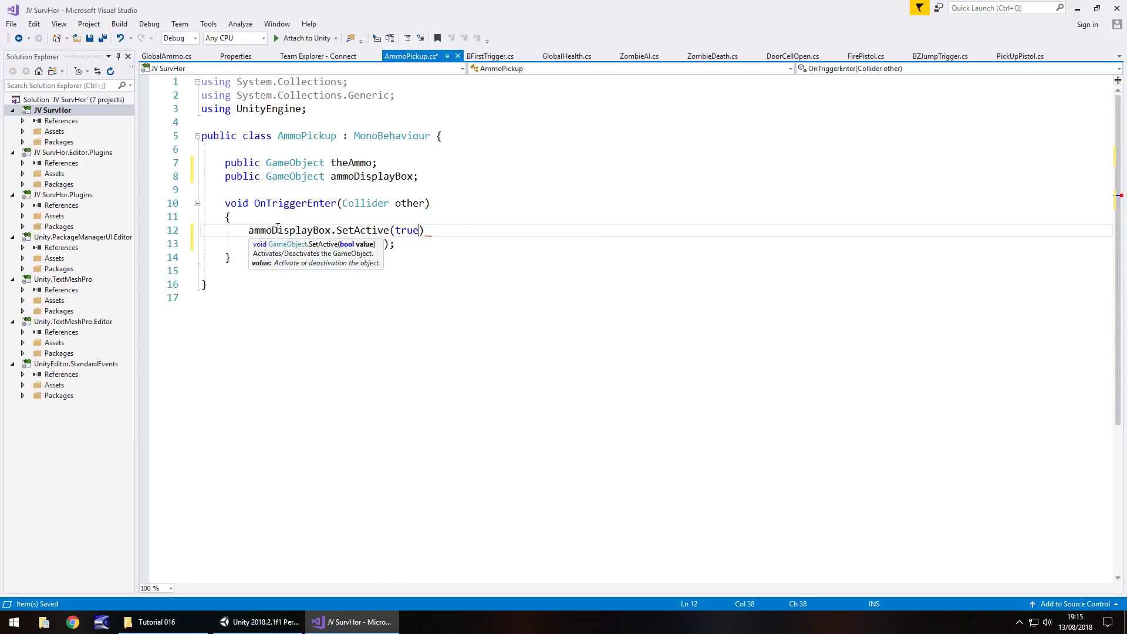
text(;)
key(Return)
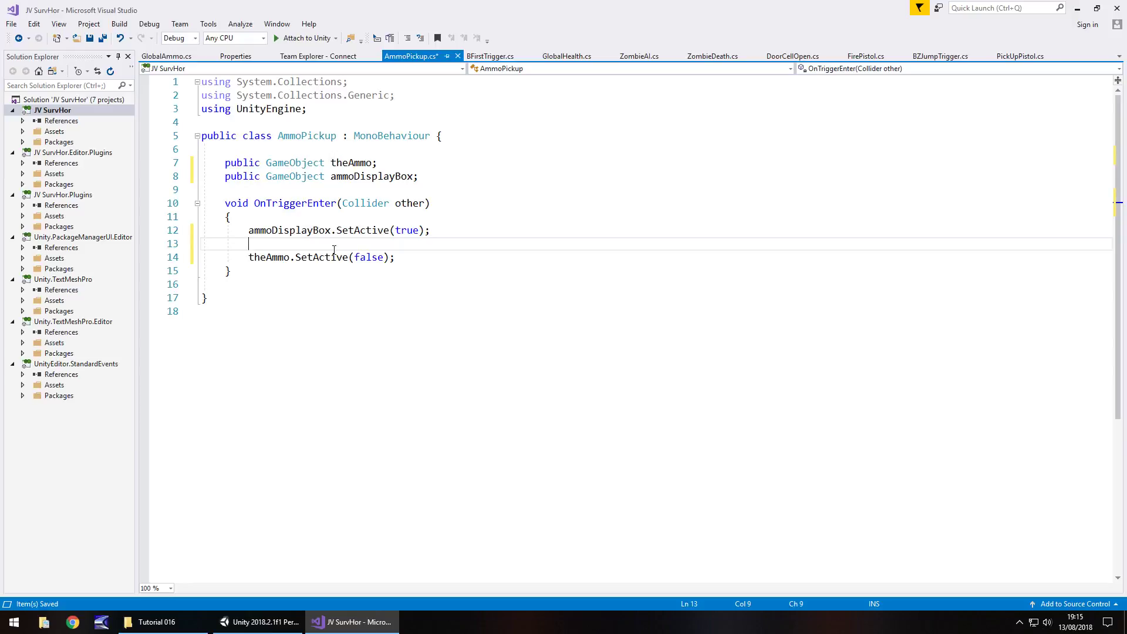
text(GlobalA)
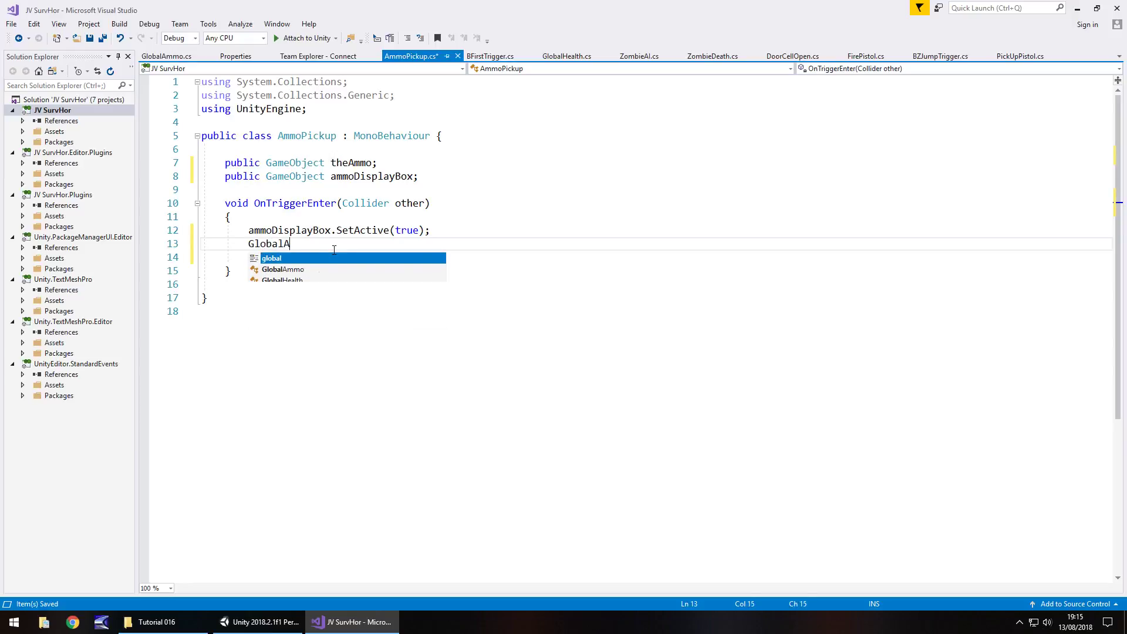
text(mmo.)
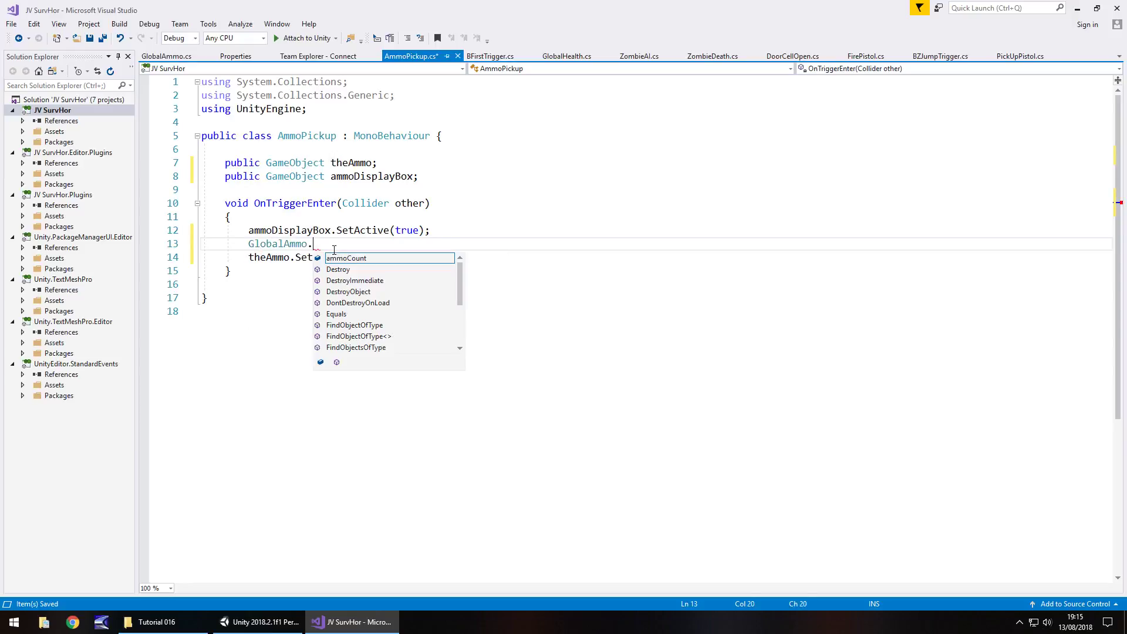
text(amm)
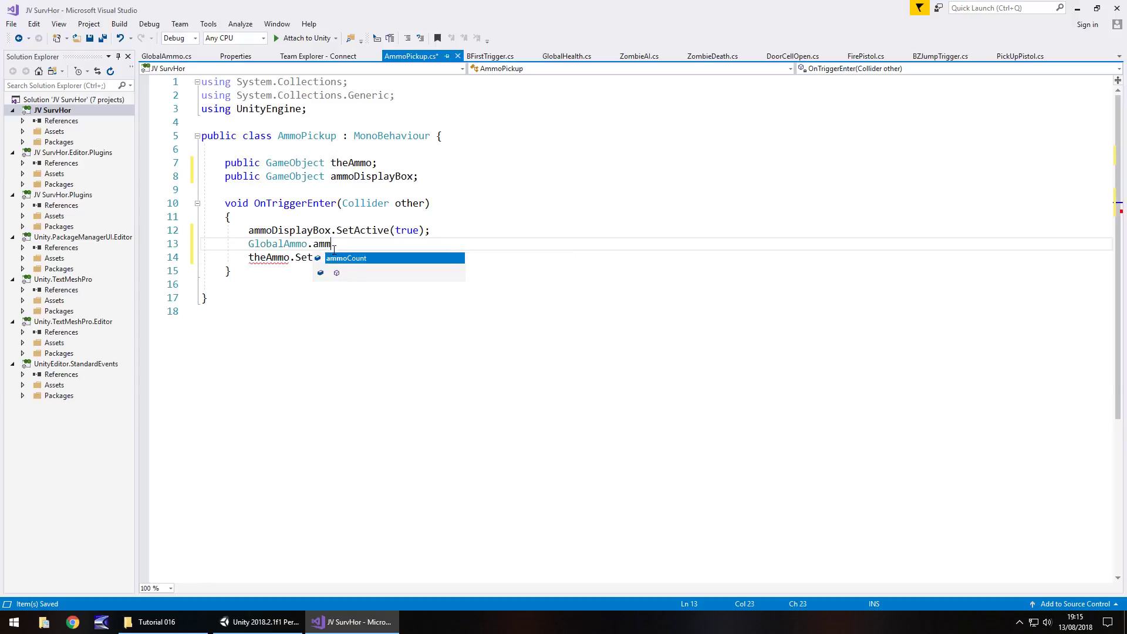
text(oCount +=)
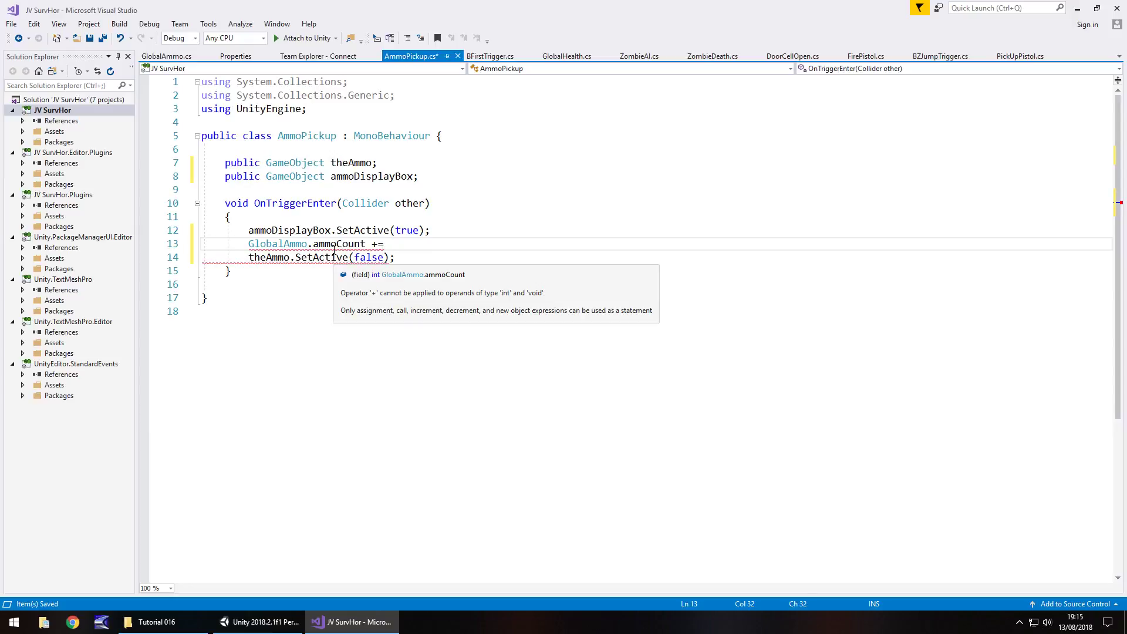
text( 7;)
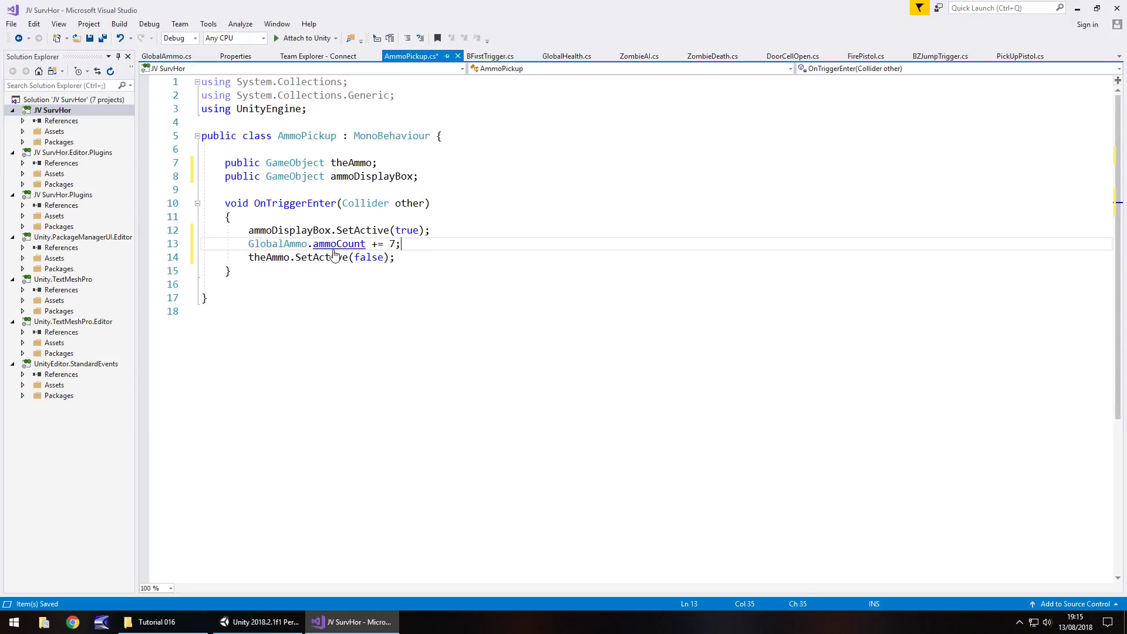
Save AmmoPickup.cs, return to Unity and select AmmoPanel
key(ctrl+s)
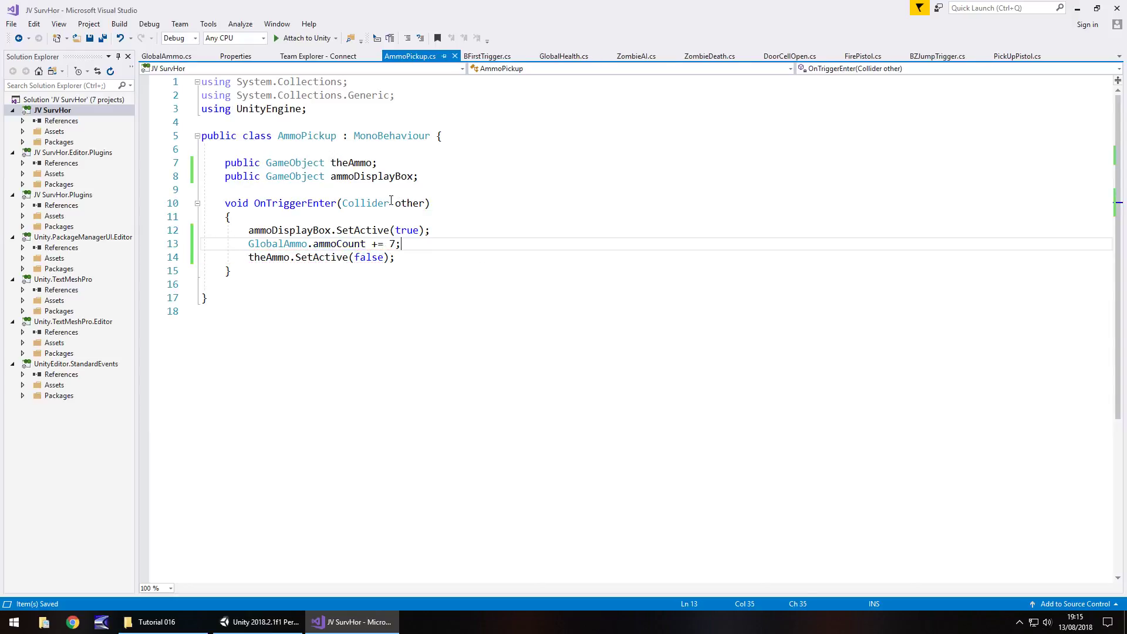
click(268, 626)
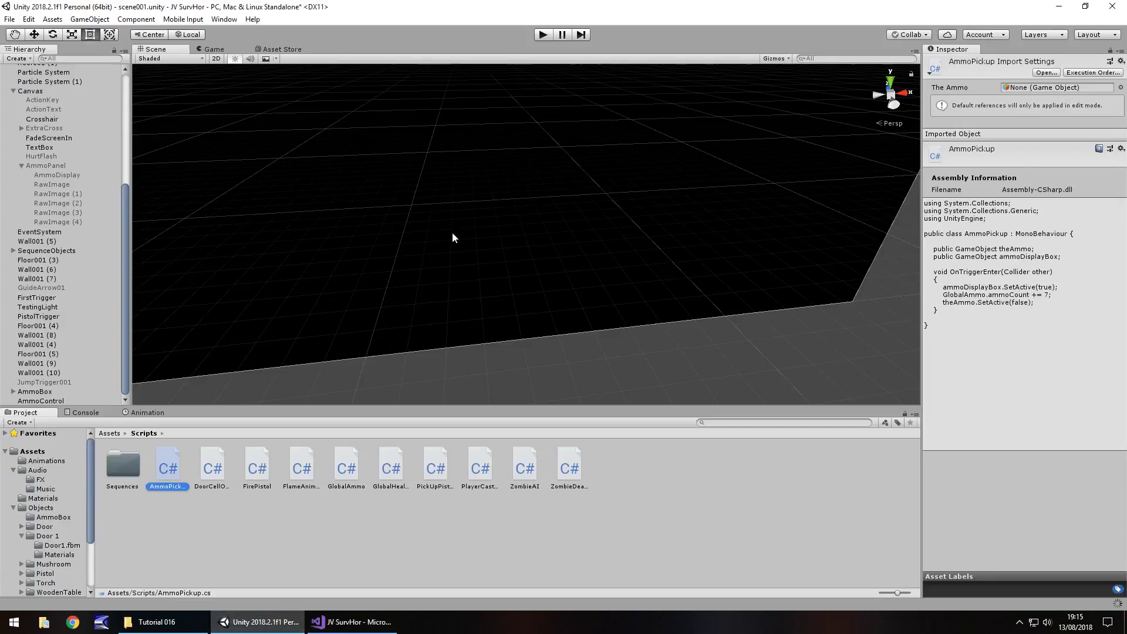
click(43, 165)
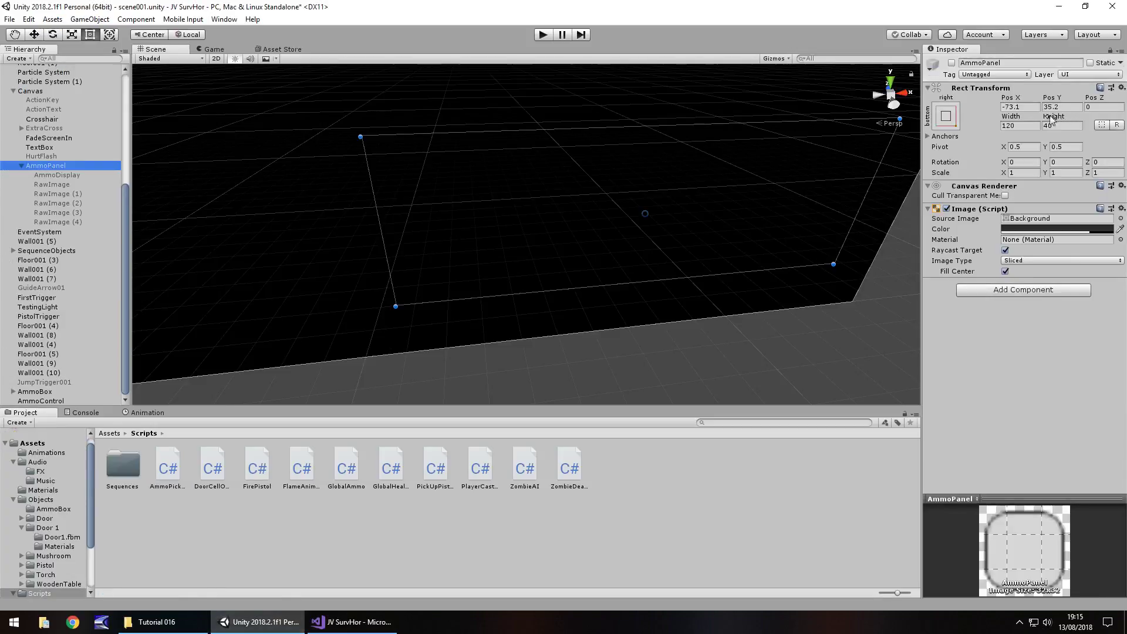
Play-test by walking through the door onto the ammo box, then stop the game
click(542, 34)
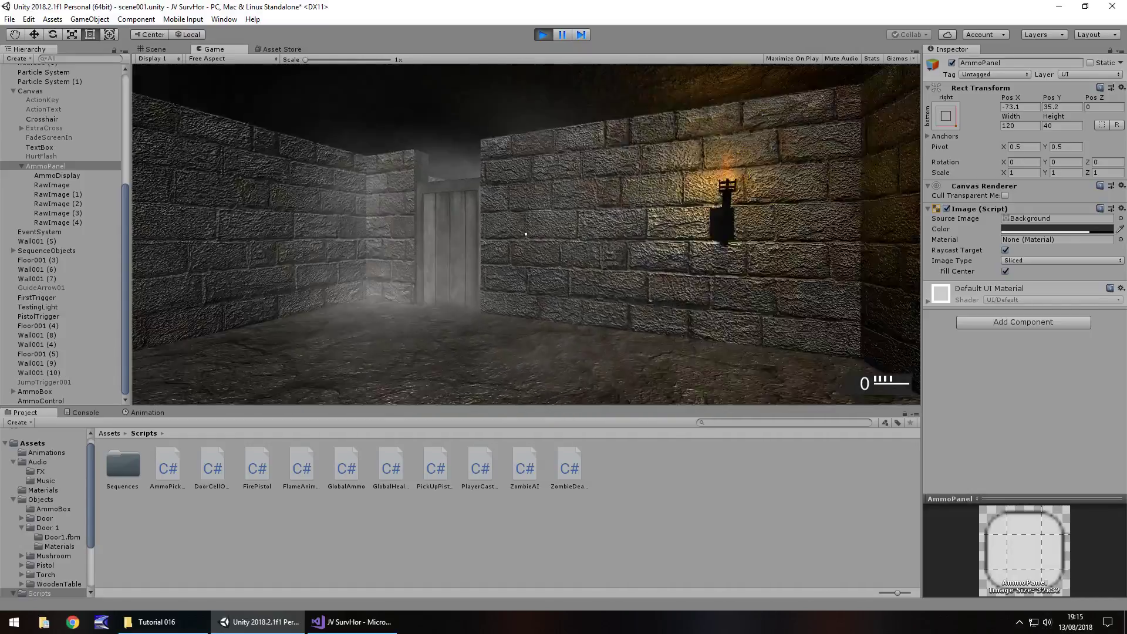
key(w)
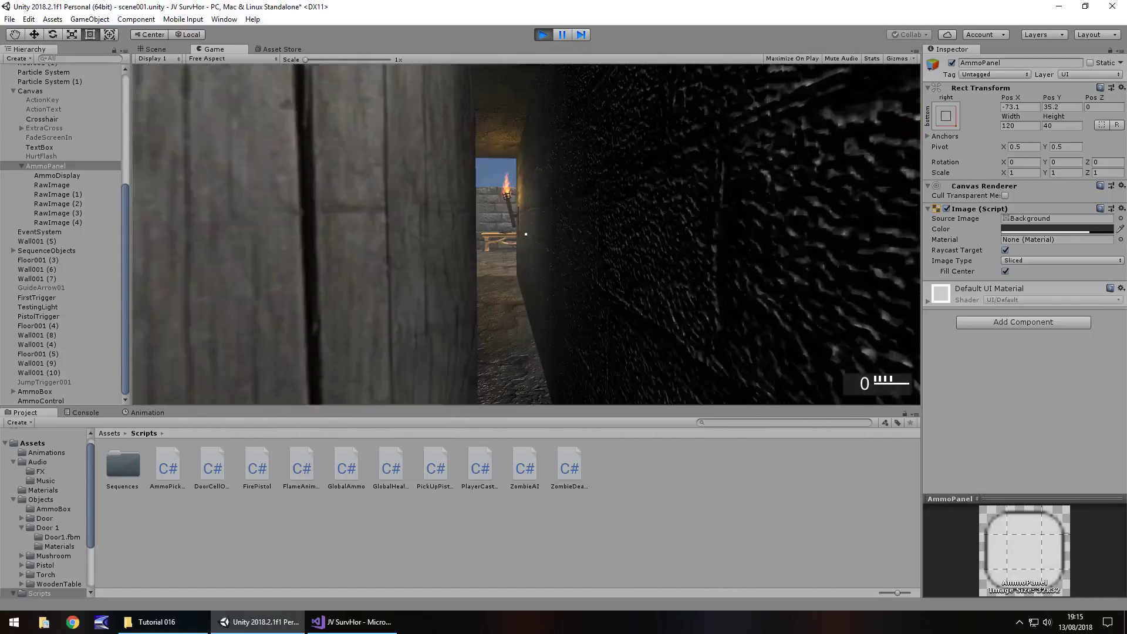
key(w)
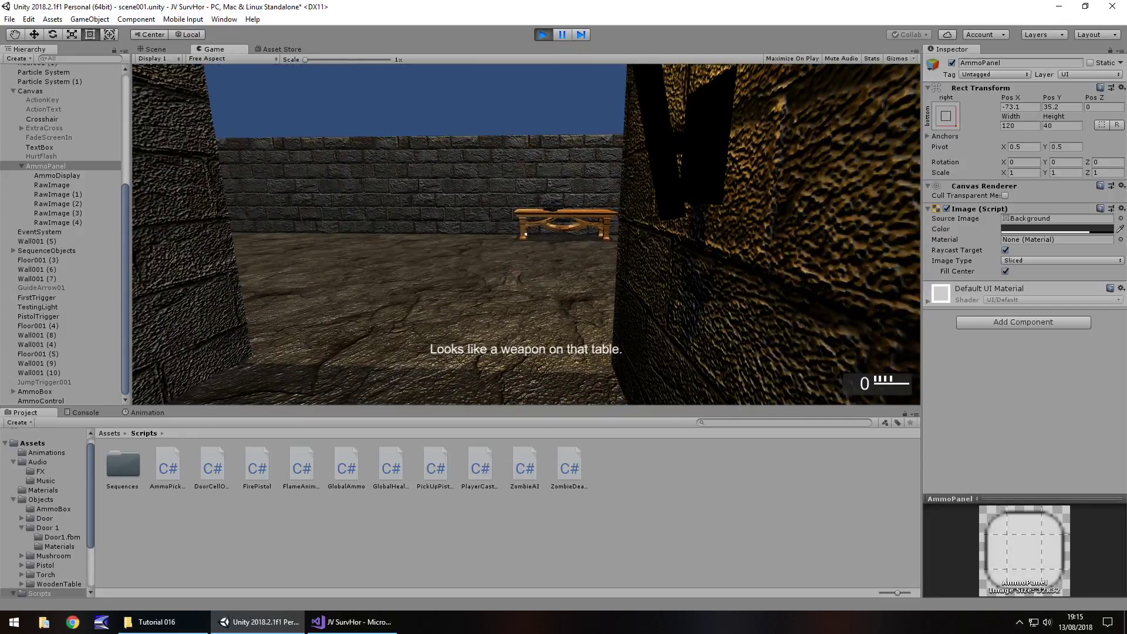
key(w)
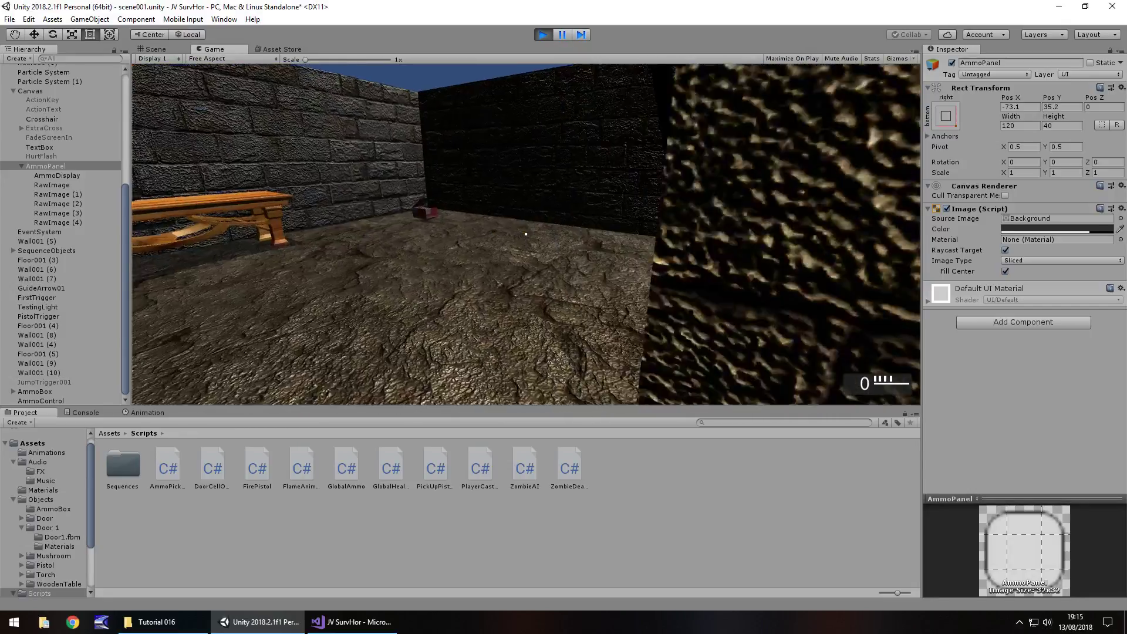
key(w)
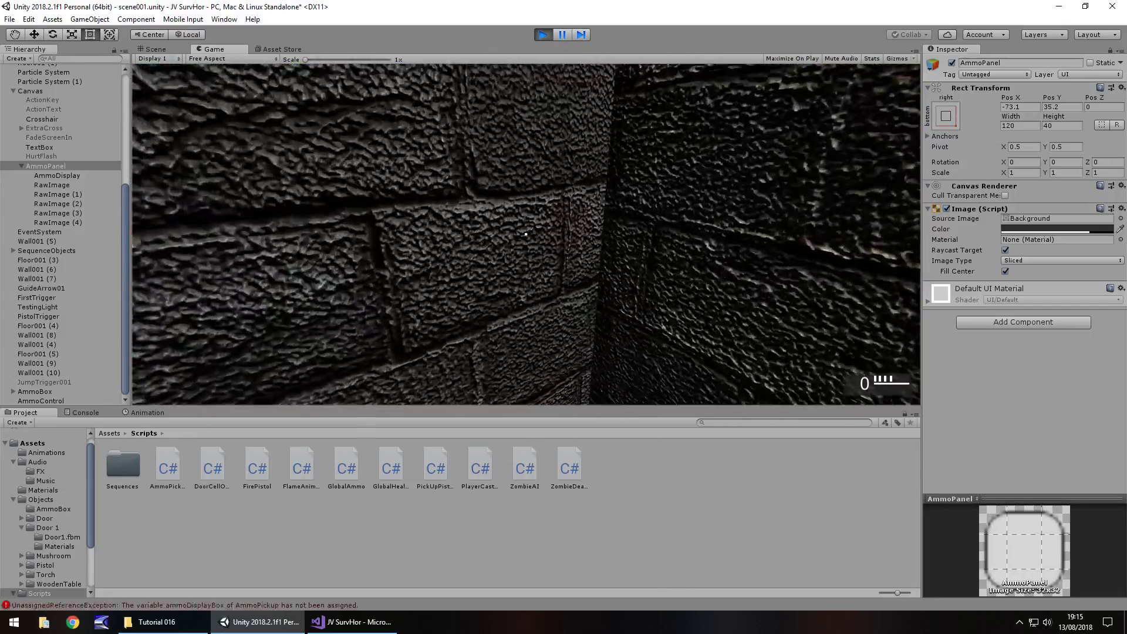
mouse_move(525, 234)
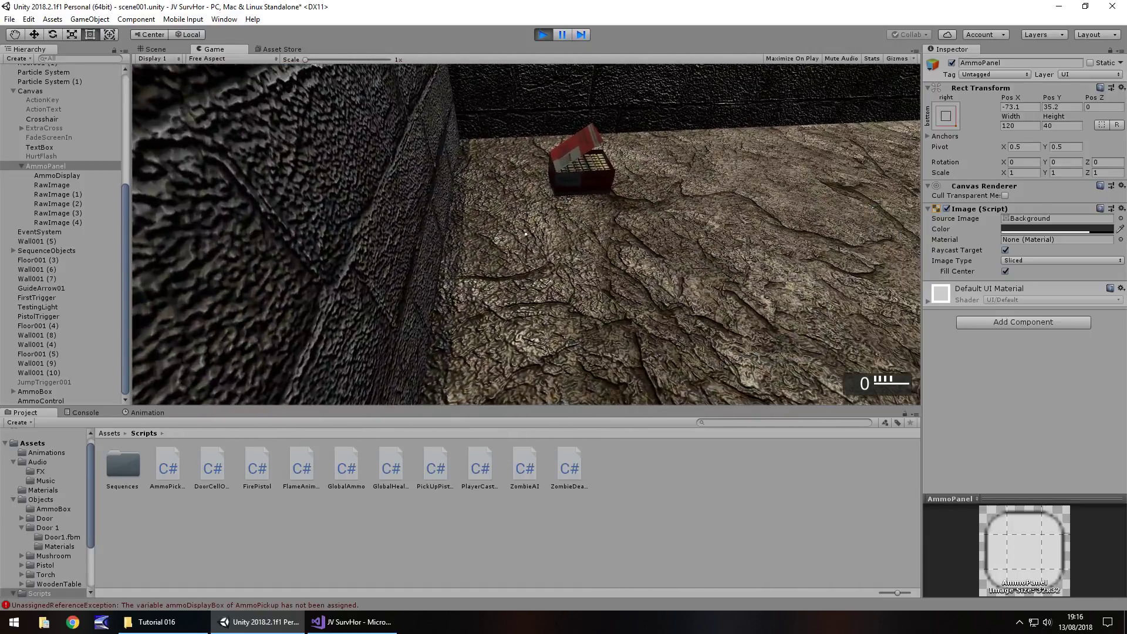
key(ctrl+p)
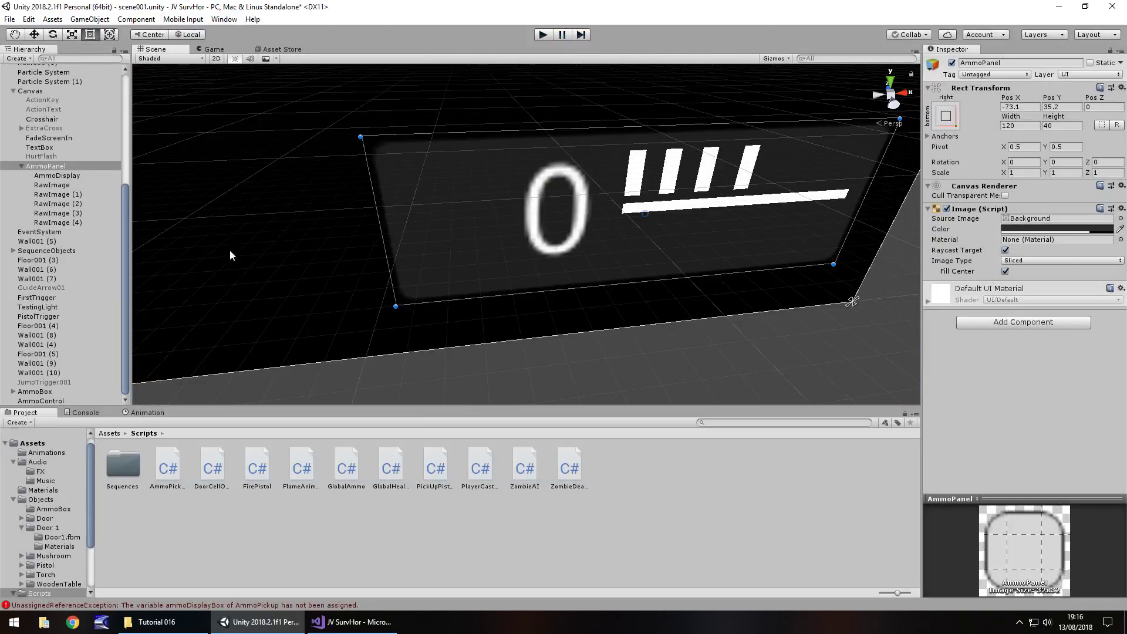
Put AmmoPanel in AmmoBox's Ammo Display Box slot and retest the pickup in Play mode
click(40, 392)
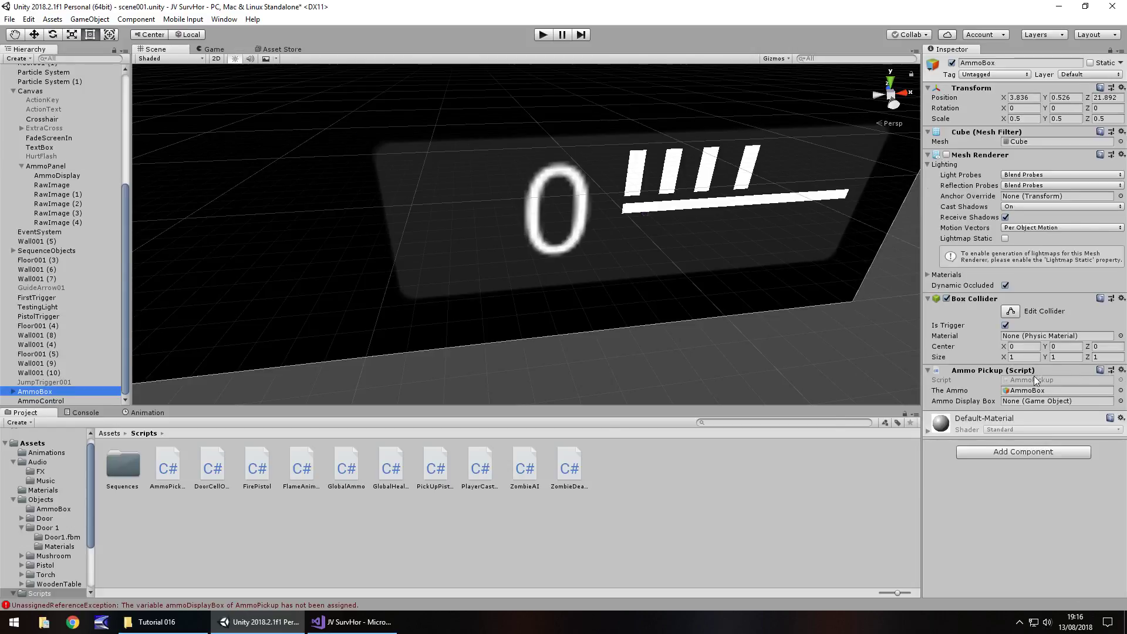
drag(47, 166, 1051, 402)
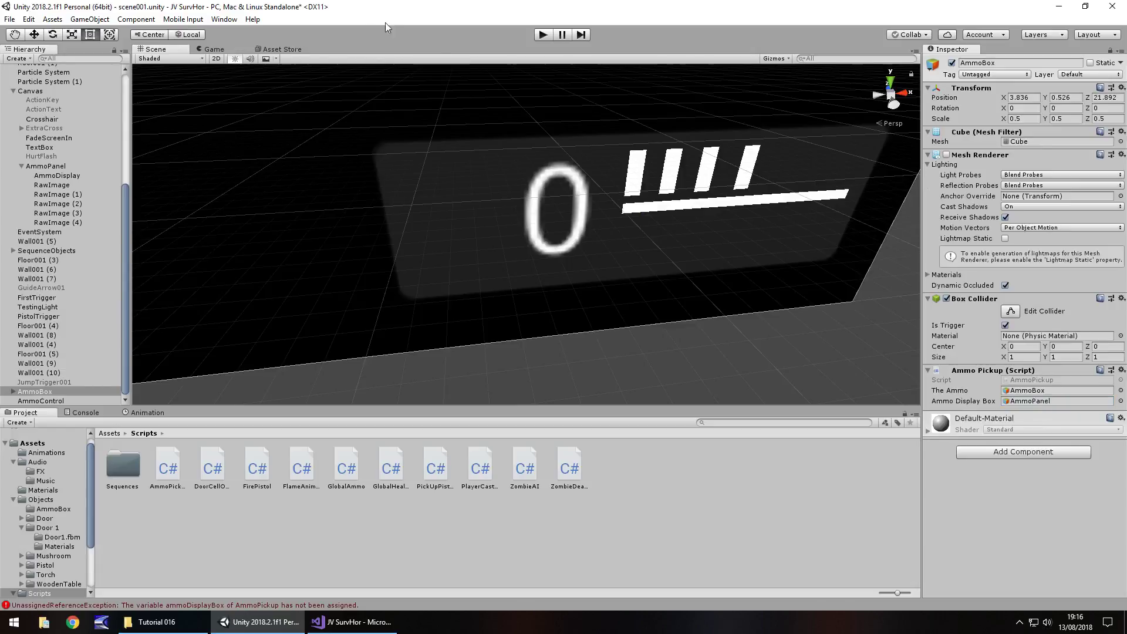
click(549, 35)
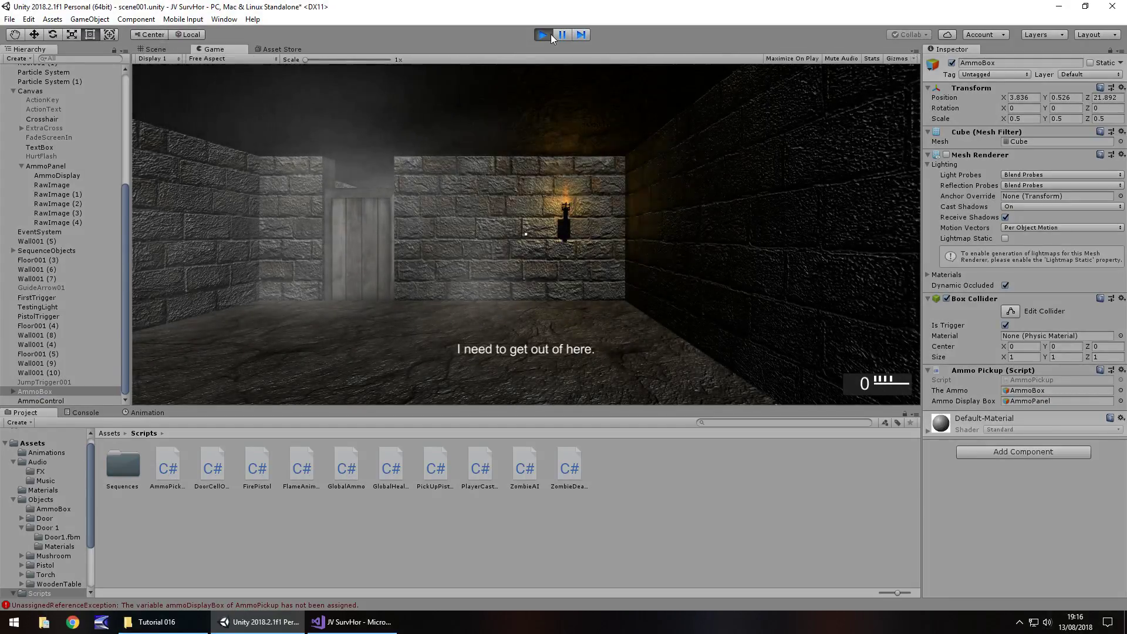
key(w)
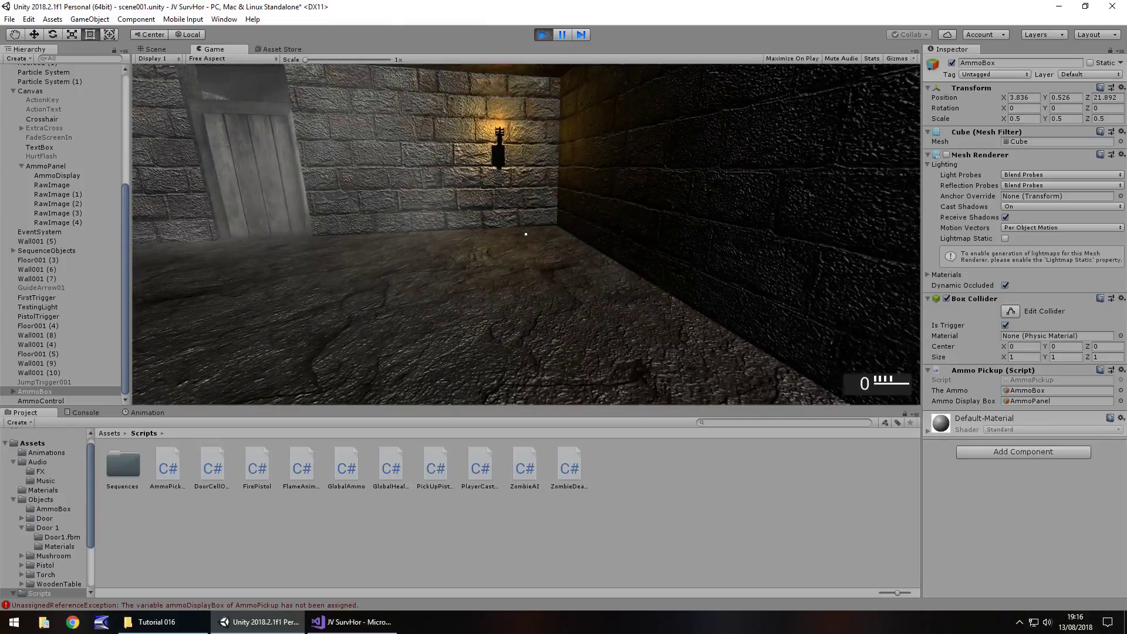
key(w)
key(w)
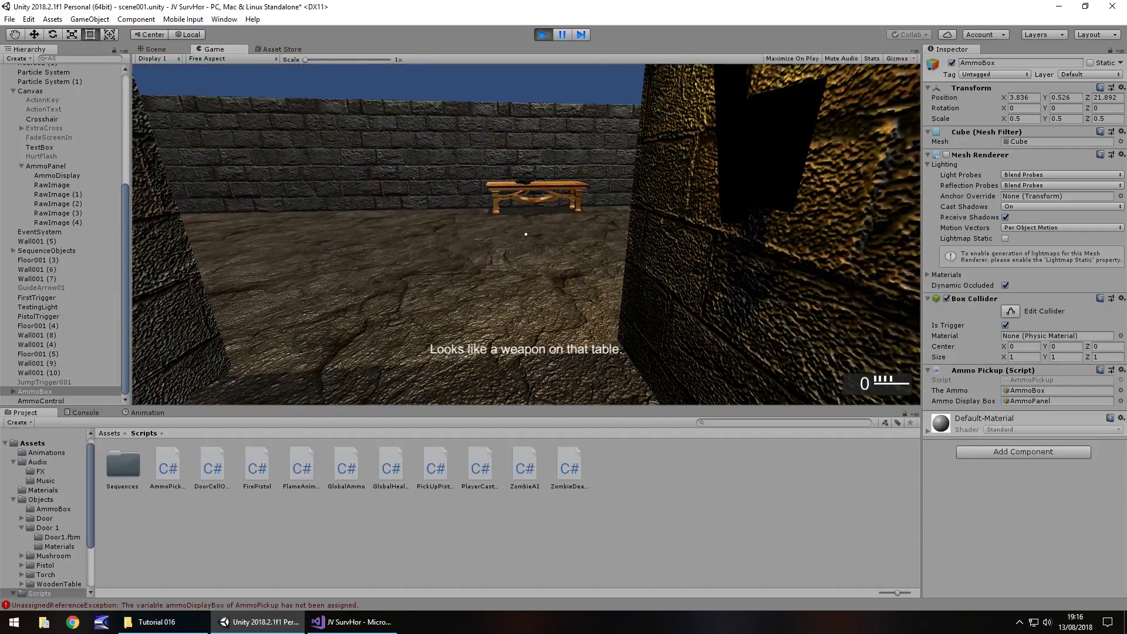
key(w)
key(w)
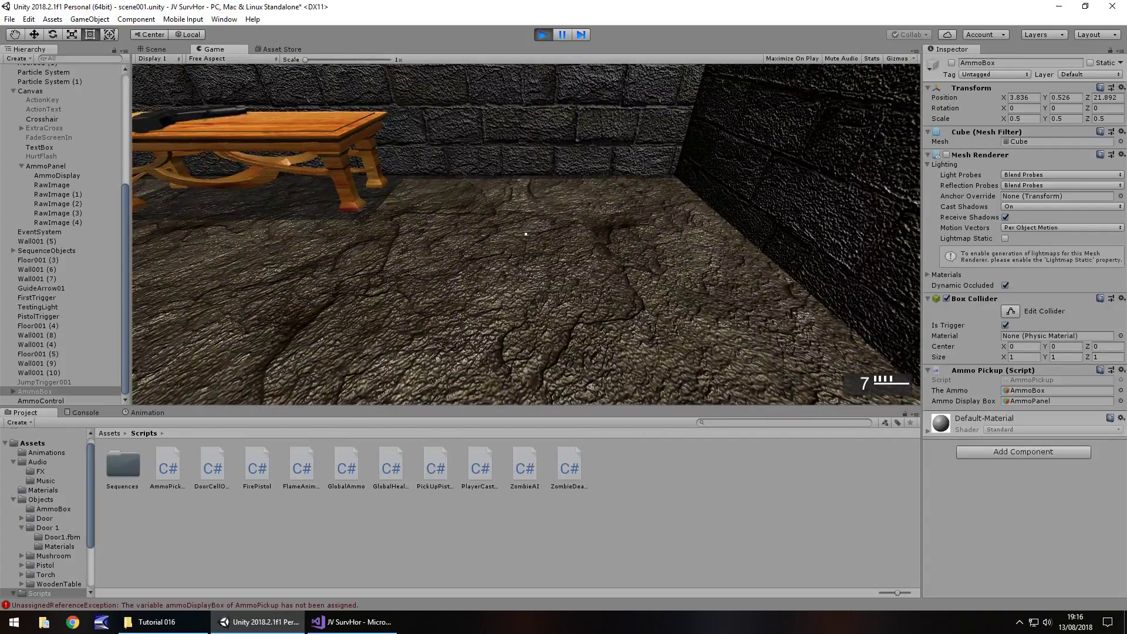
key(s)
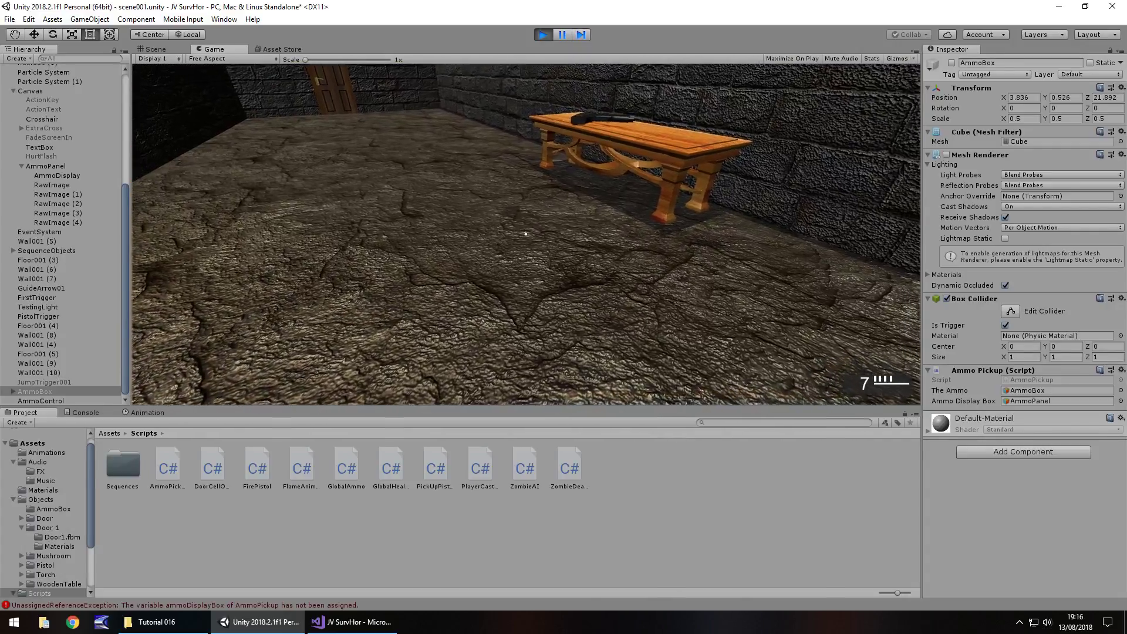
key(ctrl+p)
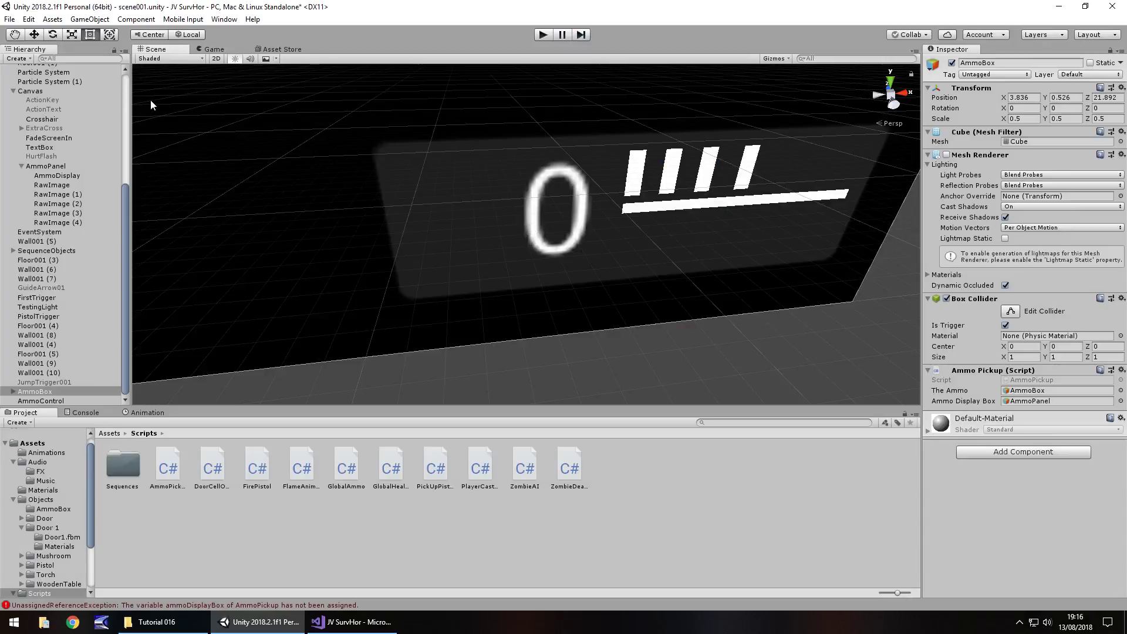
Expand FPSController in the Hierarchy and select the M9 (1) pistol
scroll(61, 209, up, 5)
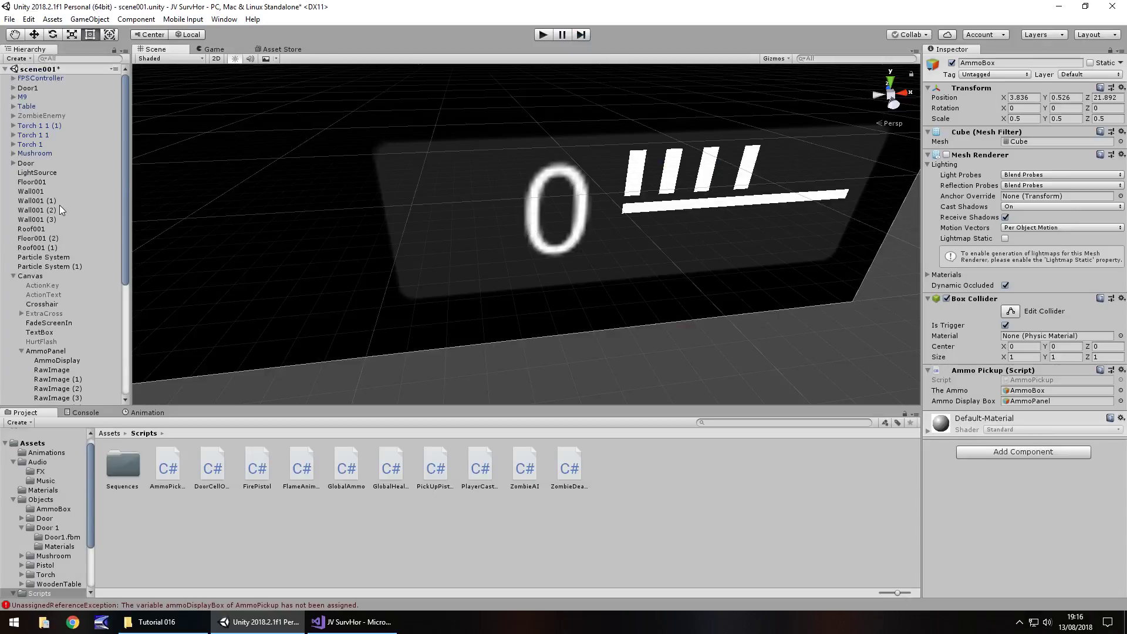
click(13, 78)
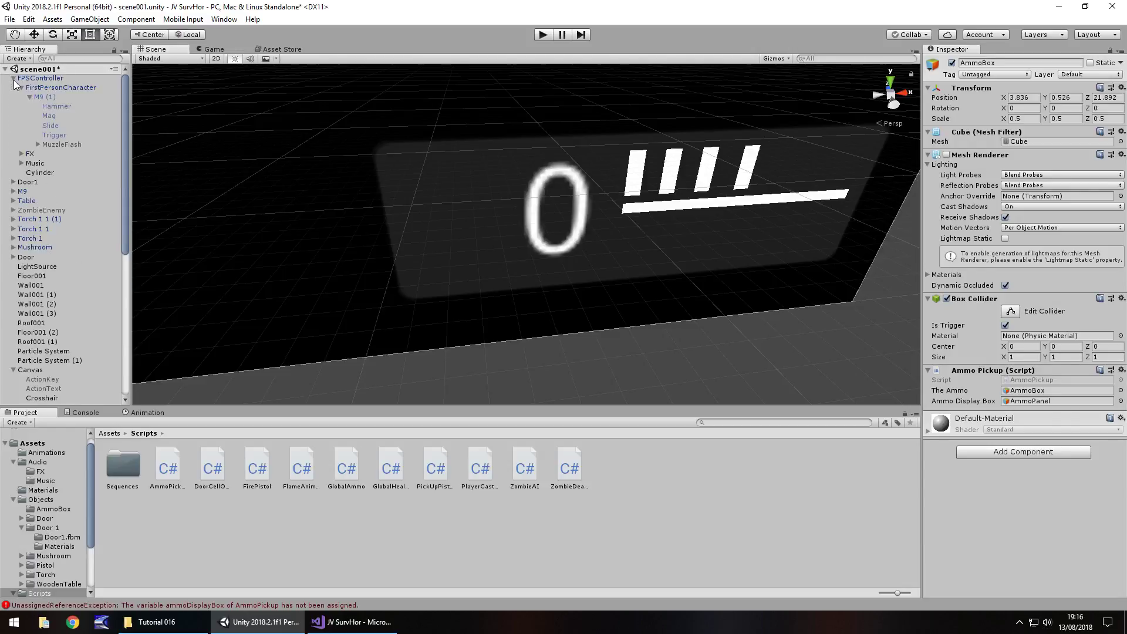
click(44, 97)
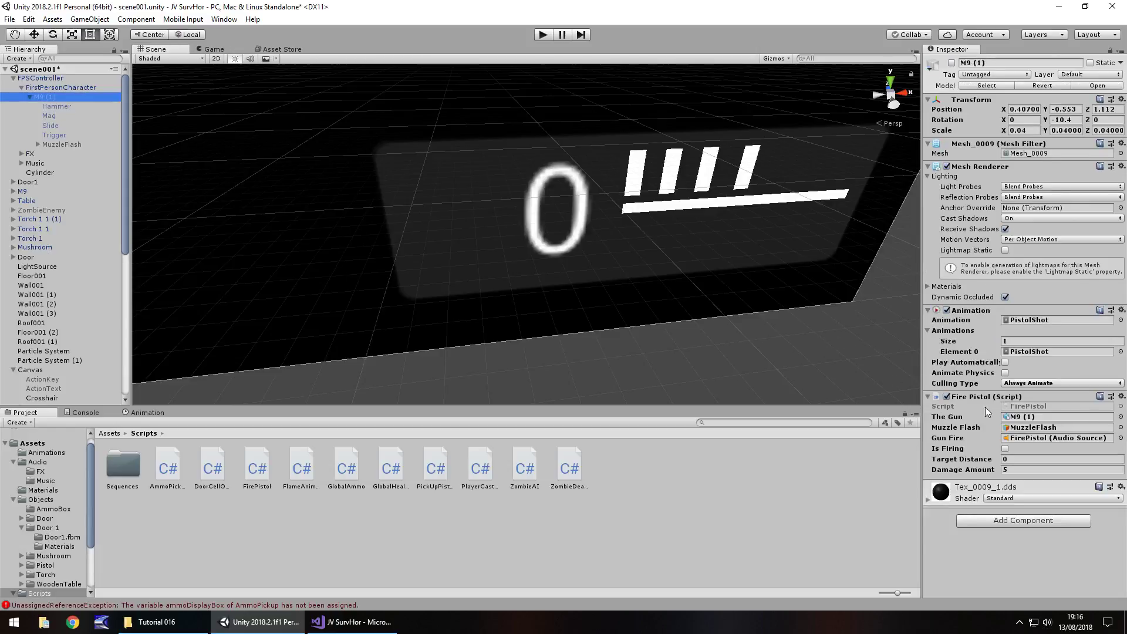
Open FirePistol and add '&& GlobalAmmo.ammoCount >= 1' to the line 15 fire condition
double_click(1044, 406)
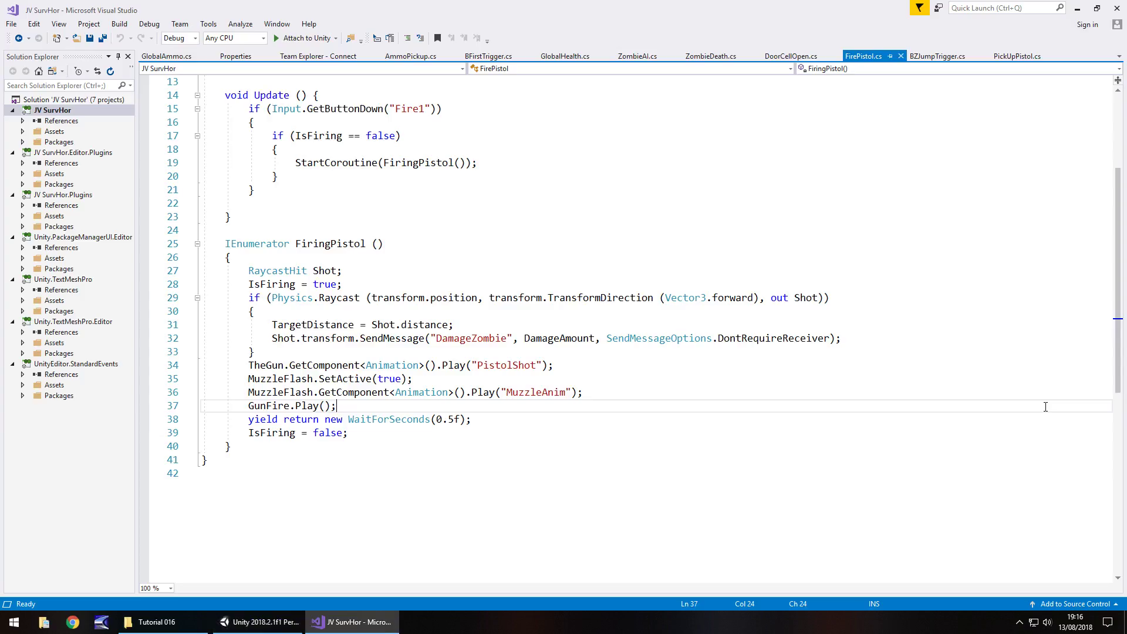
scroll(337, 322, up, 4)
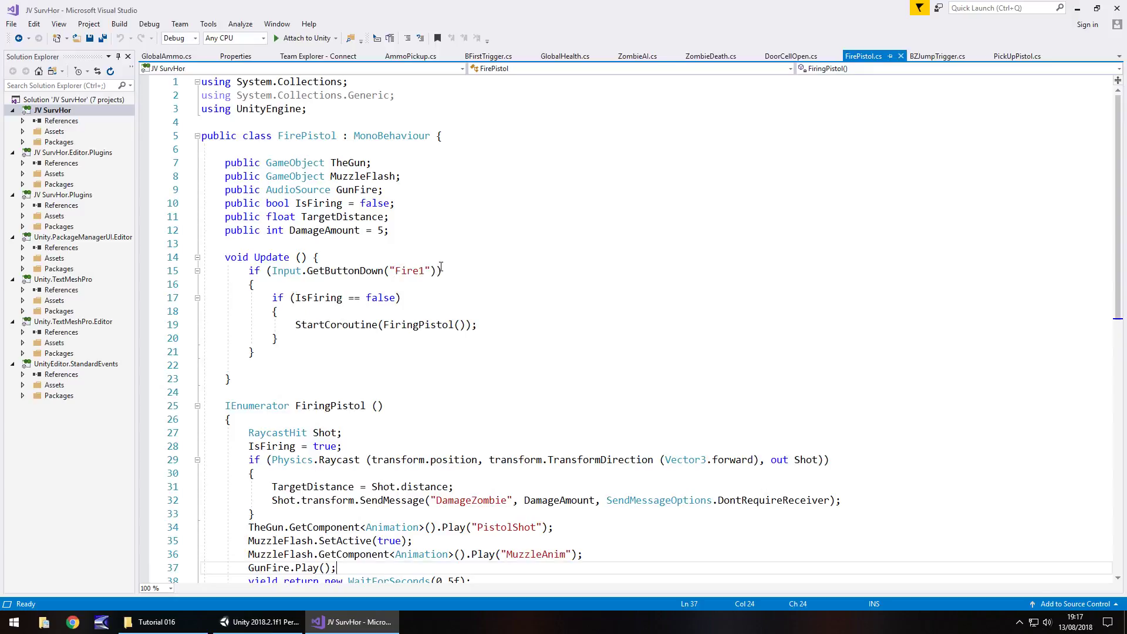
click(437, 270)
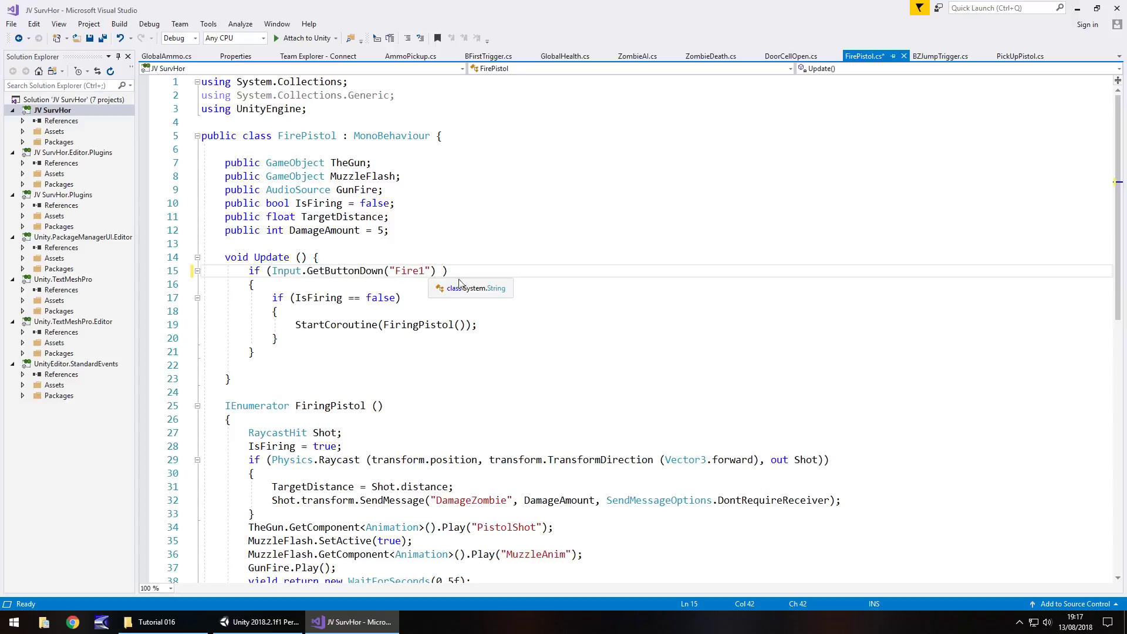
text(&& )
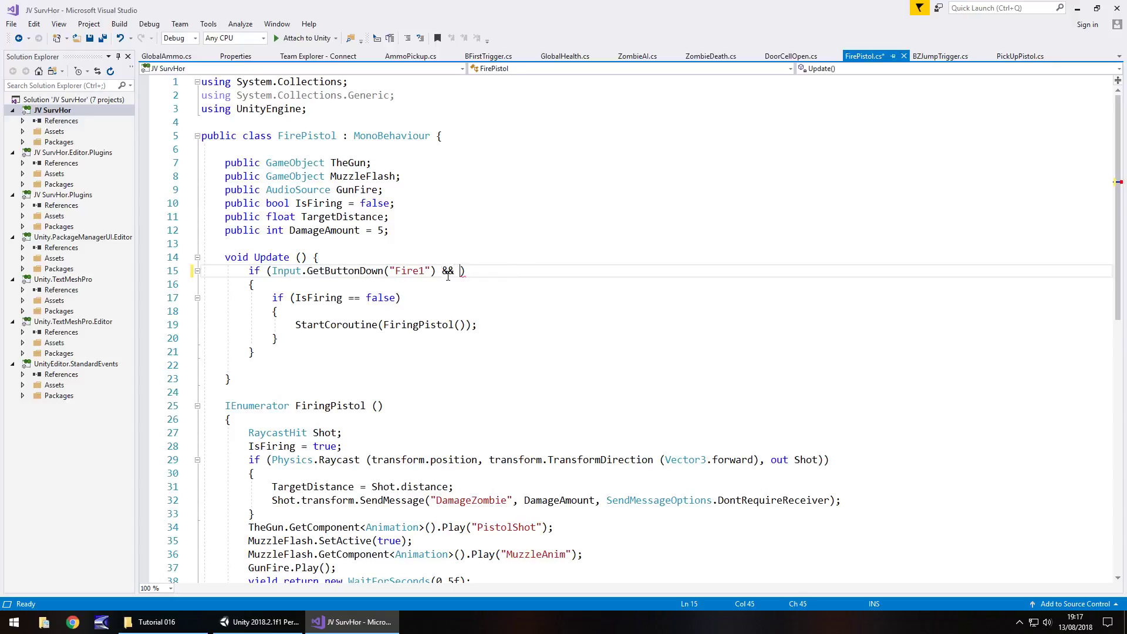
text(GlobalAmmo)
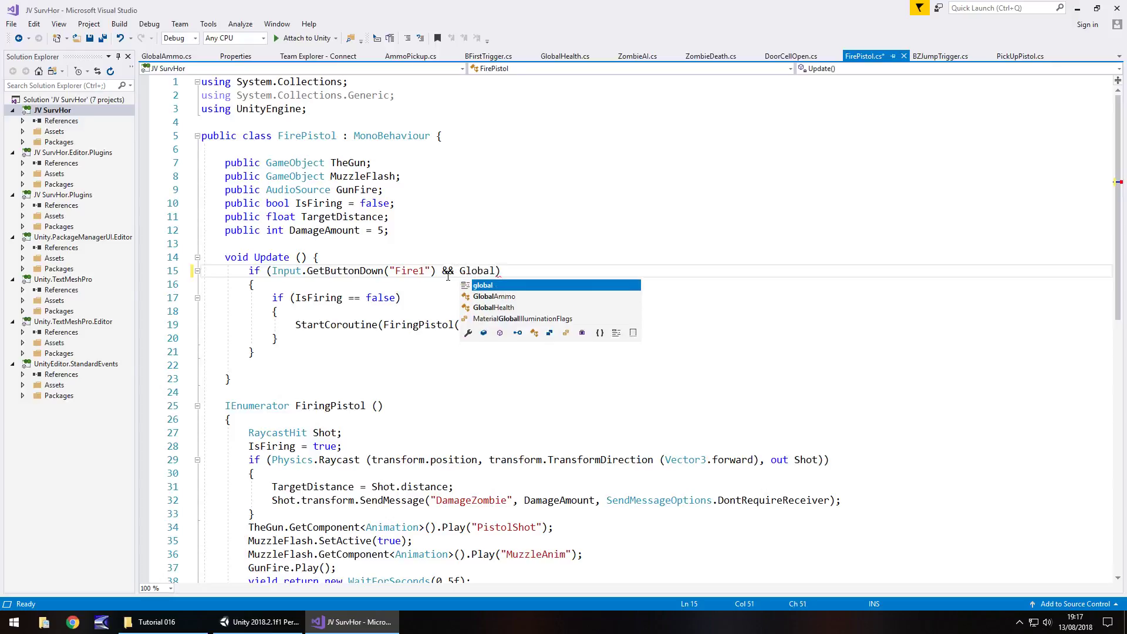
text(.ammo)
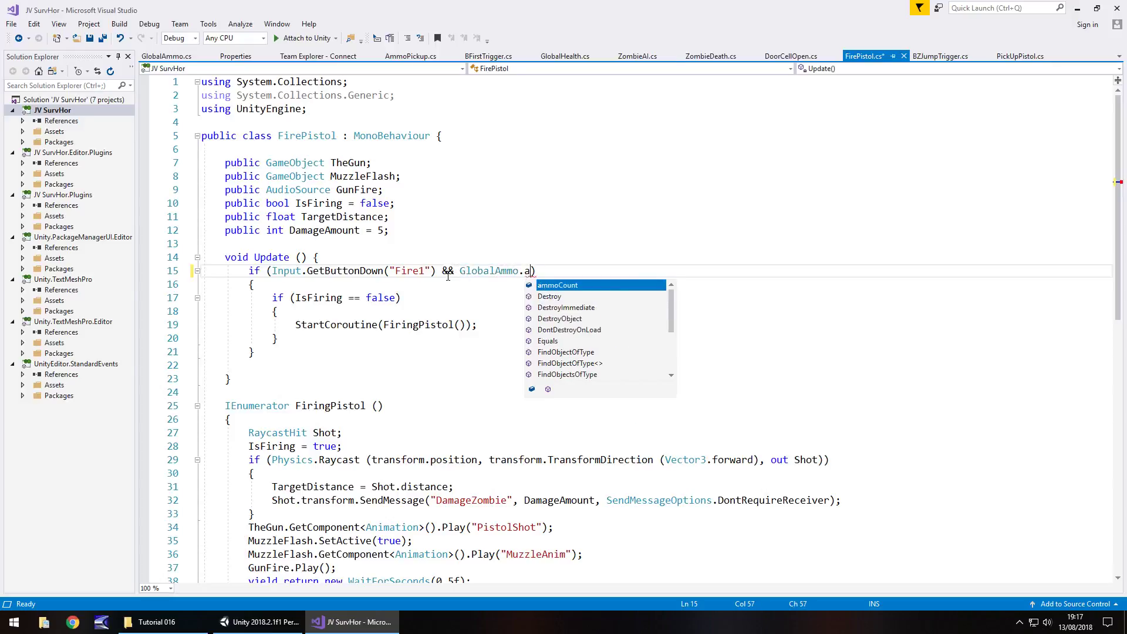
text(Count >)
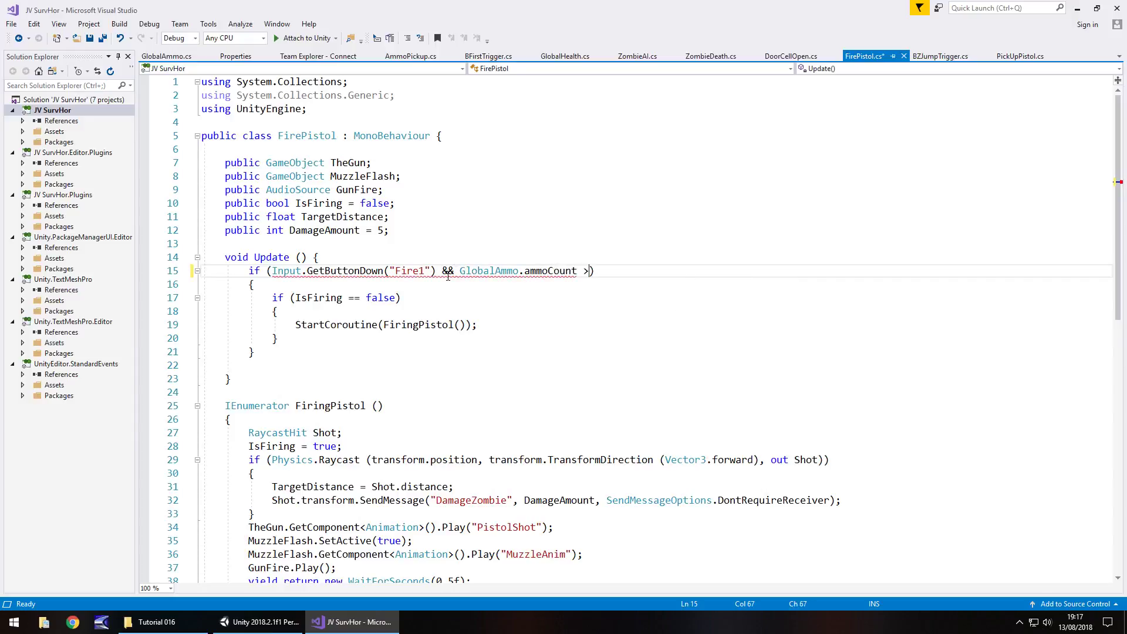
text(= )
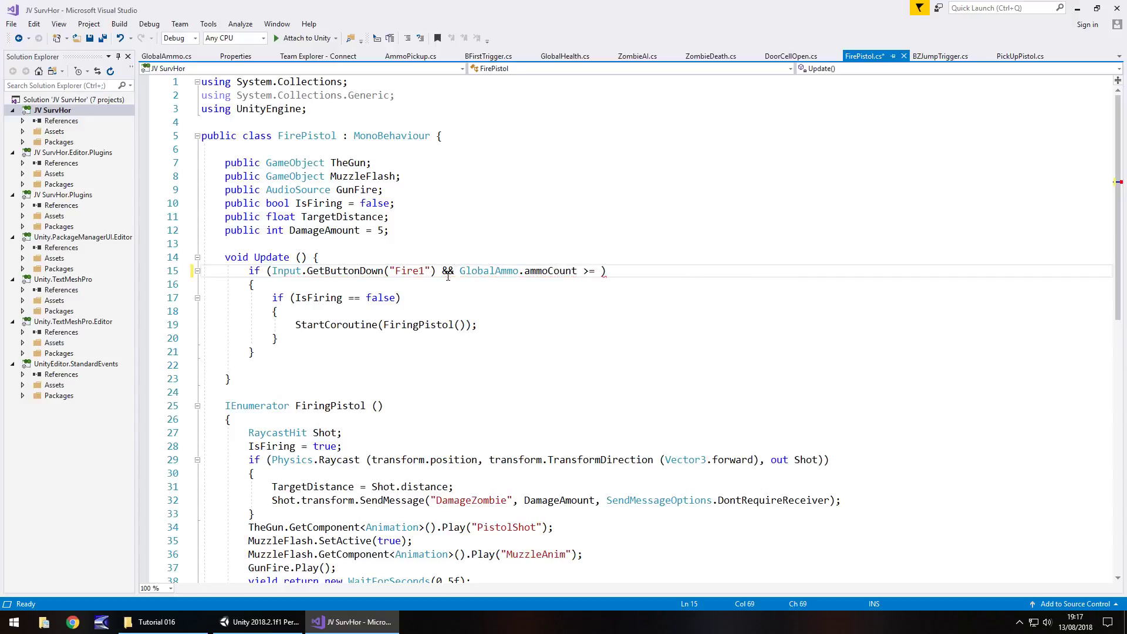
text(1)
Insert 'GlobalAmmo.ammoCount -= 1;' above StartCoroutine and save FirePistol.cs
click(296, 325)
key(Return)
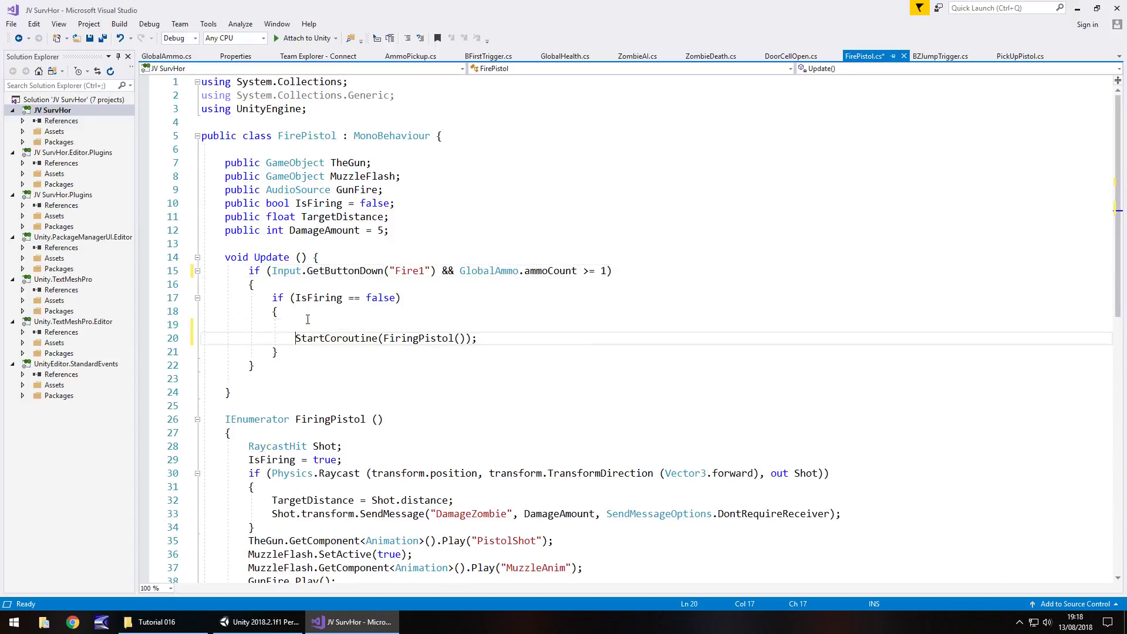
click(327, 324)
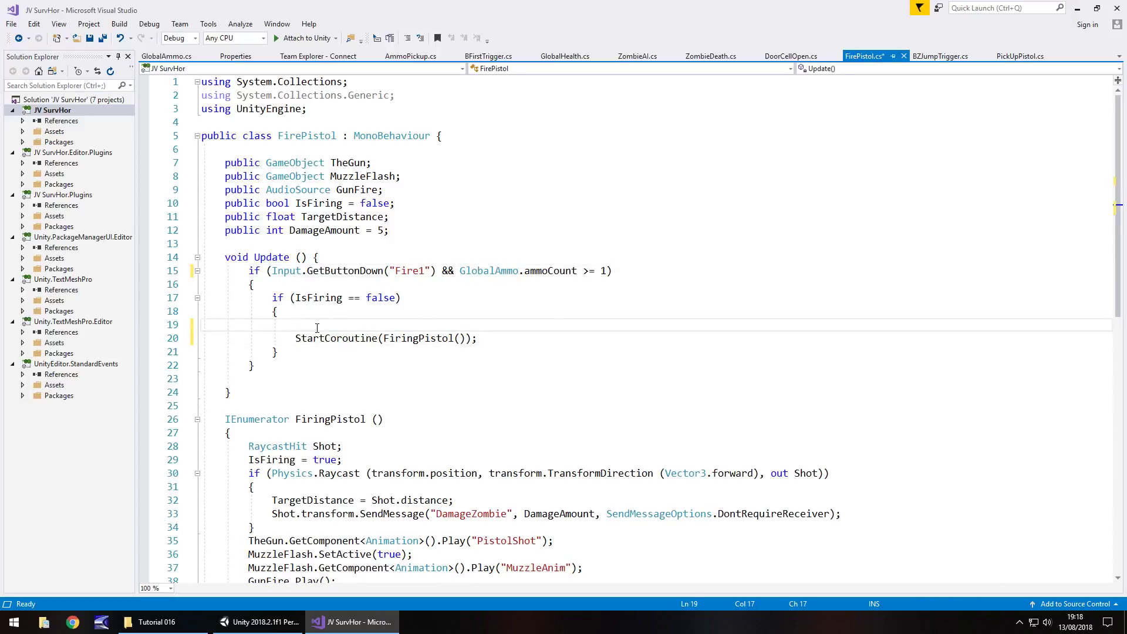
text(GlobalA)
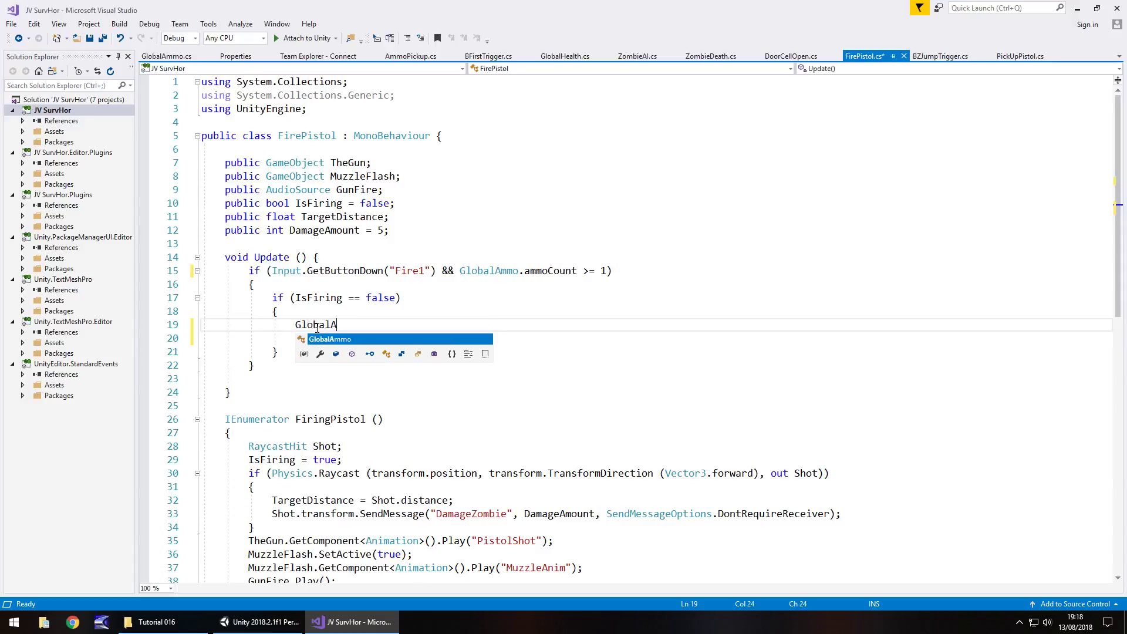
text(mmo.)
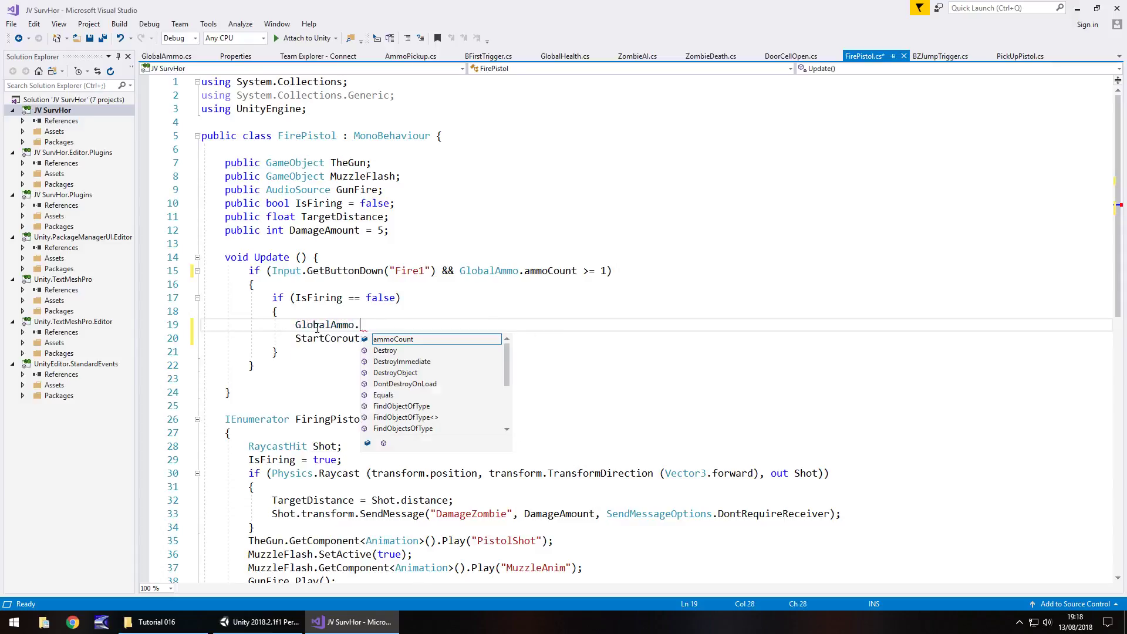
text(ammoCoun)
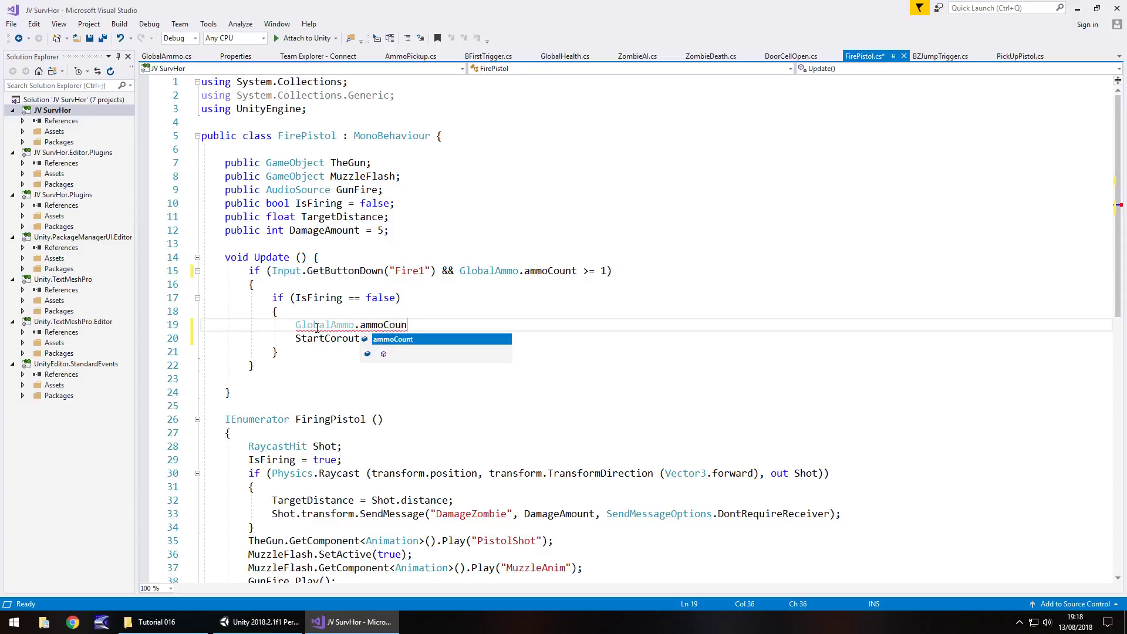
text(t -)
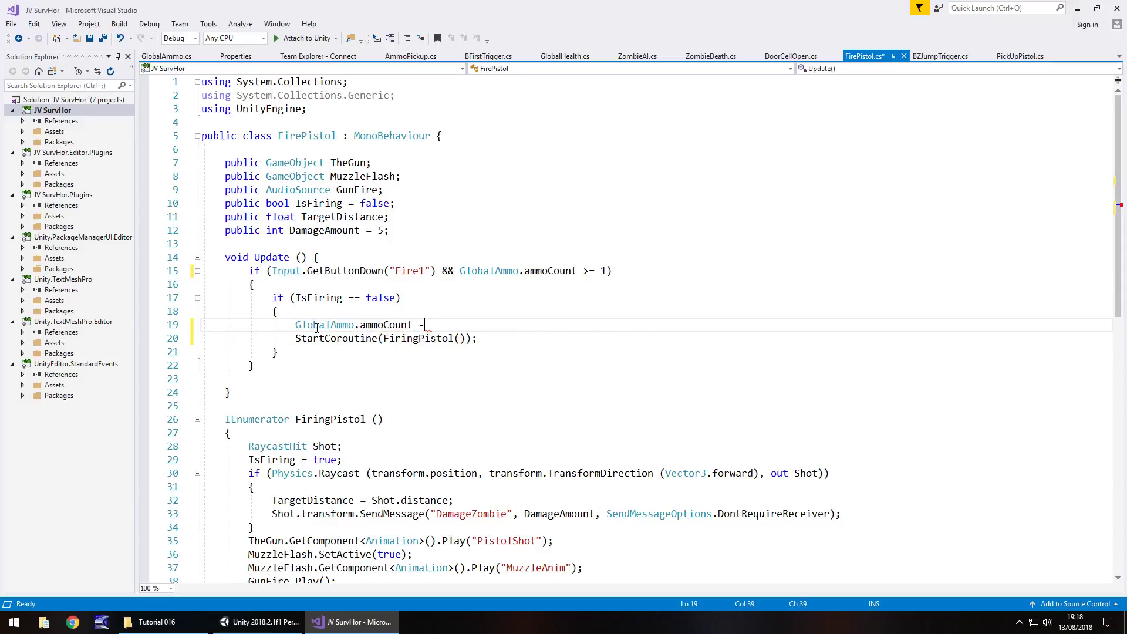
key(BackSpace)
text(= 1;)
key(ctrl+s)
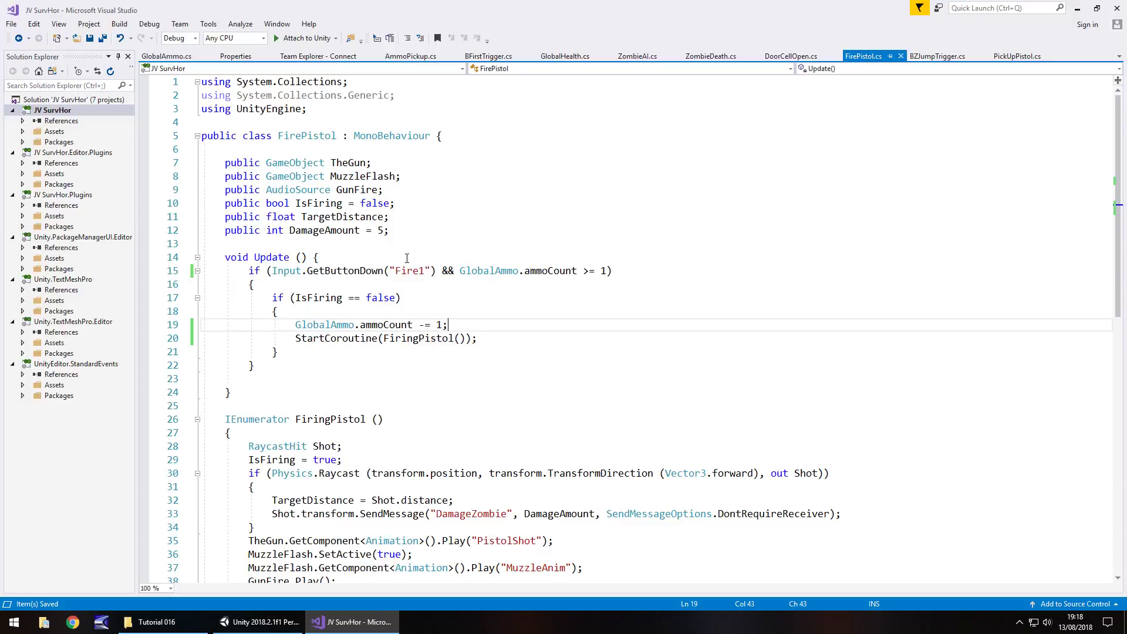
Back in Unity, clear the logged errors from the Console
click(259, 622)
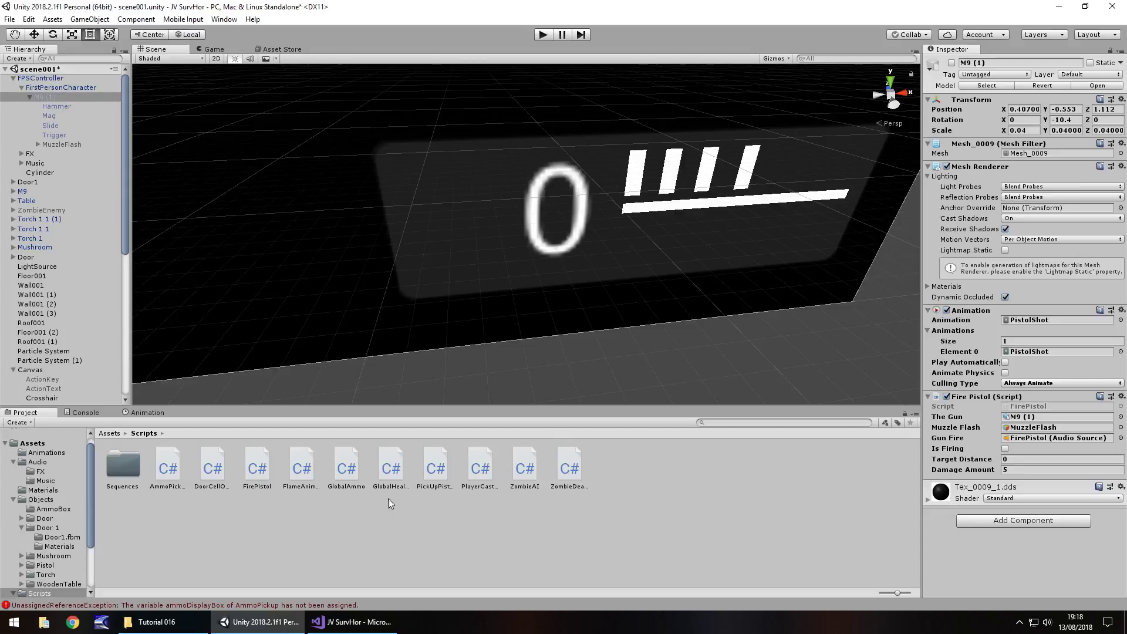
click(87, 412)
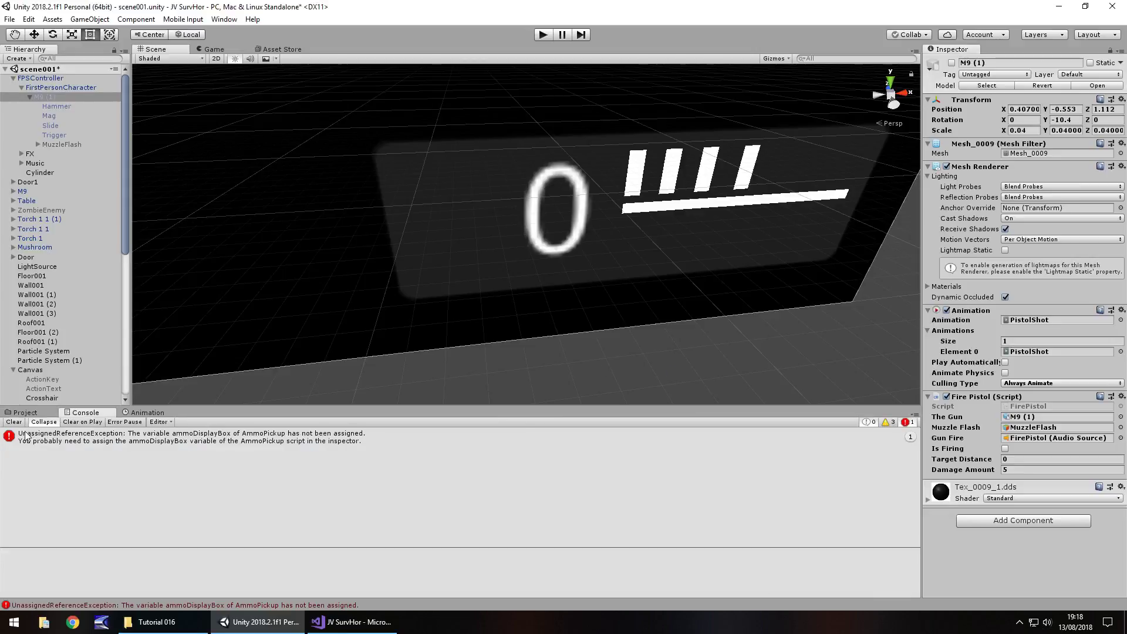
click(13, 423)
click(25, 412)
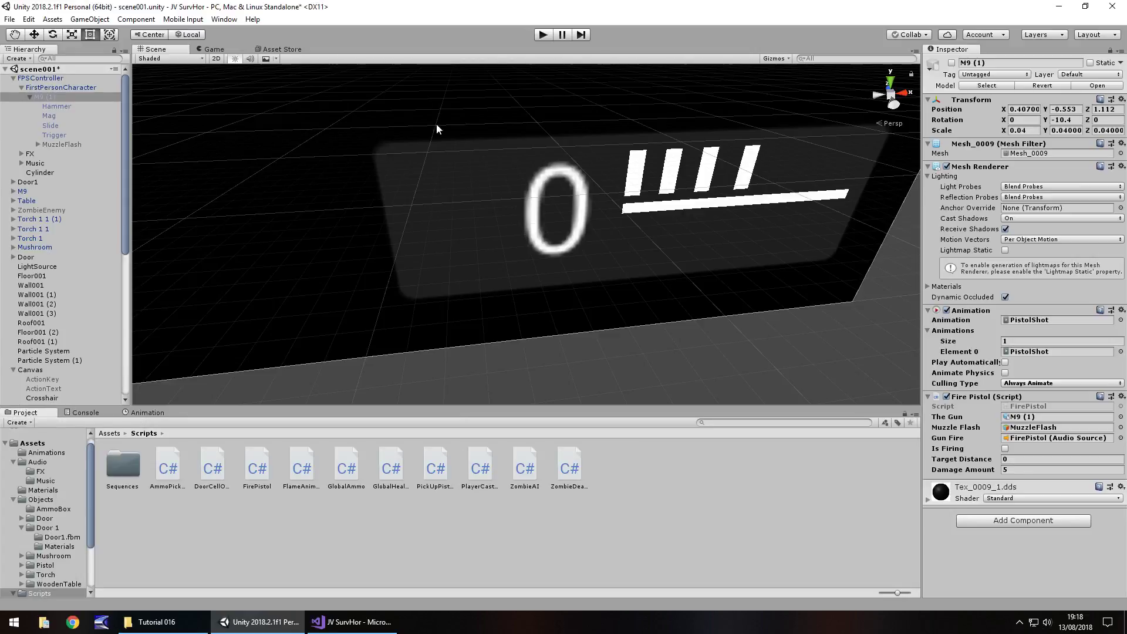
Start Play mode, walk through the door, pick up the pistol and reload it
click(544, 34)
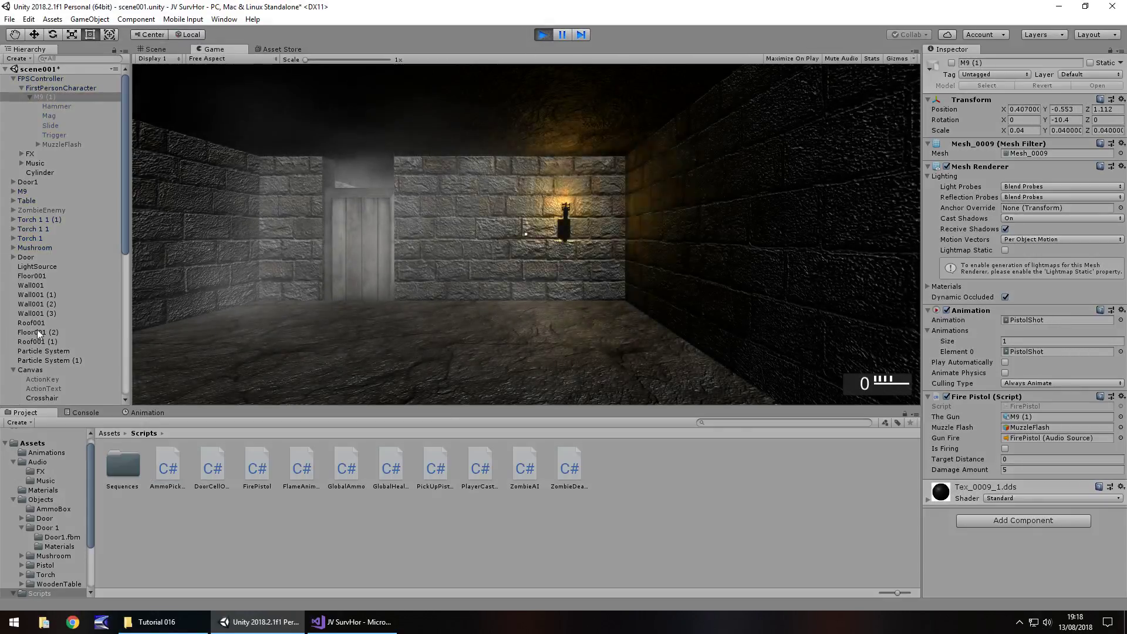
click(597, 269)
key(w)
key(w)
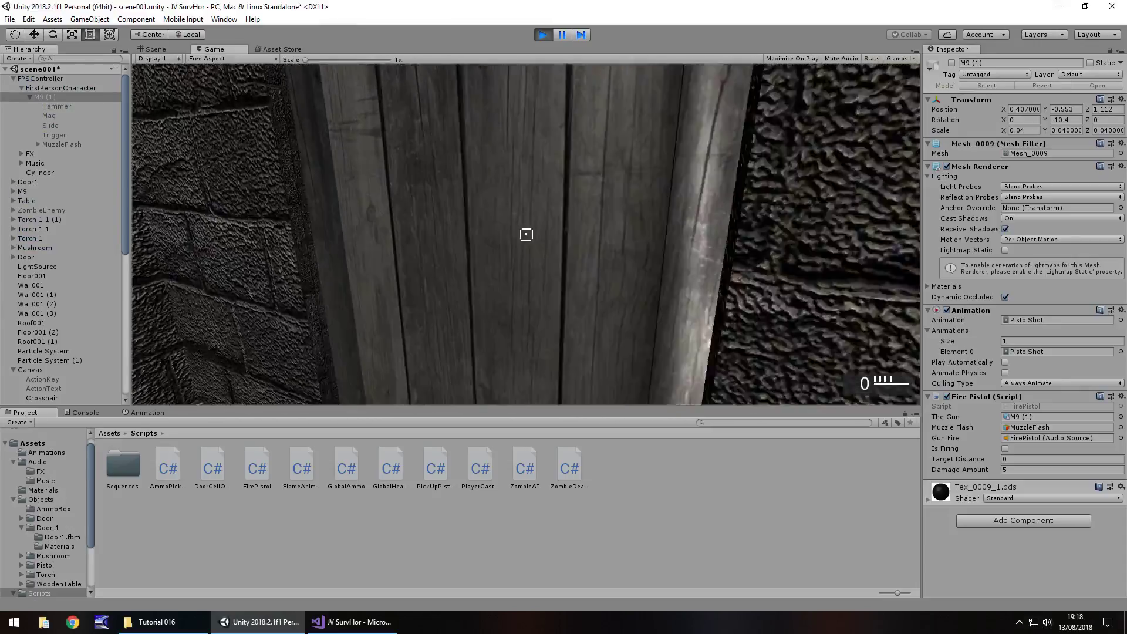
key(e)
key(w)
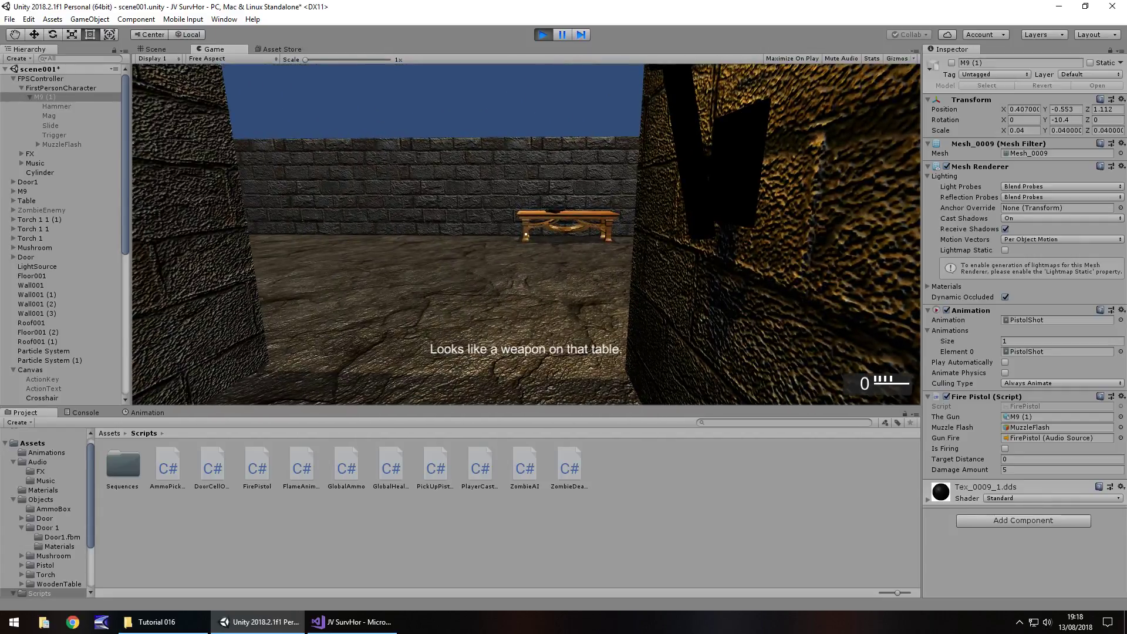
key(w)
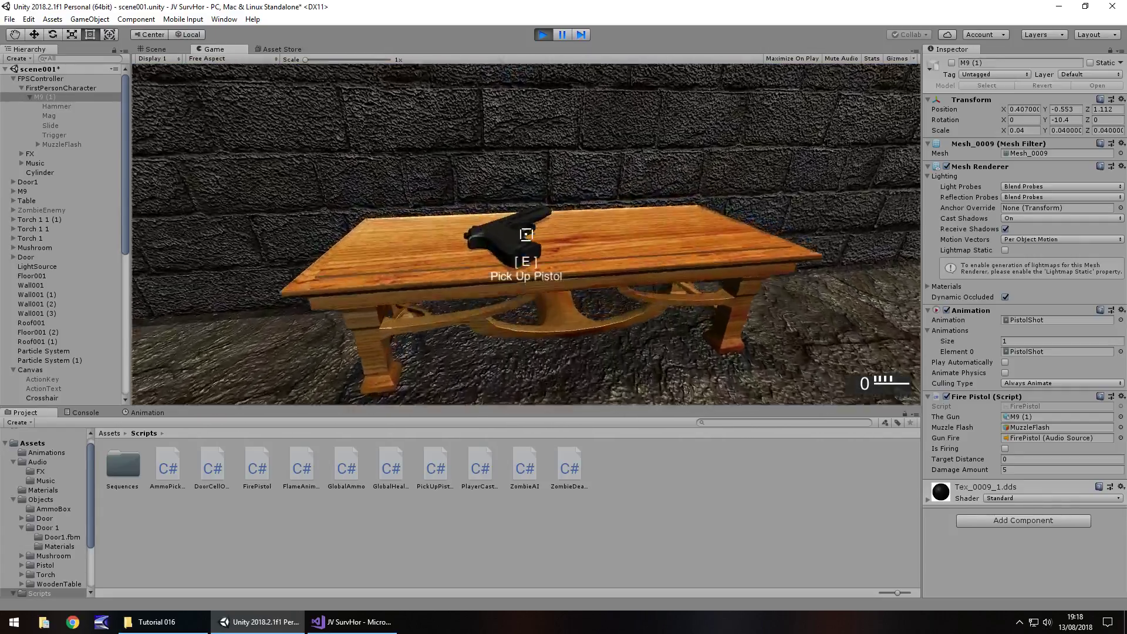
key(e)
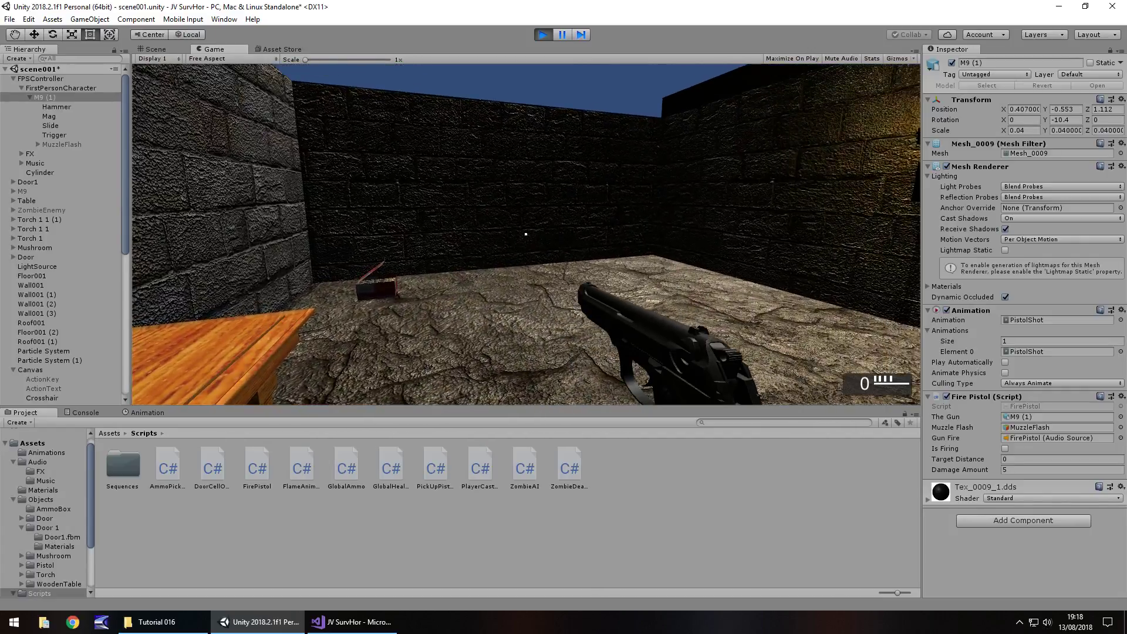
key(w)
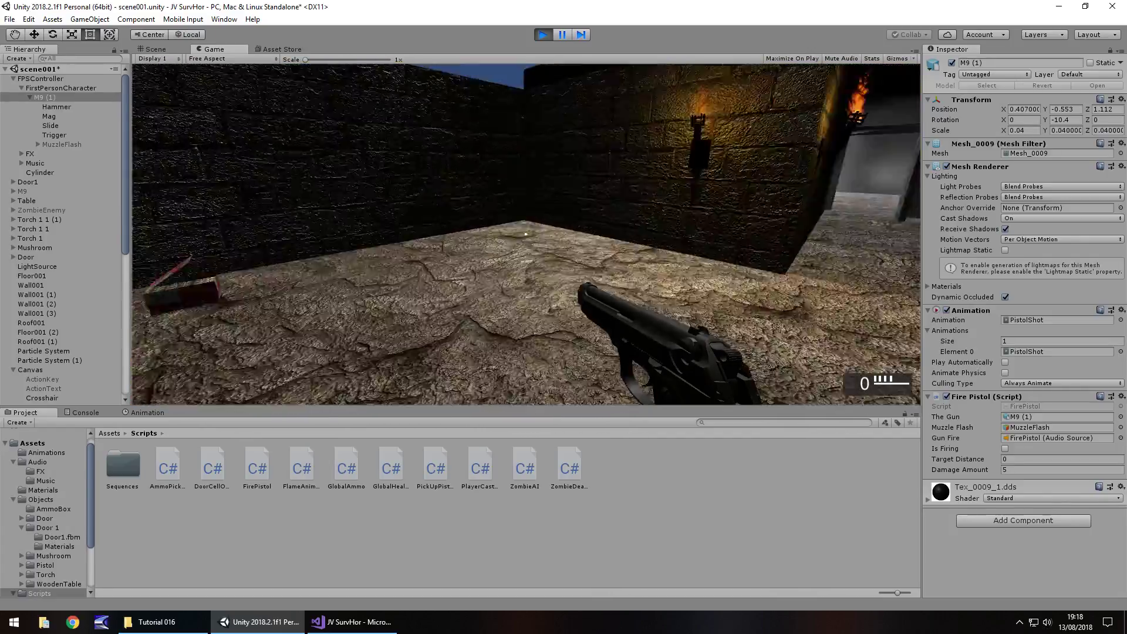
key(w)
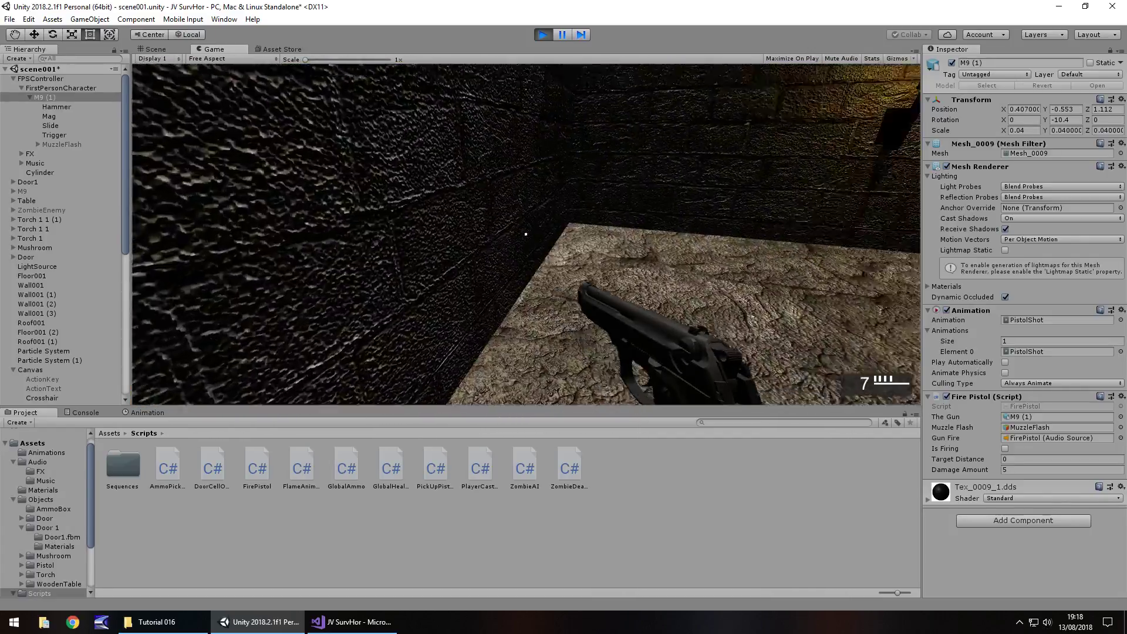
Fire test shots, open the next door and shoot the zombie until ammo reaches 0
click(525, 234)
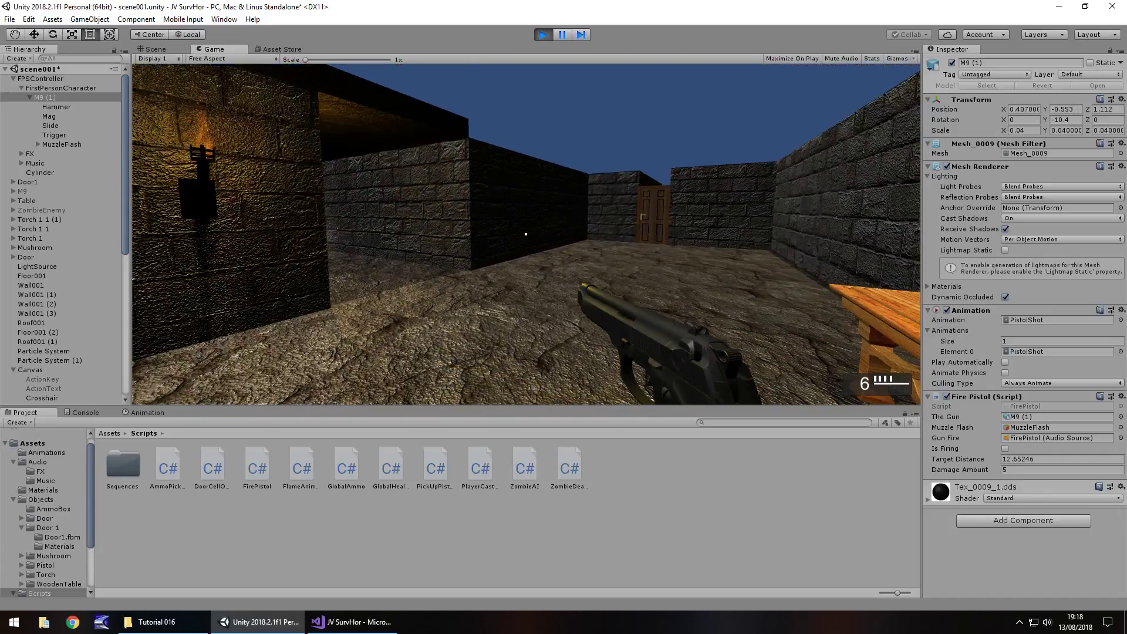
key(w)
click(525, 234)
key(w)
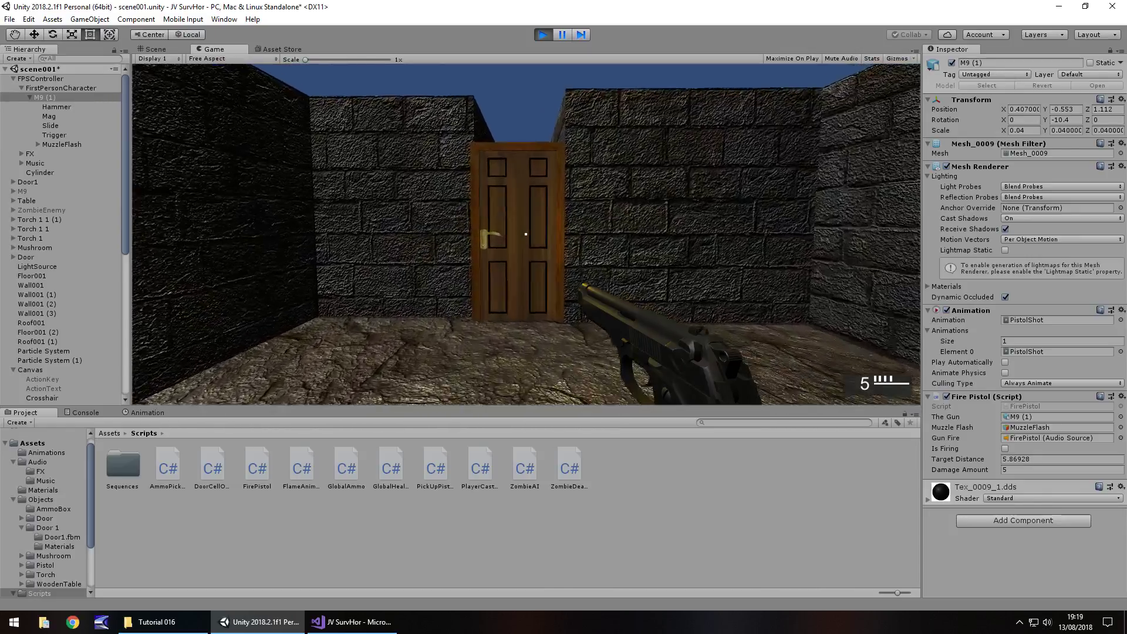
key(w)
key(e)
key(s)
click(525, 235)
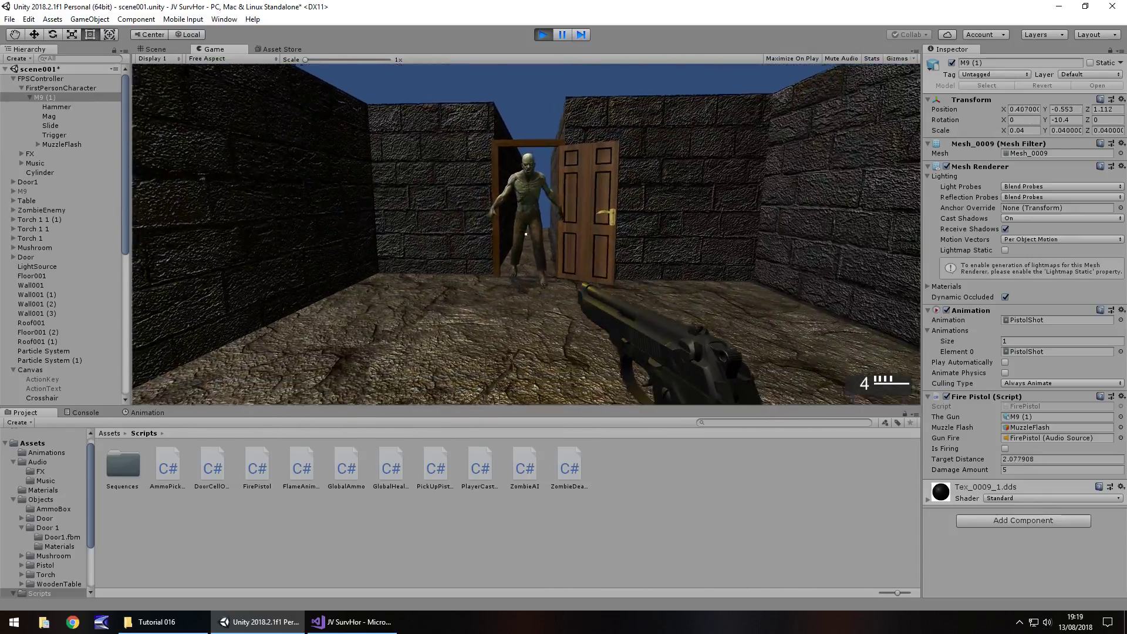
click(525, 234)
click(525, 234)
click(525, 234)
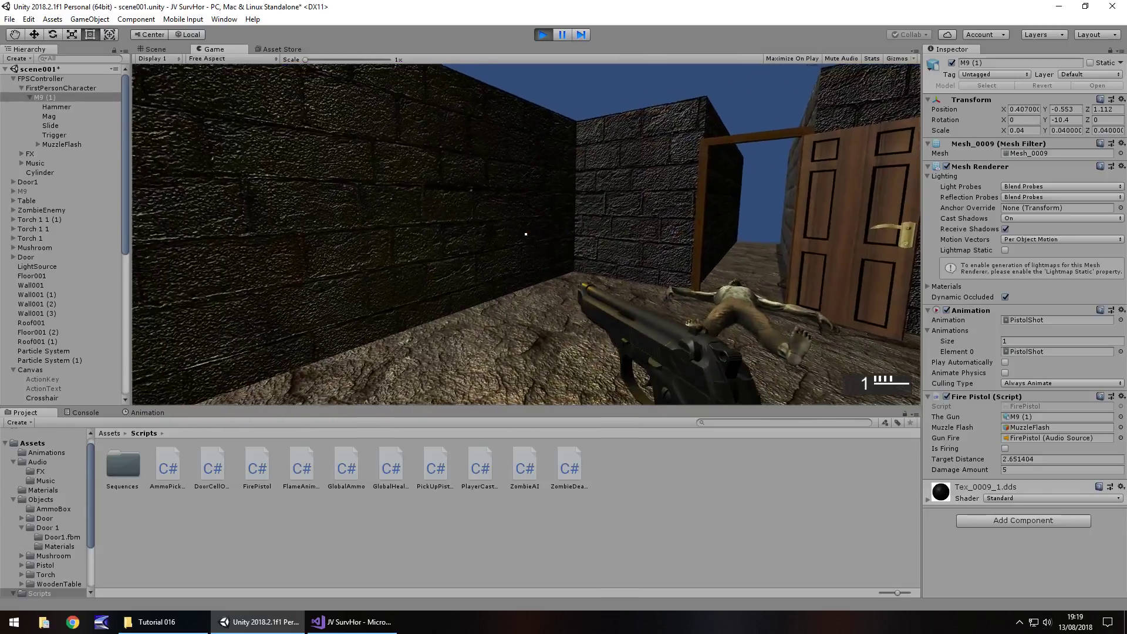
click(525, 235)
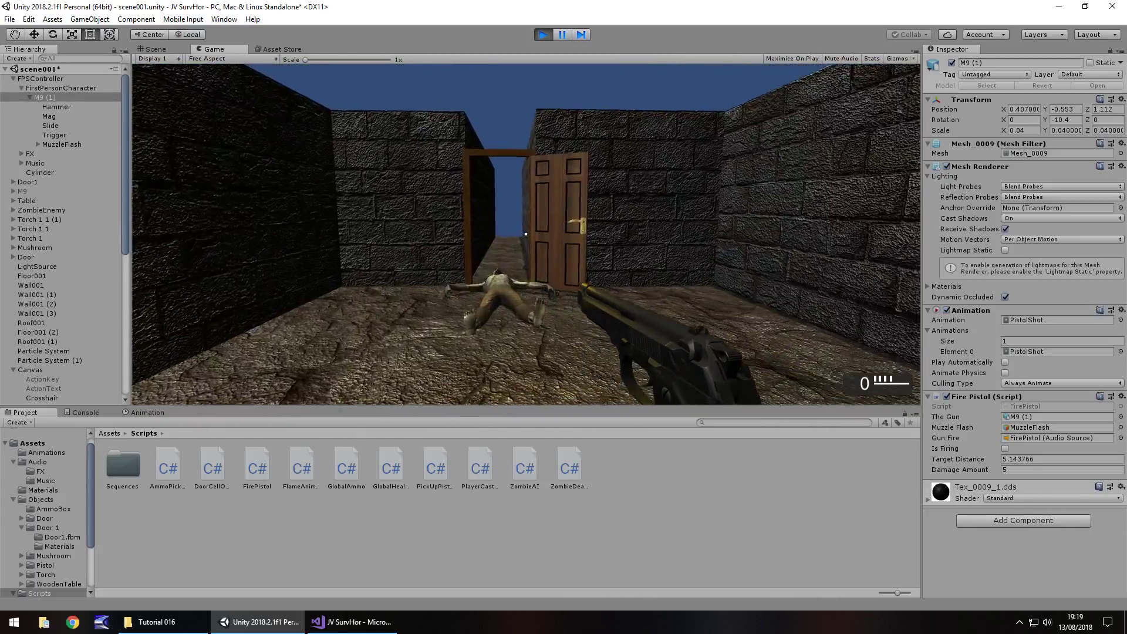
Stop the play test, frame FPSController and turn the Scene view toward the dark room's torch and light gizmos
key(ctrl+p)
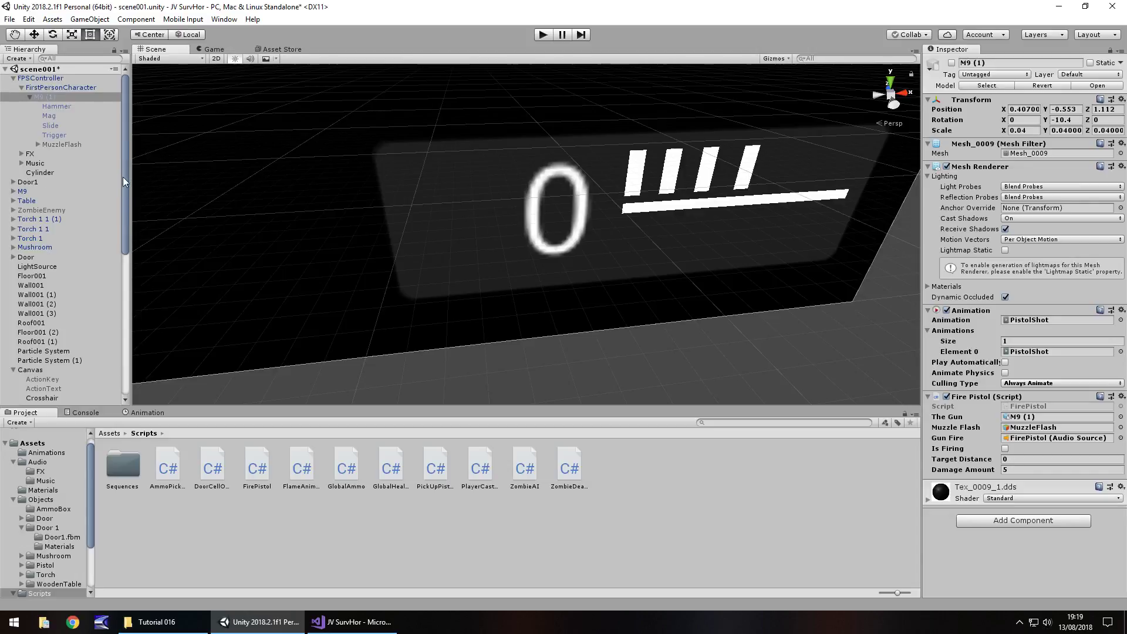
drag(123, 178, 140, 342)
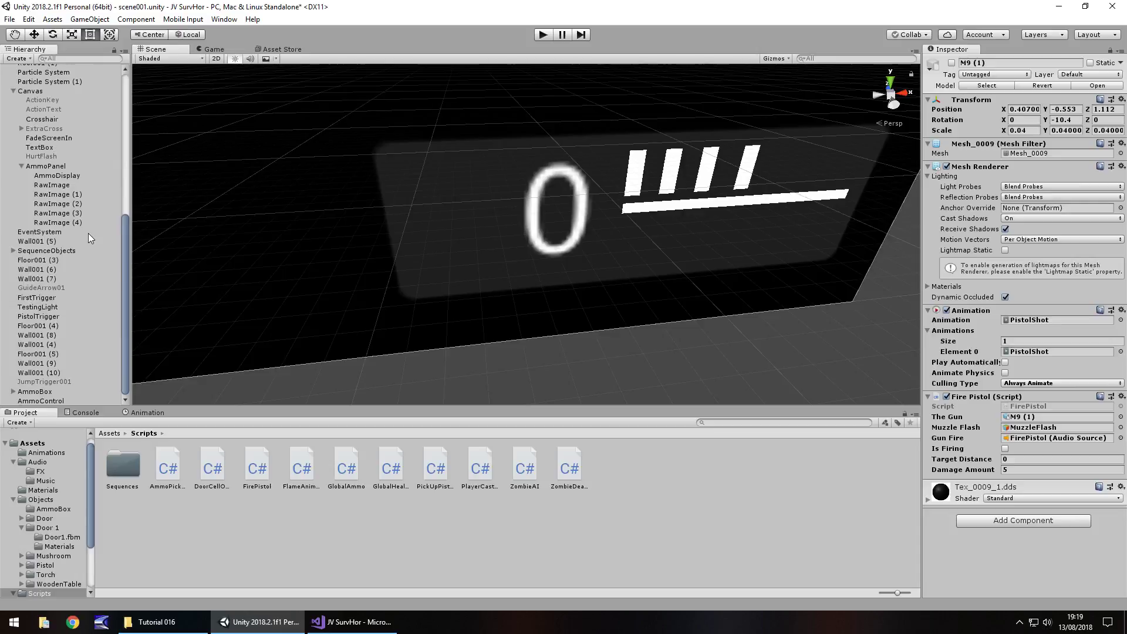
drag(125, 364, 111, 202)
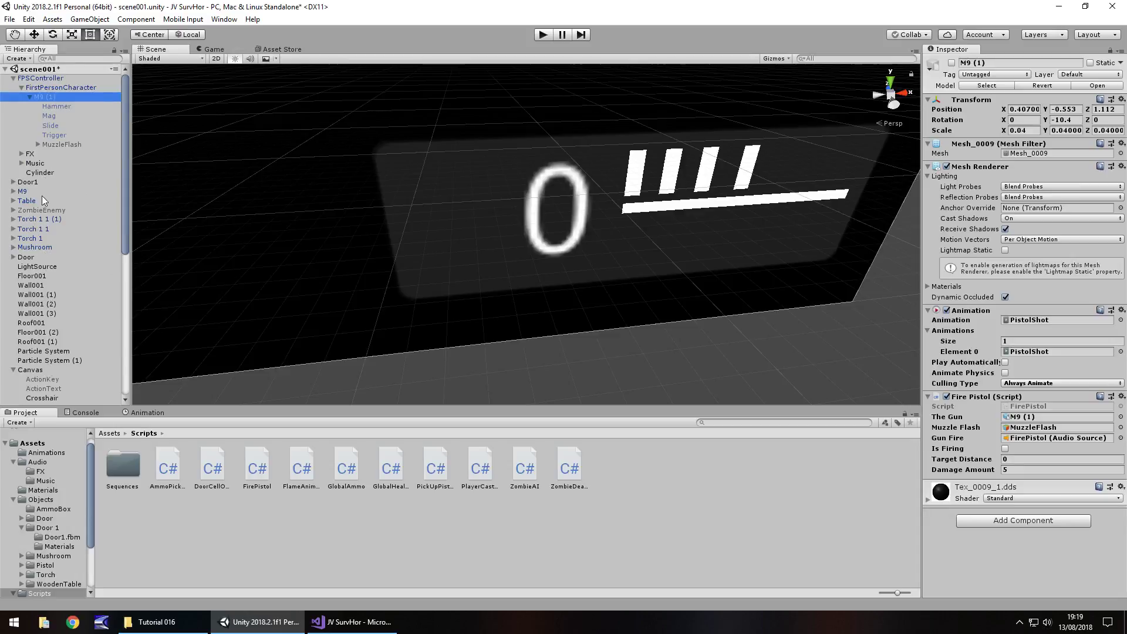
double_click(52, 78)
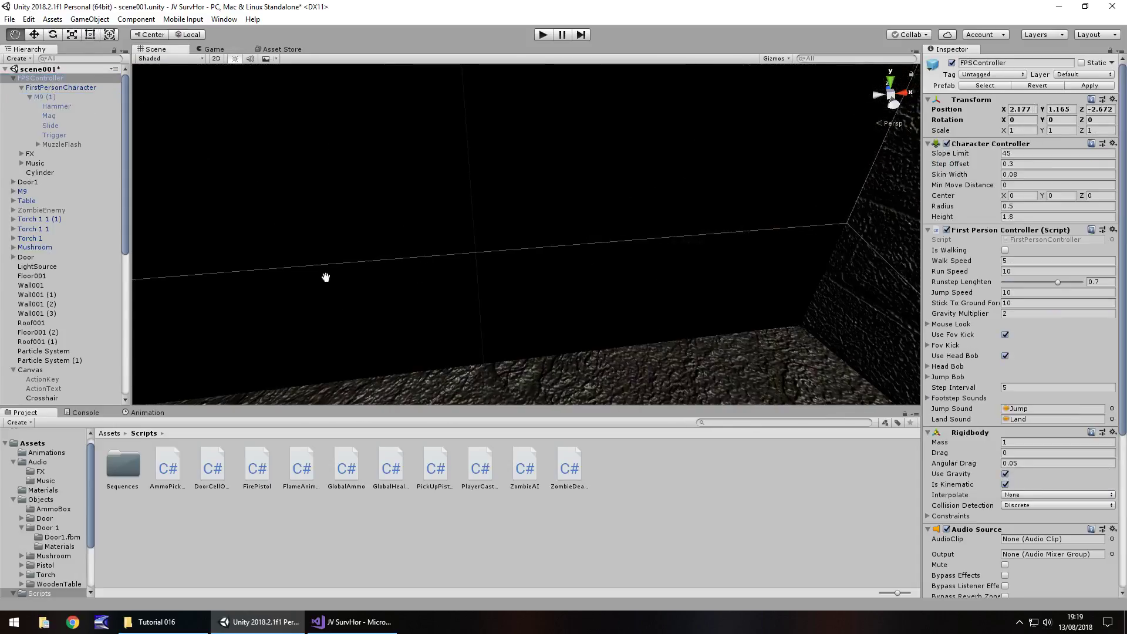
right_drag(395, 276, 70, 193)
scroll(2, 189, down, 7)
scroll(1, 189, down, 3)
right_drag(376, 211, 640, 170)
Add a Reflection Probe to the dark room and set its Type to Realtime
click(81, 23)
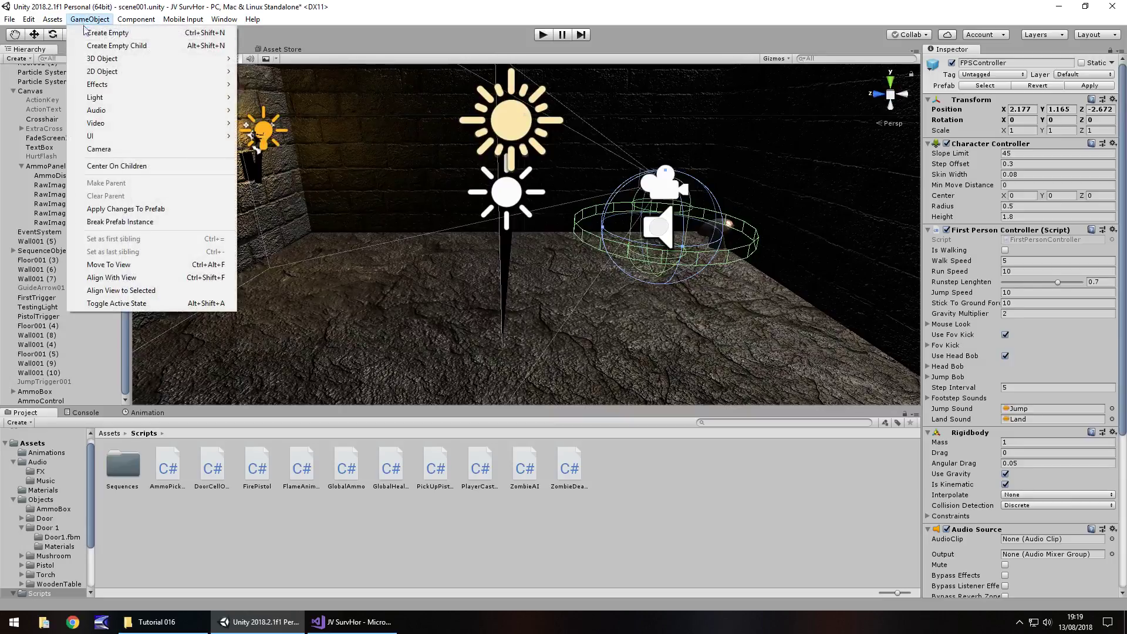
mouse_move(120, 100)
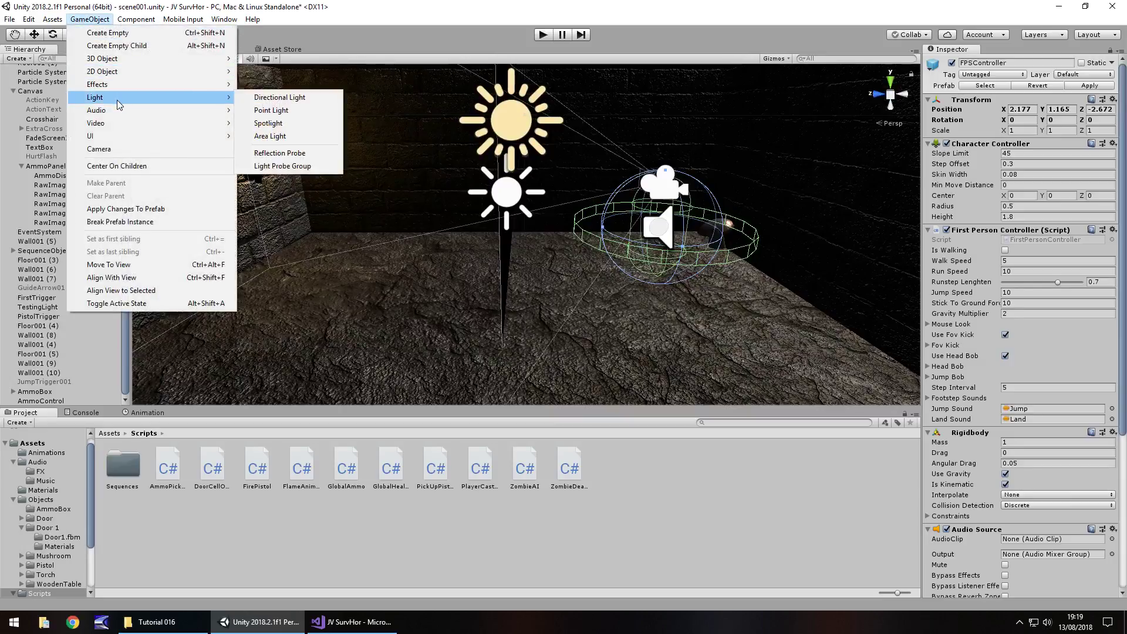
click(297, 154)
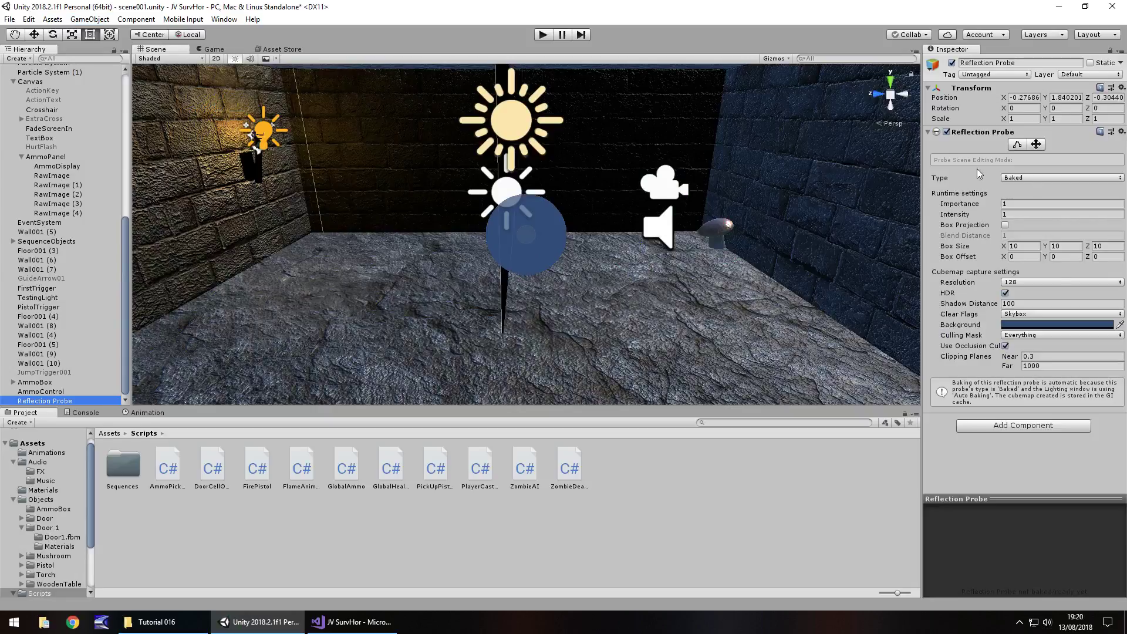
click(1039, 177)
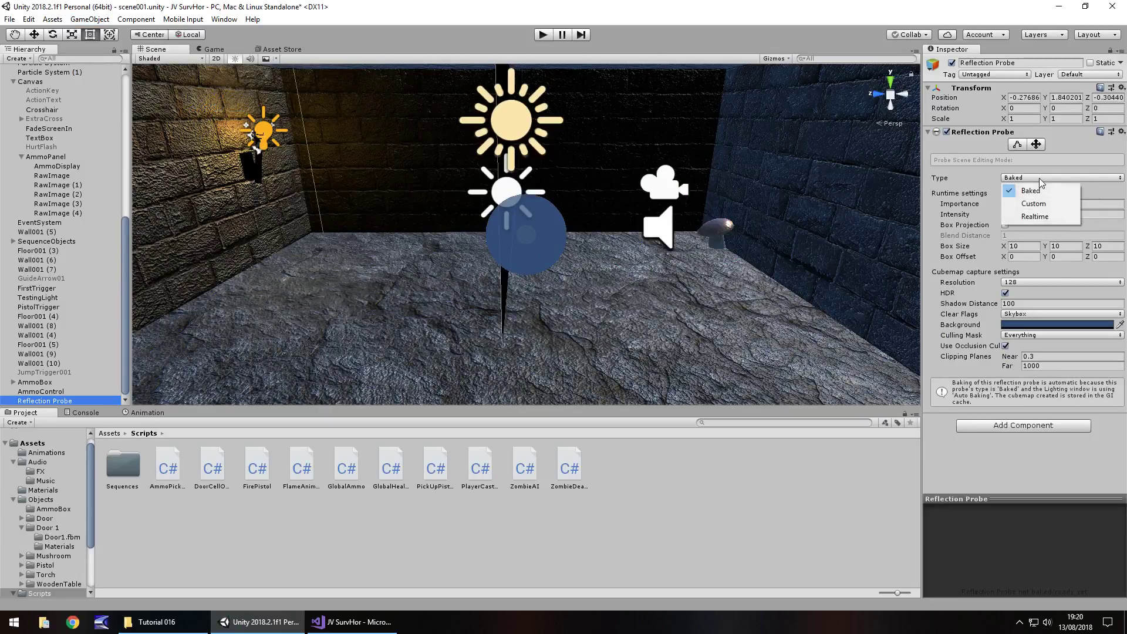
click(1036, 217)
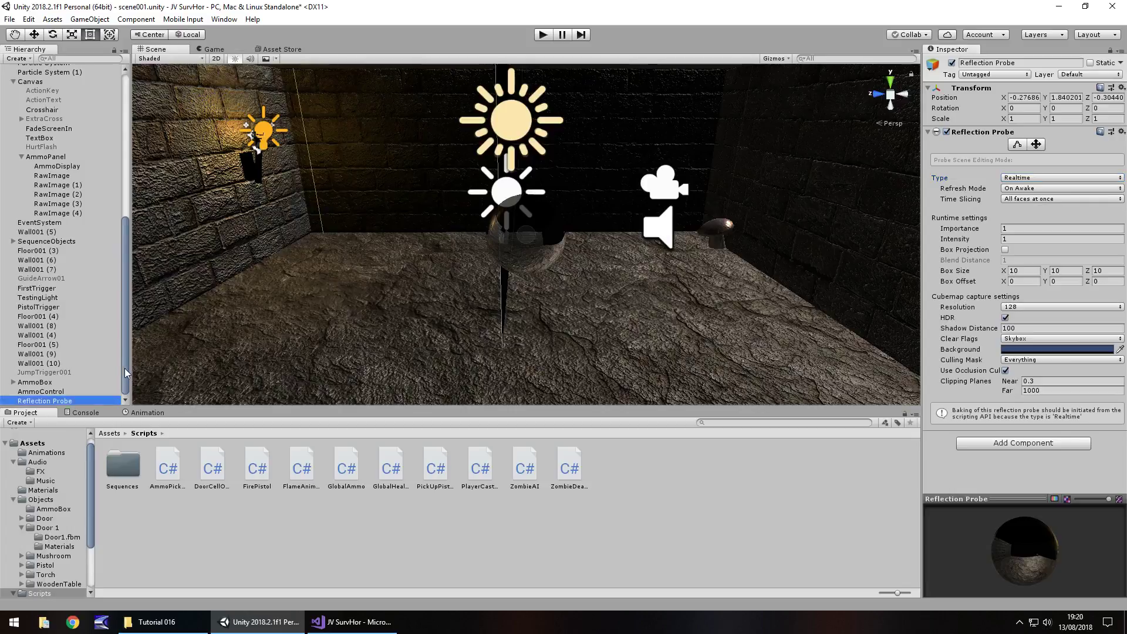
drag(125, 368, 125, 205)
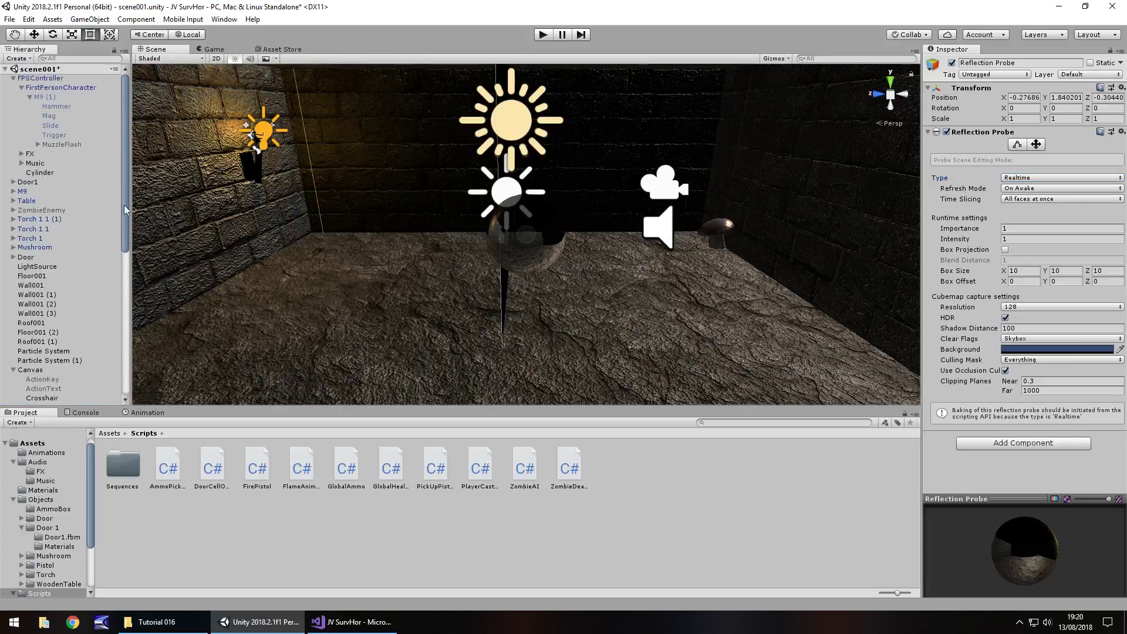
Disable the LightSource object and frame it in the Scene view
click(14, 78)
click(37, 172)
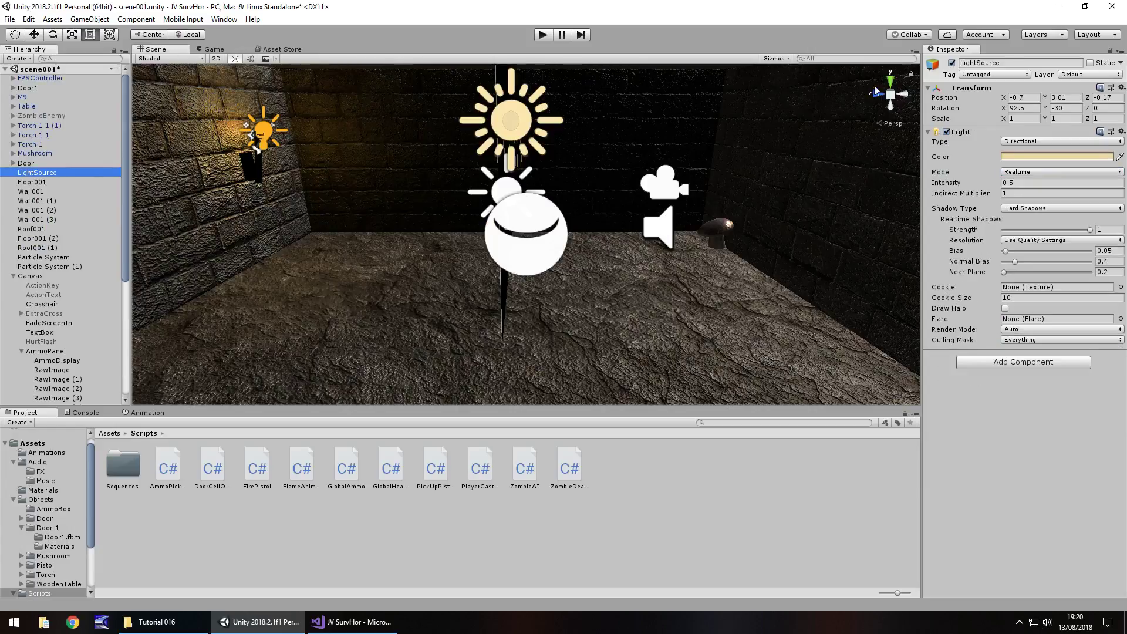
click(952, 62)
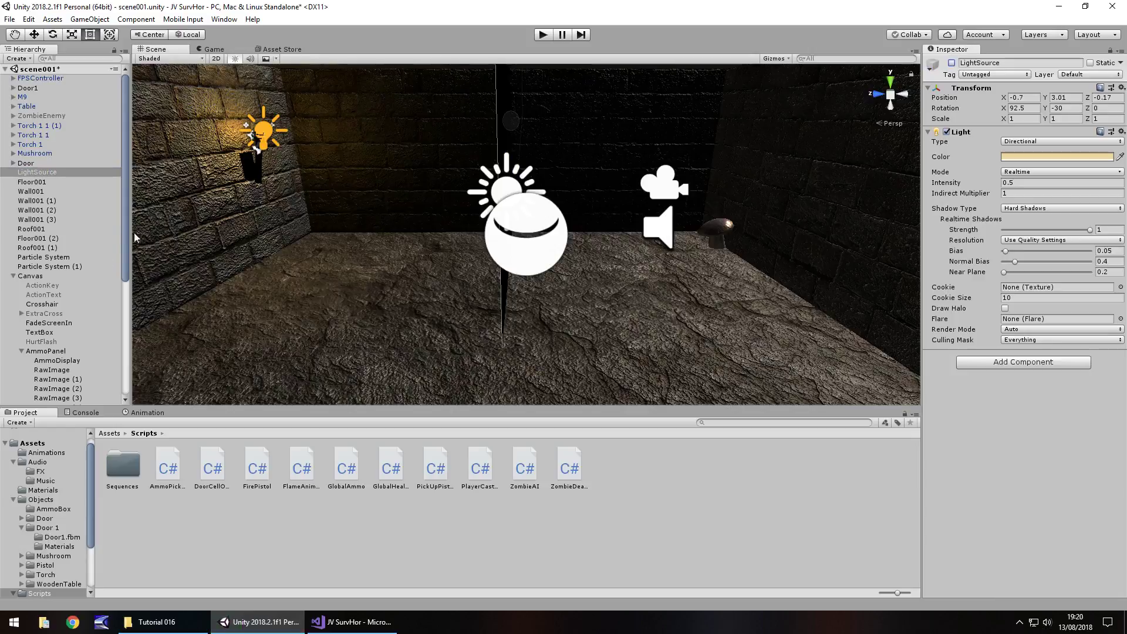
key(f)
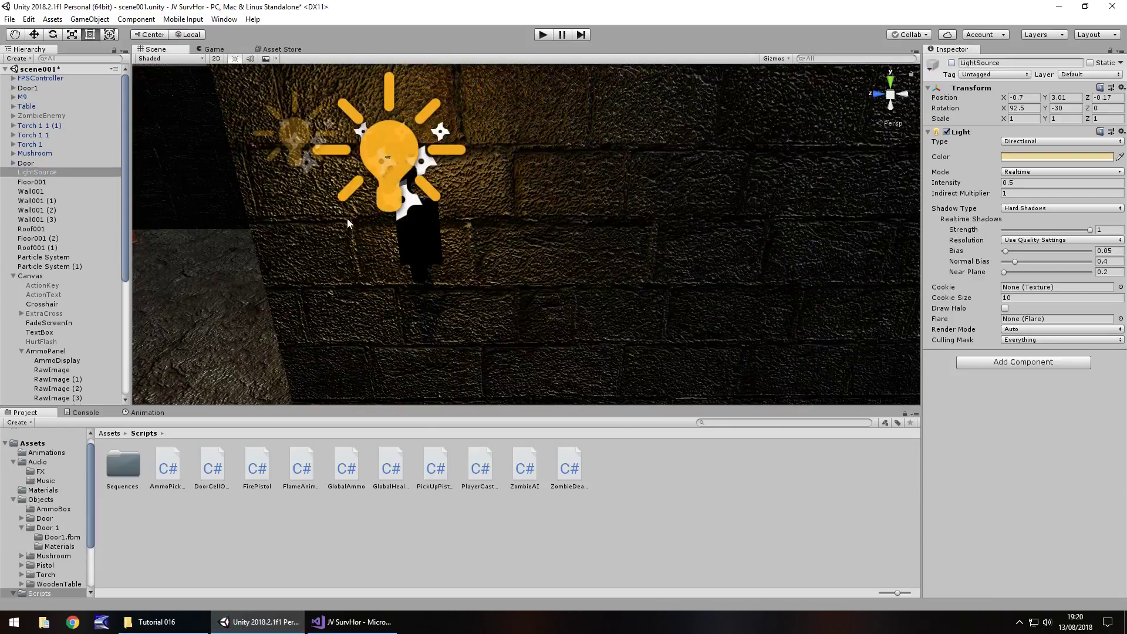
alt+drag(747, 254, 579, 223)
key(f)
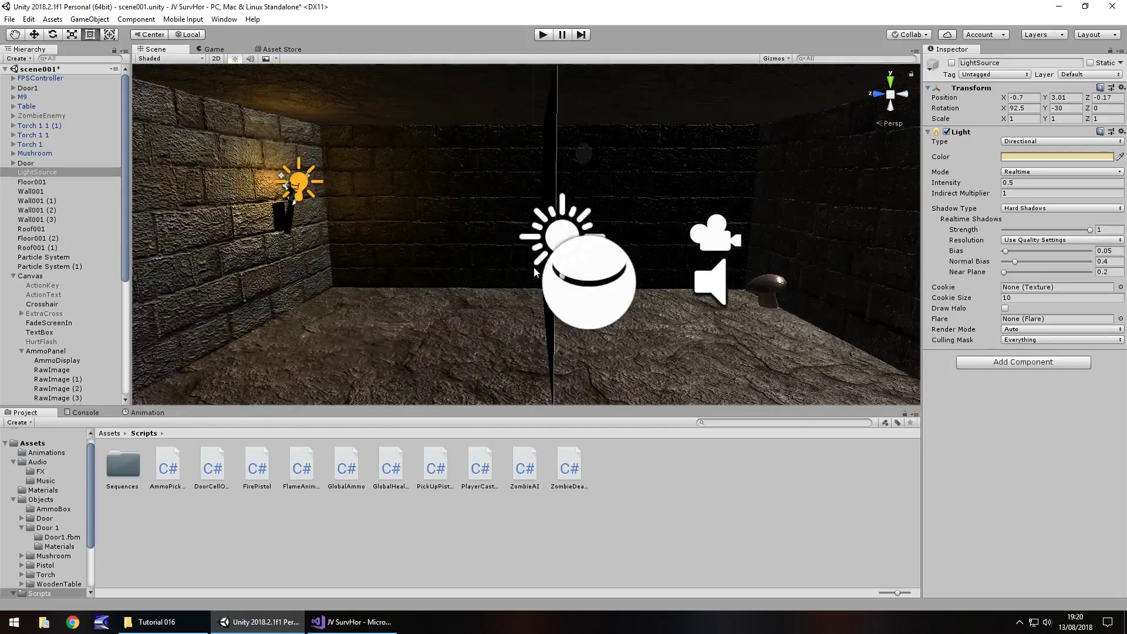
Find TestingLight with a 'light' Hierarchy search and disable it, darkening the room
click(79, 57)
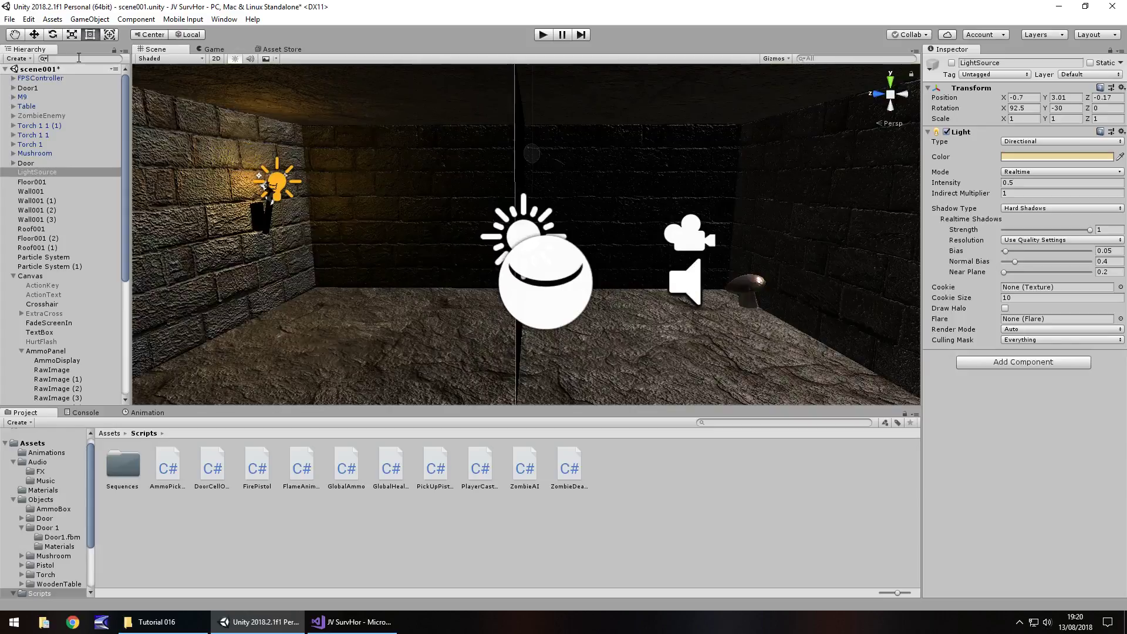
text(light)
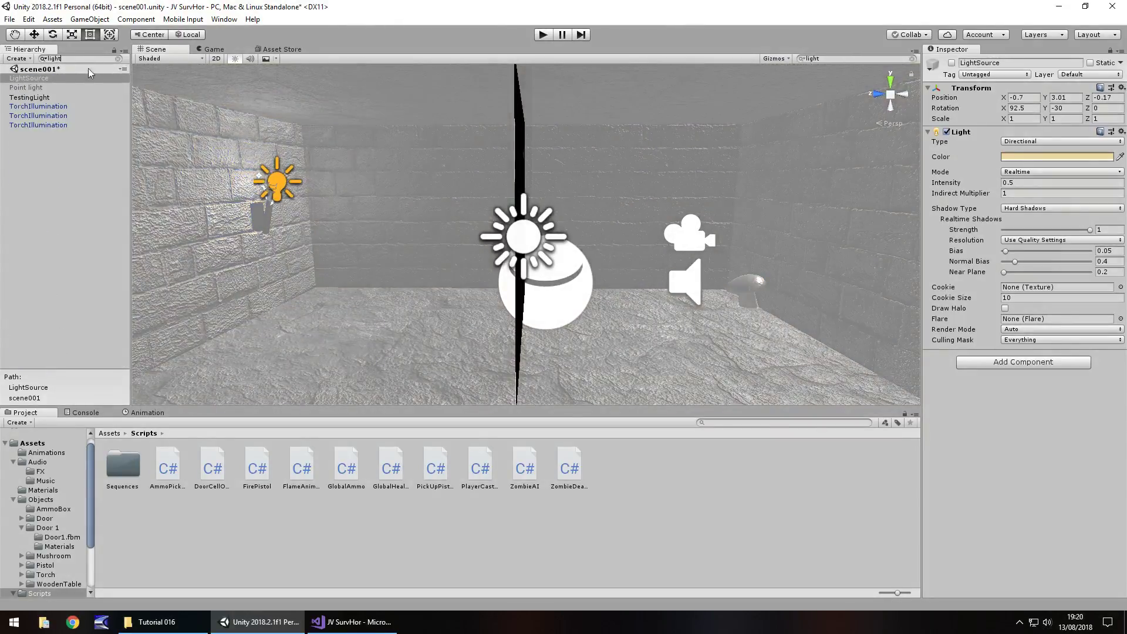
click(34, 98)
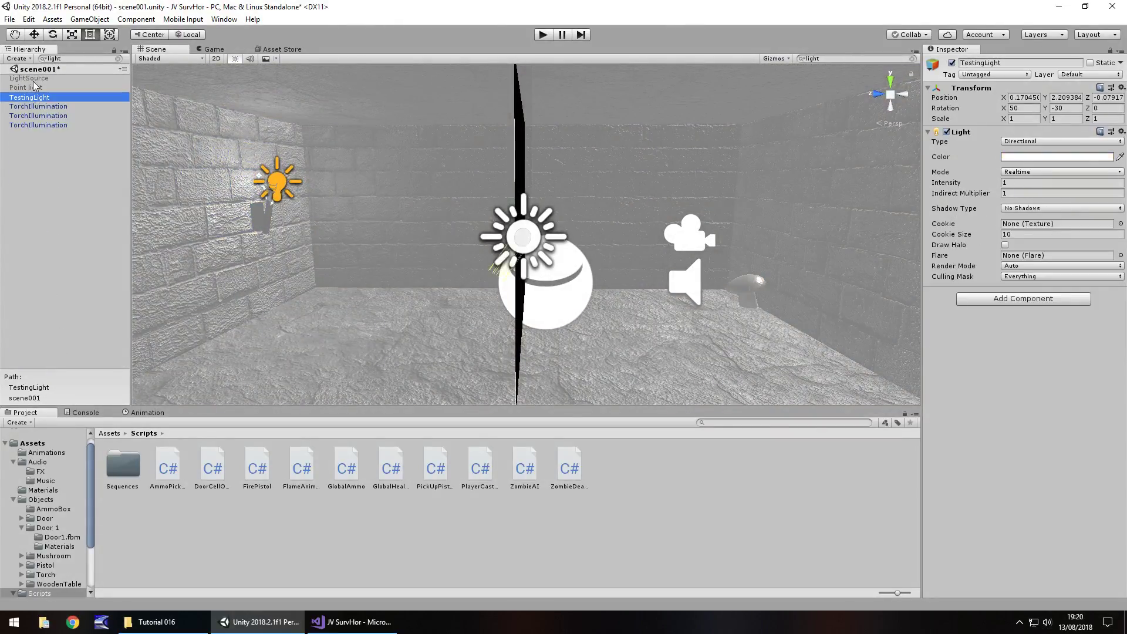
click(32, 80)
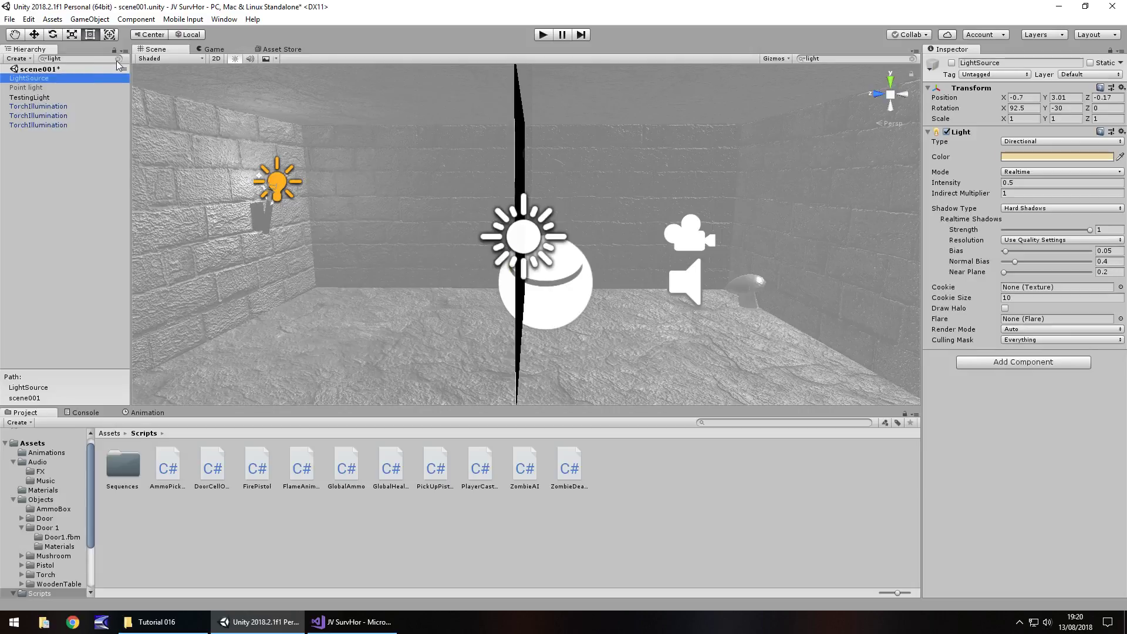
click(66, 98)
click(119, 60)
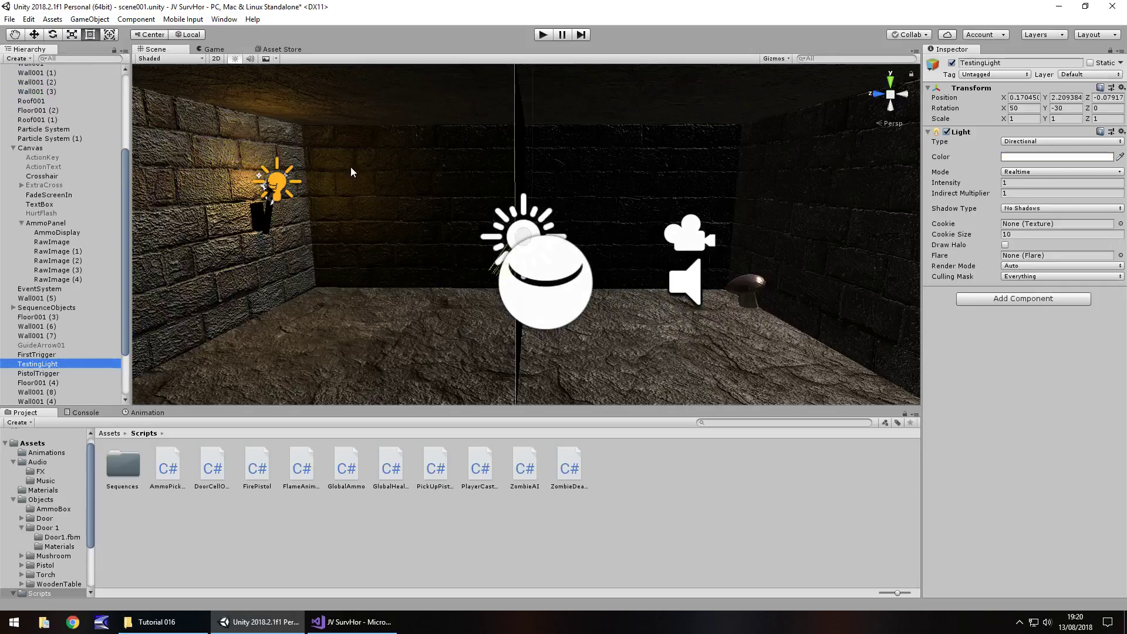
click(951, 63)
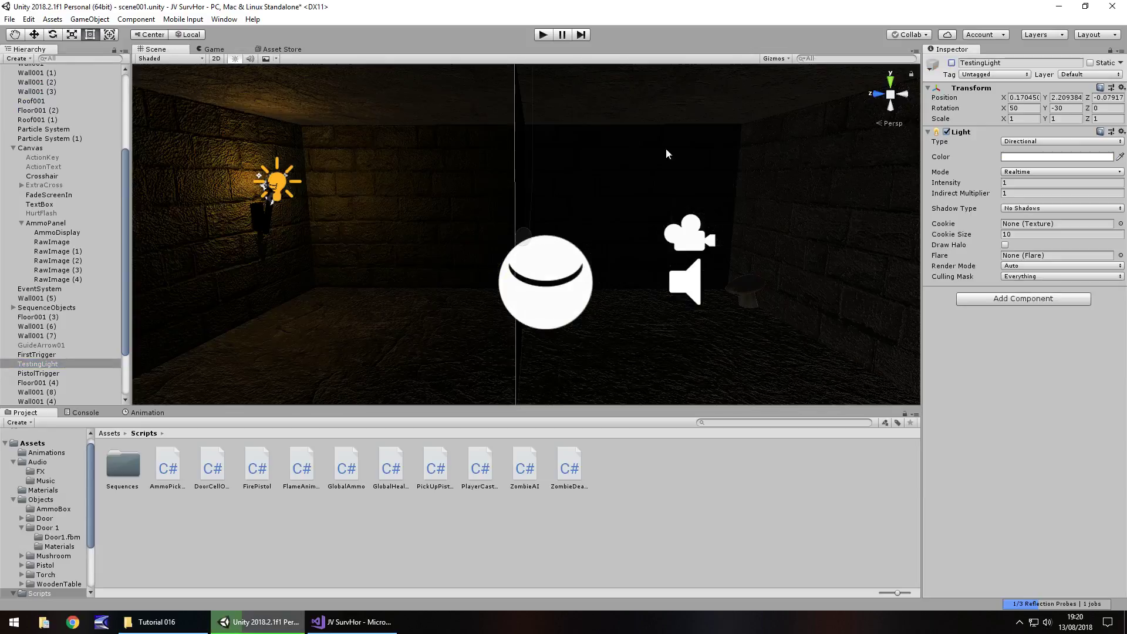
right_drag(608, 166, 601, 256)
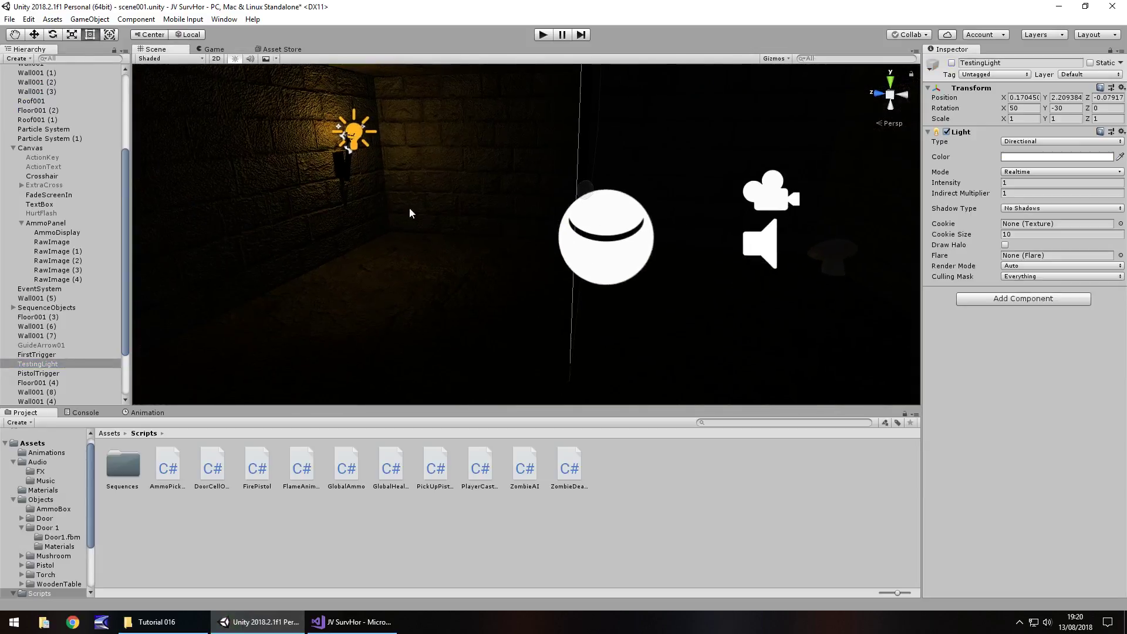
right_drag(410, 213, 340, 277)
scroll(91, 345, down, 3)
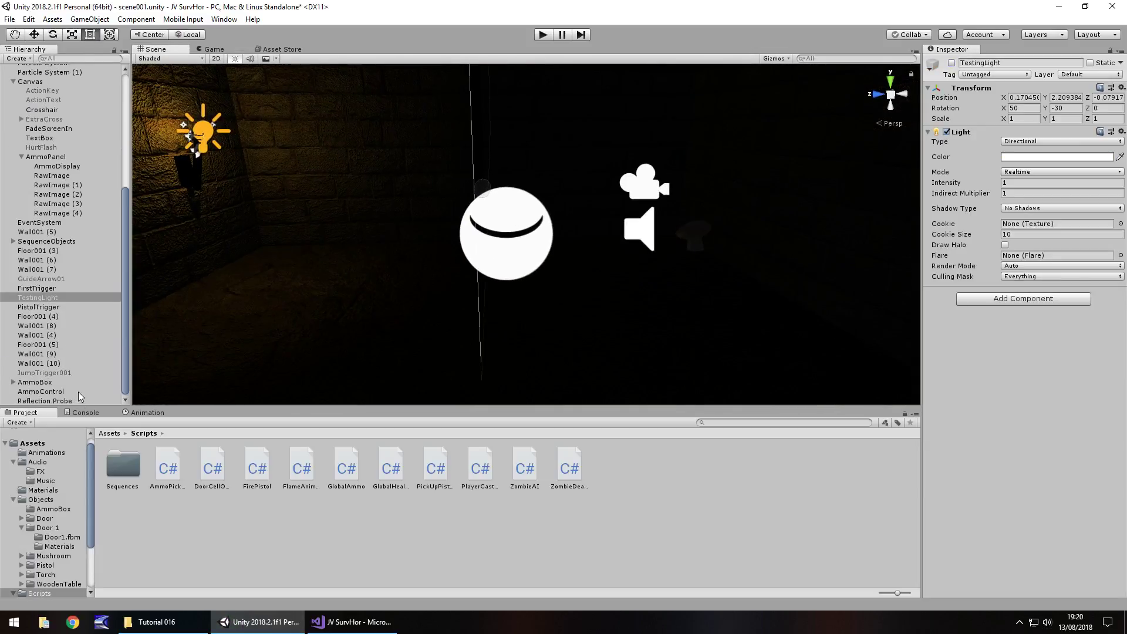
Raise the Reflection Probe's Intensity to 27.12
click(47, 401)
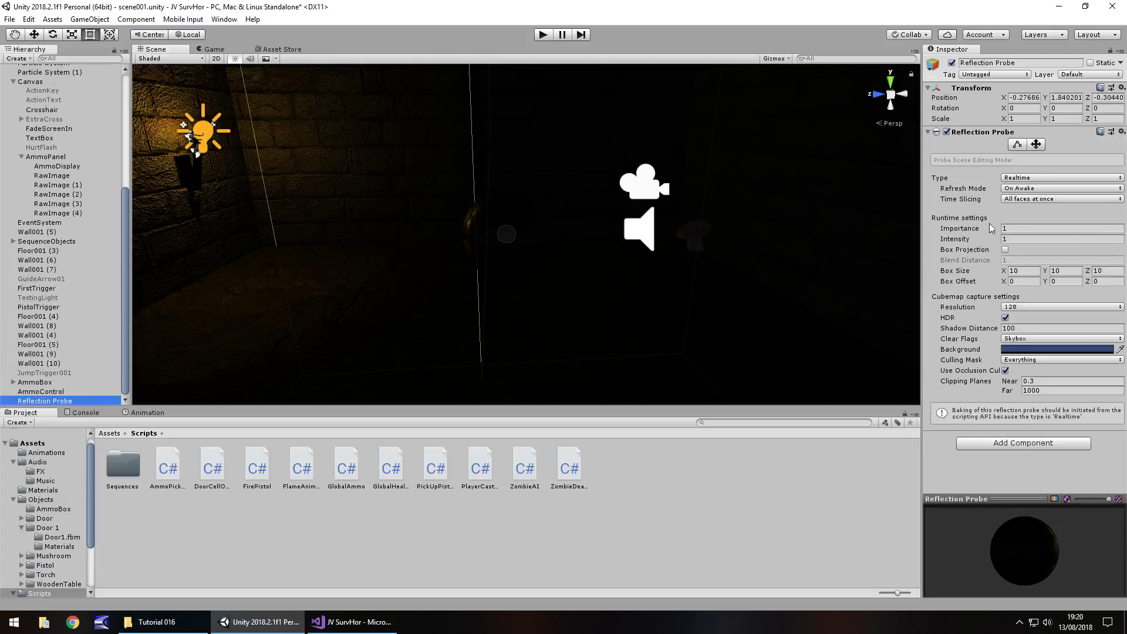
drag(980, 239, 353, 233)
right_drag(272, 248, 179, 252)
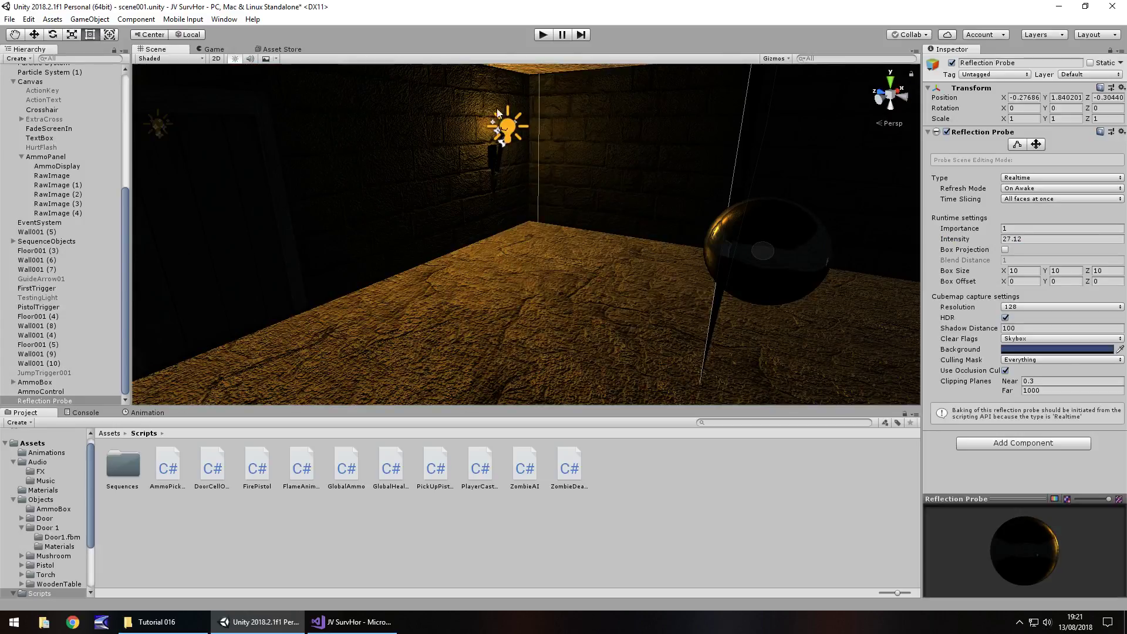
click(737, 230)
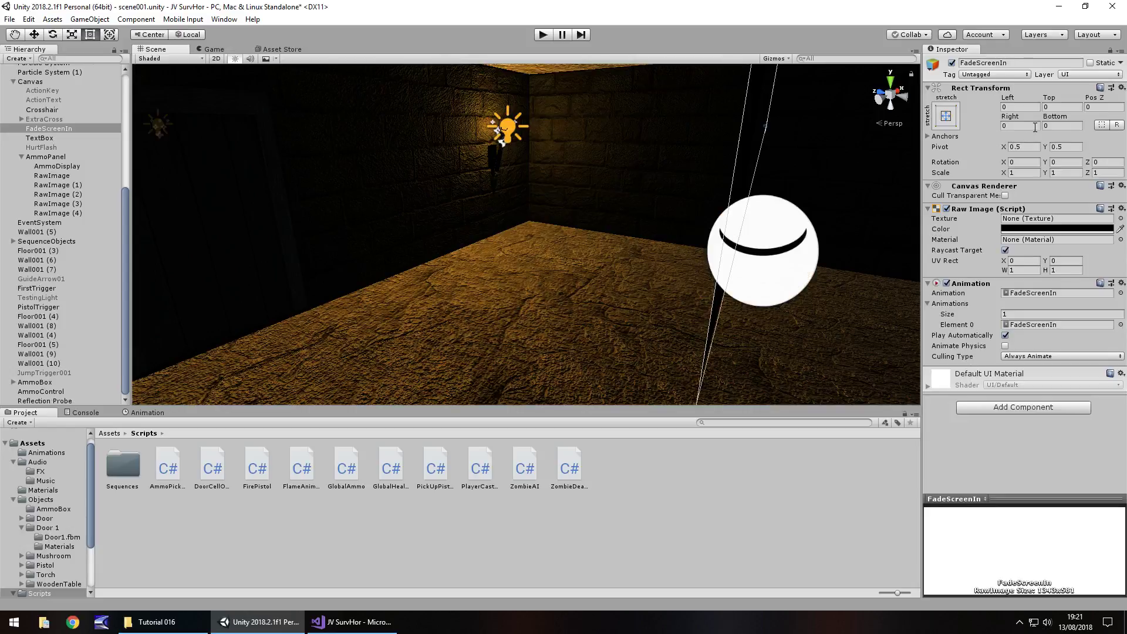
click(34, 401)
click(735, 230)
click(735, 230)
click(736, 231)
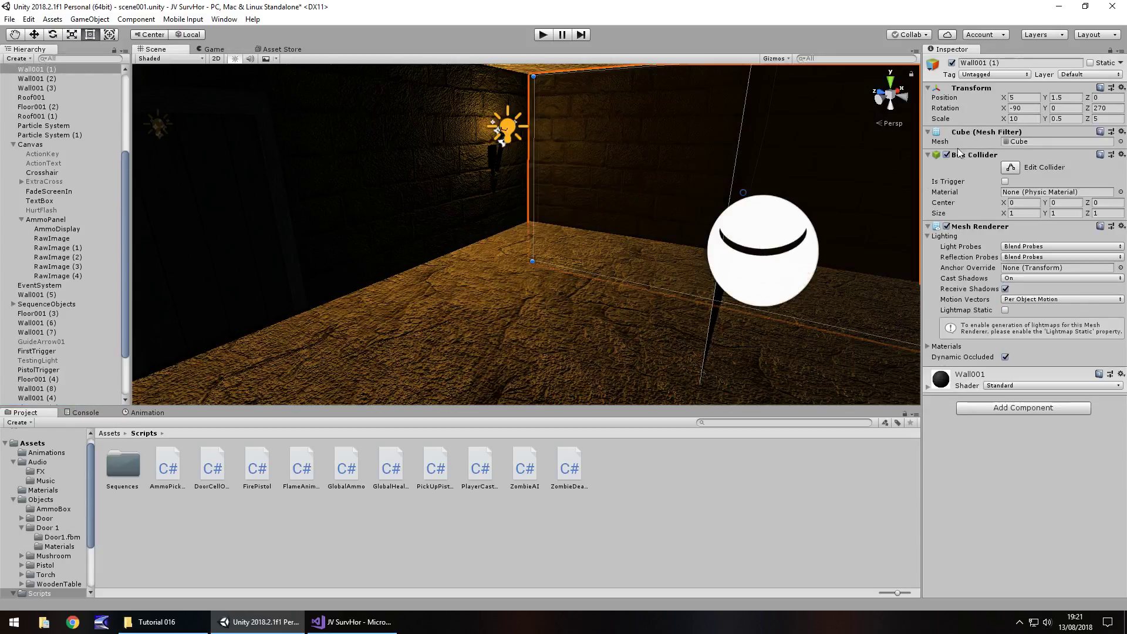
scroll(47, 388, down, 3)
Set the probe's Rotation X to 9.59, enable Box Projection, and set Importance to 1
click(47, 401)
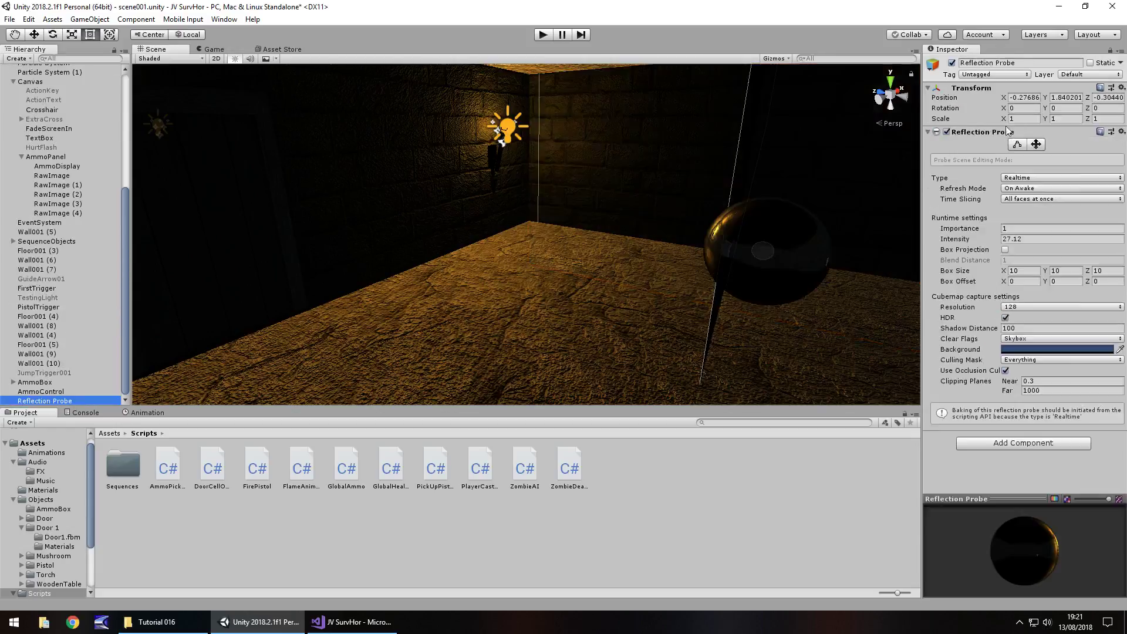
click(1010, 108)
text(9.59)
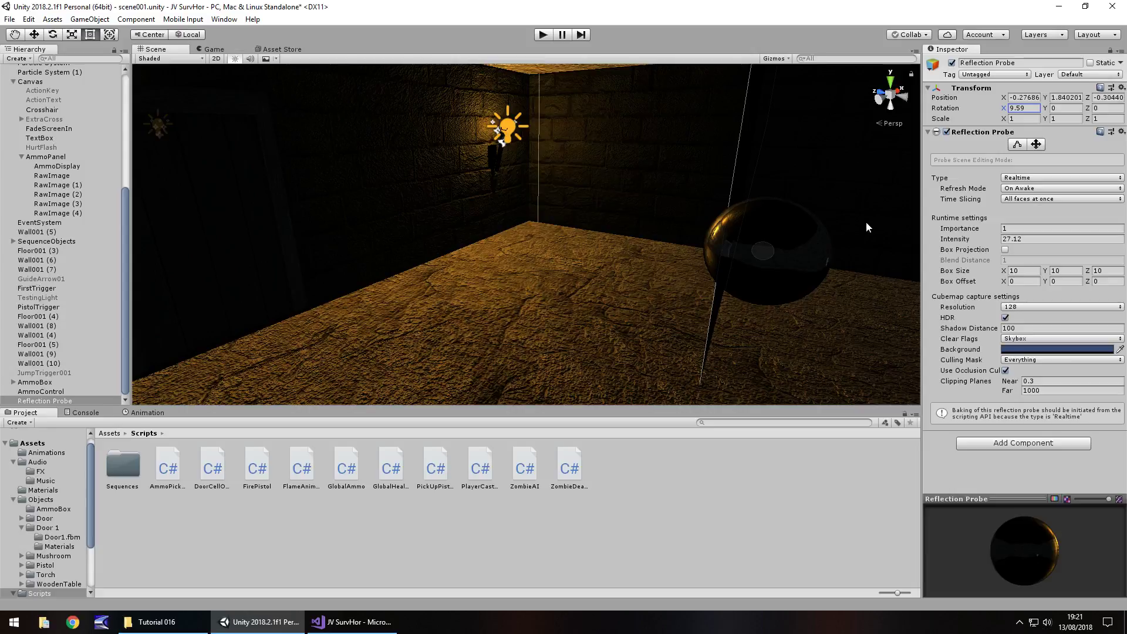
click(1005, 250)
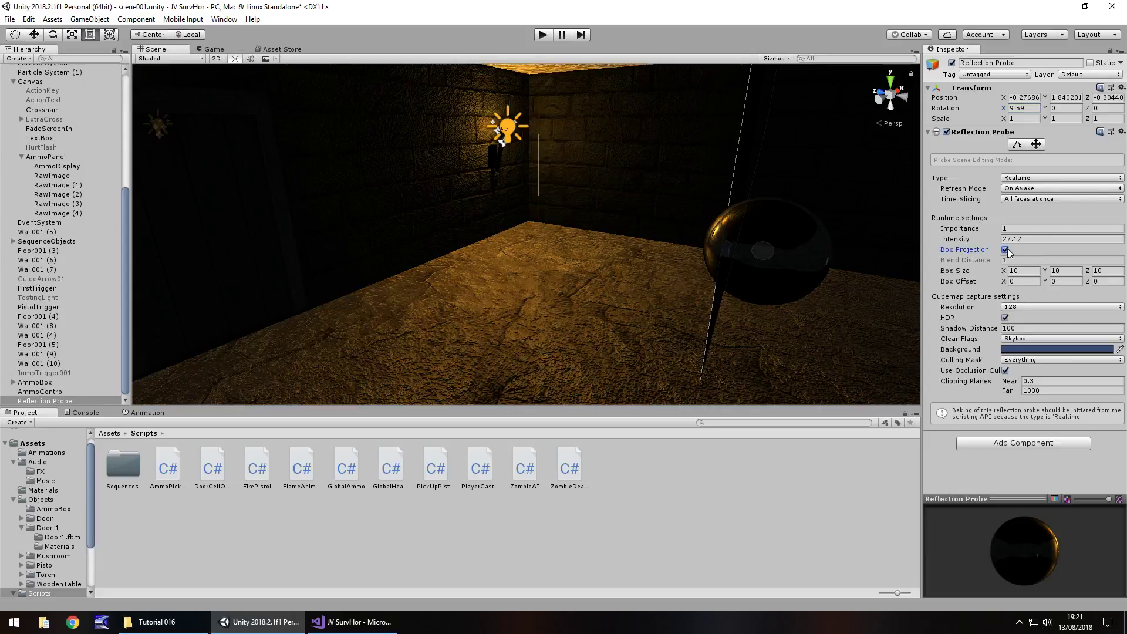
drag(963, 231, 1050, 232)
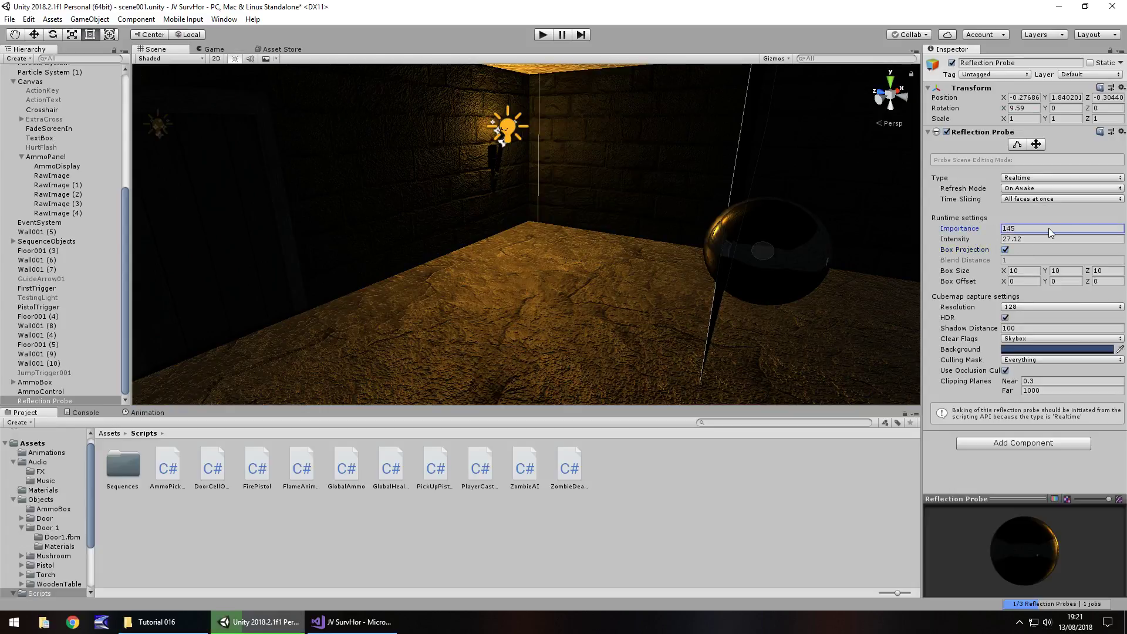
click(984, 230)
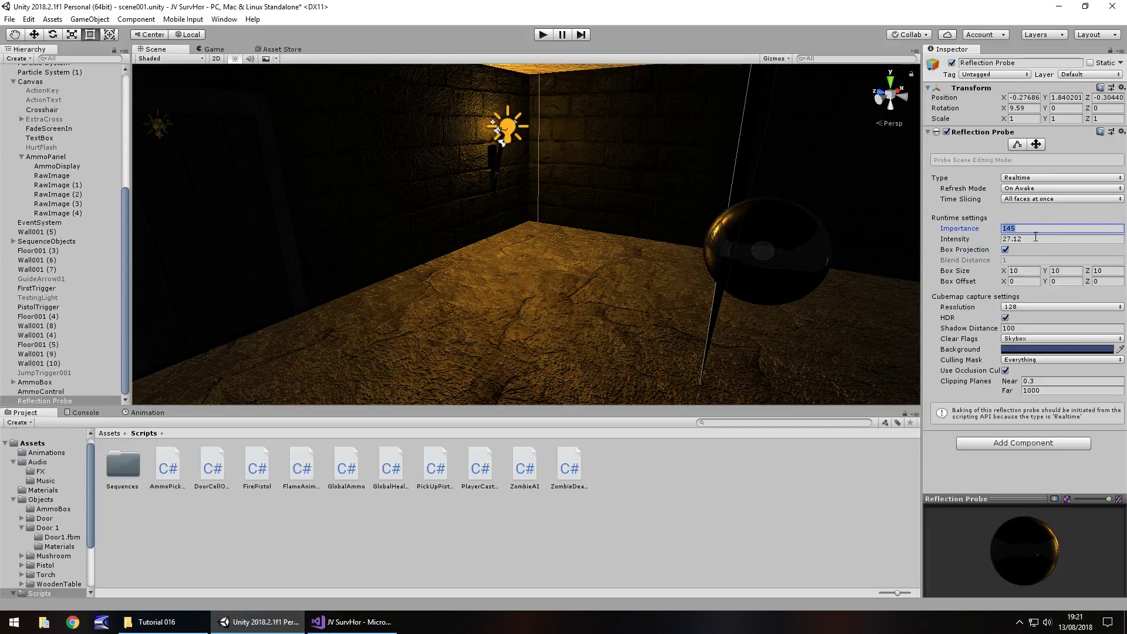
text(1)
Try sliding wall Wall001 (1) with the Move tool, then undo the move
click(807, 260)
click(34, 34)
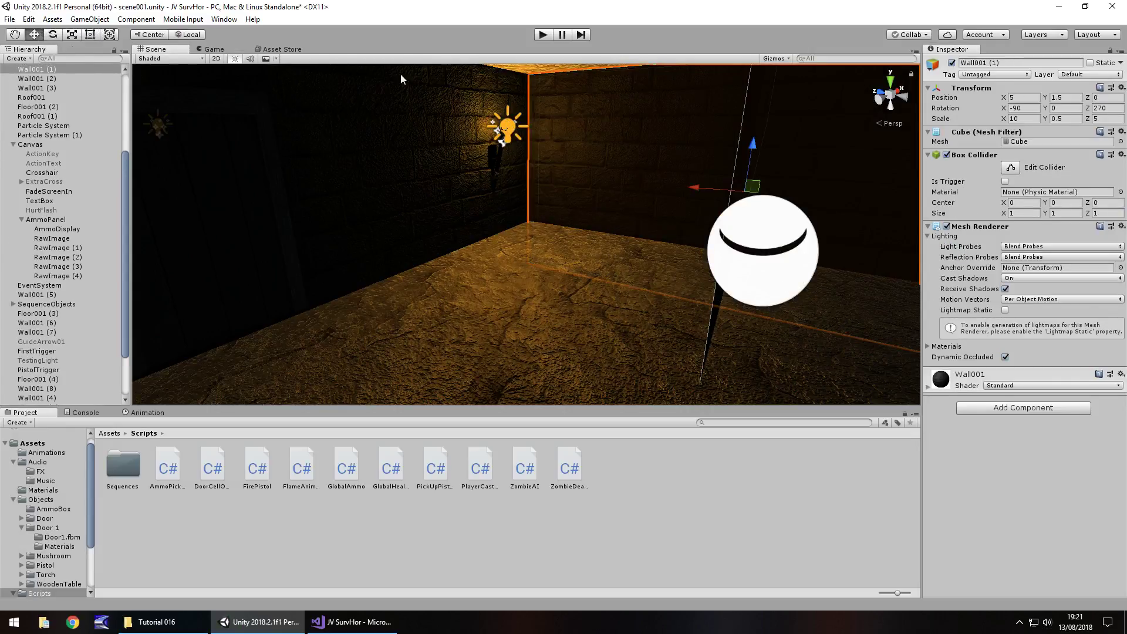
drag(695, 188, 388, 161)
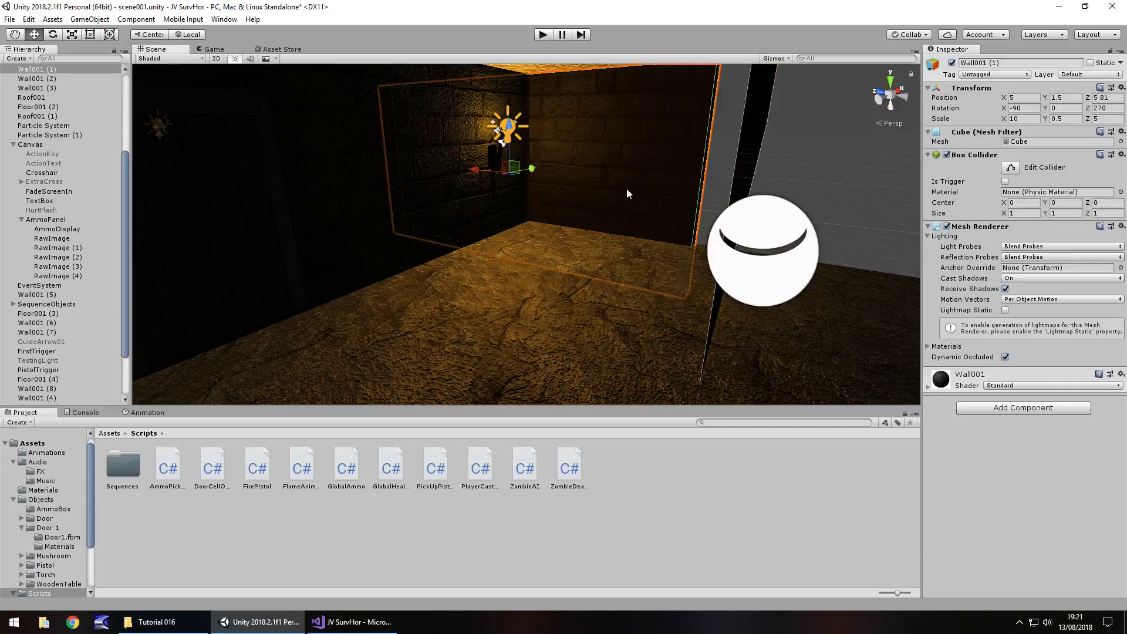
key(ctrl+z)
scroll(70, 396, down, 3)
Move the Reflection Probe left in the room and set its Intensity to 3
click(71, 400)
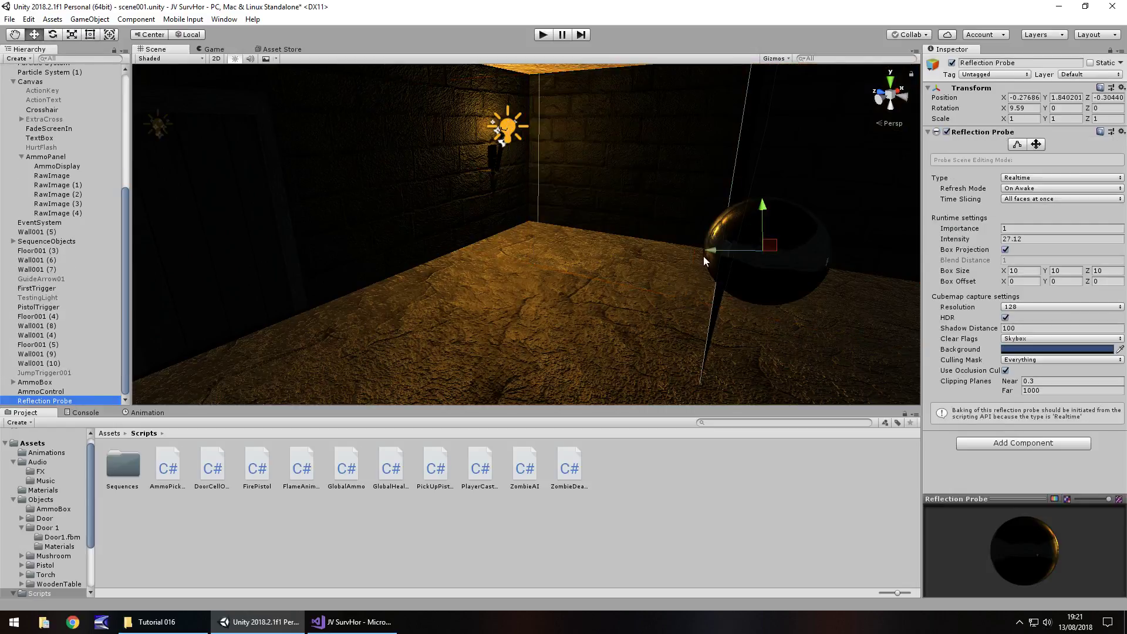
drag(703, 256, 295, 236)
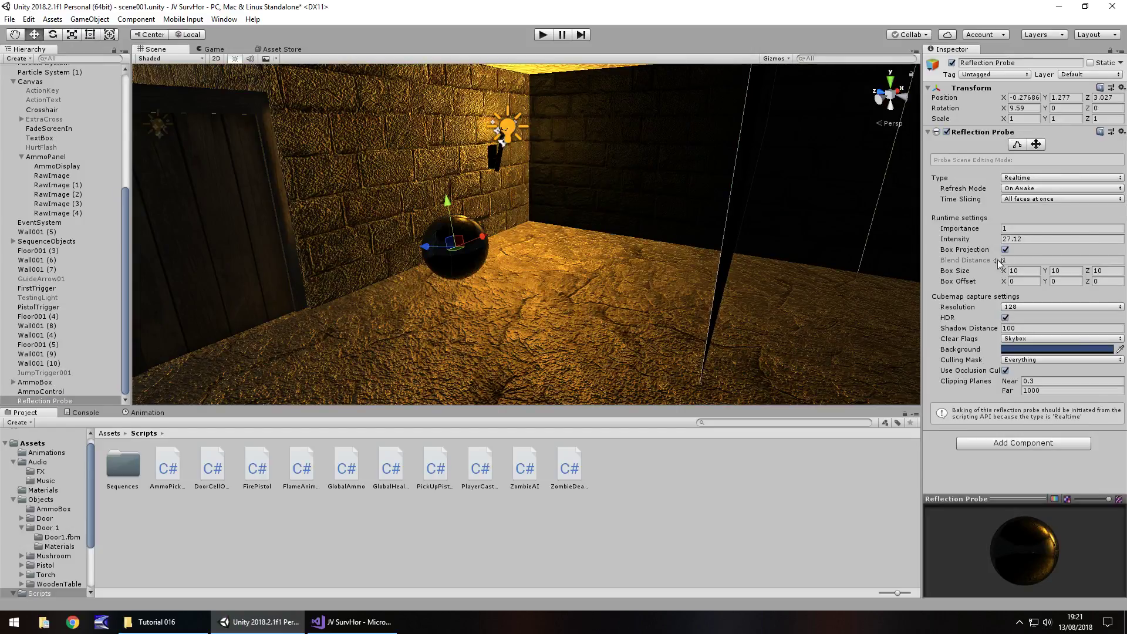
click(1038, 239)
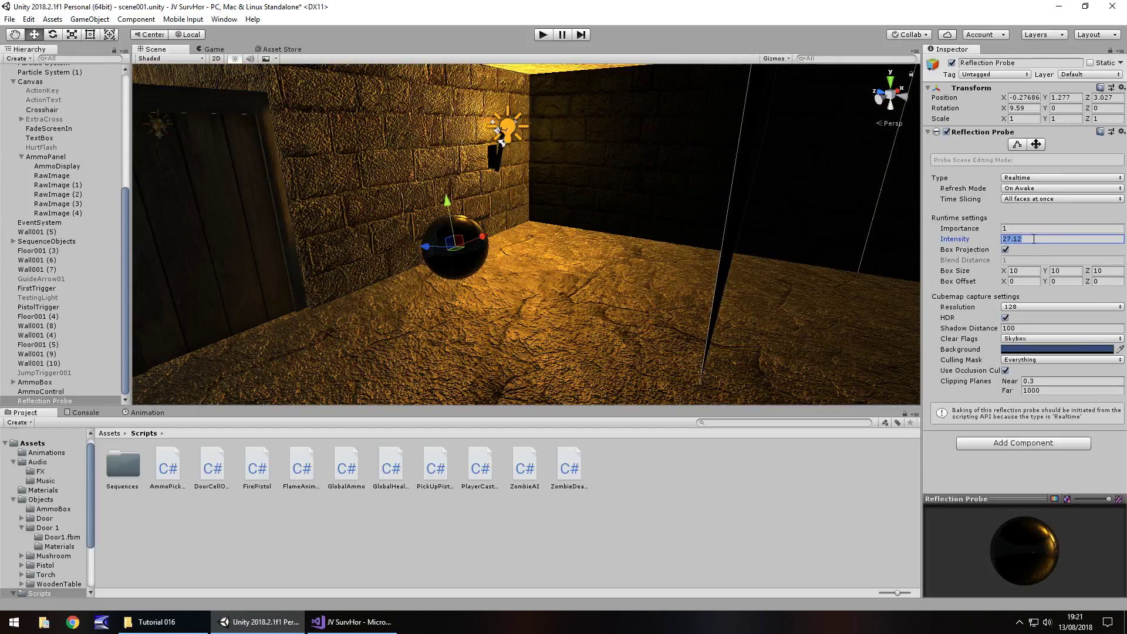
text(2)
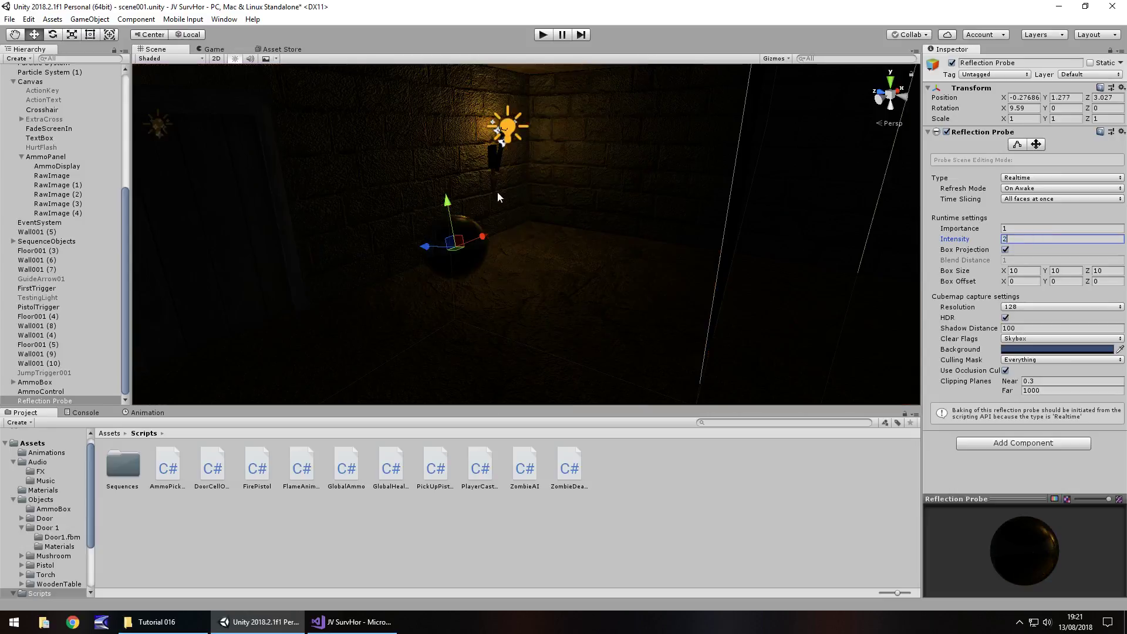
key(BackSpace)
text(3)
Duplicate Torch 1 and drag the copy to the door's other side
right_drag(720, 189, 776, 137)
click(777, 136)
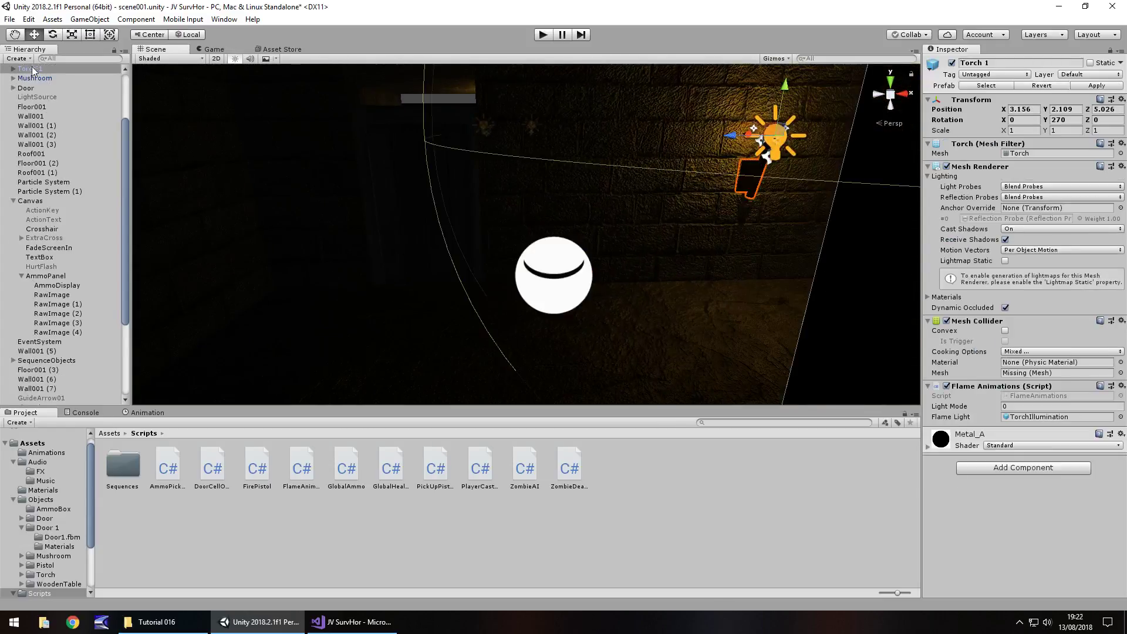
key(ctrl+d)
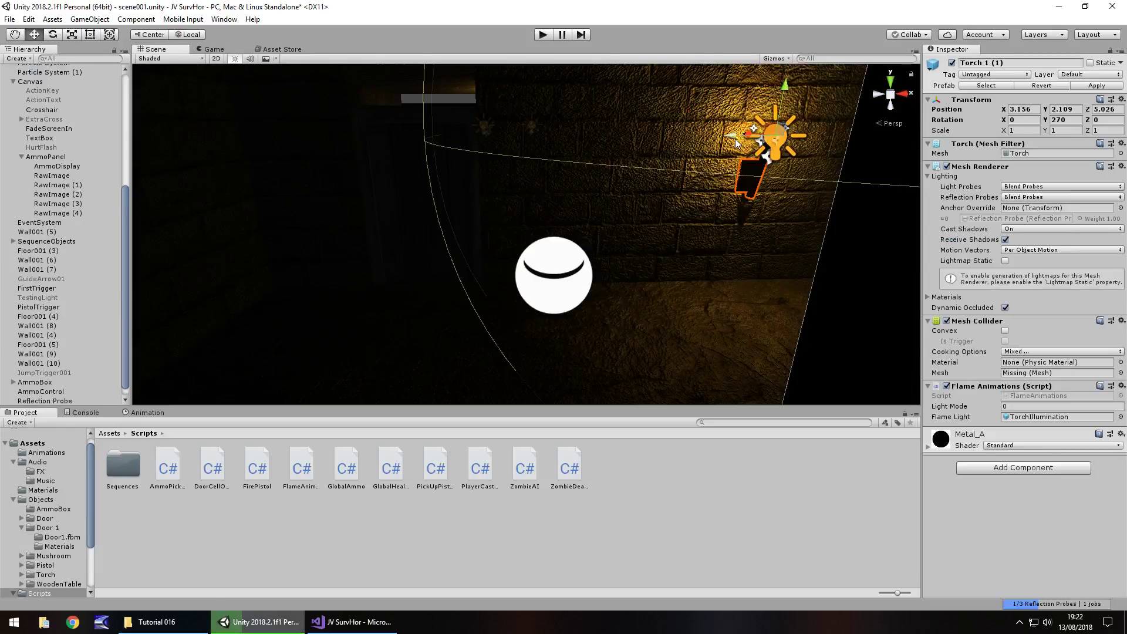
drag(733, 136, 271, 153)
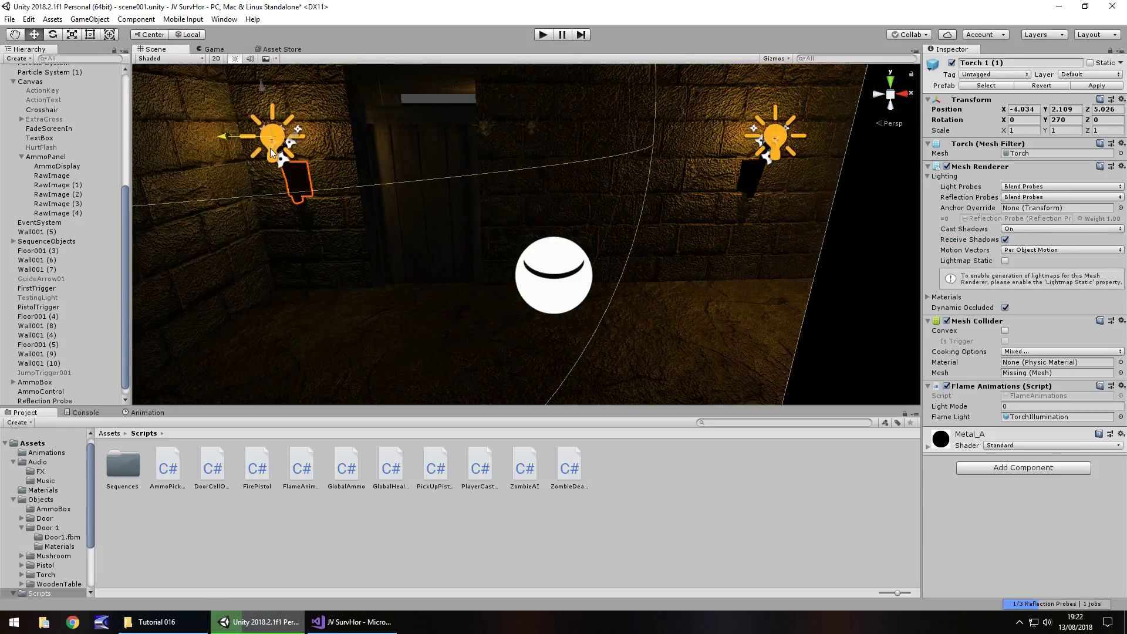
right_drag(327, 244, 601, 287)
scroll(293, 198, up, 2)
Switch Wall001's material smoothness source to Albedo Alpha
click(708, 174)
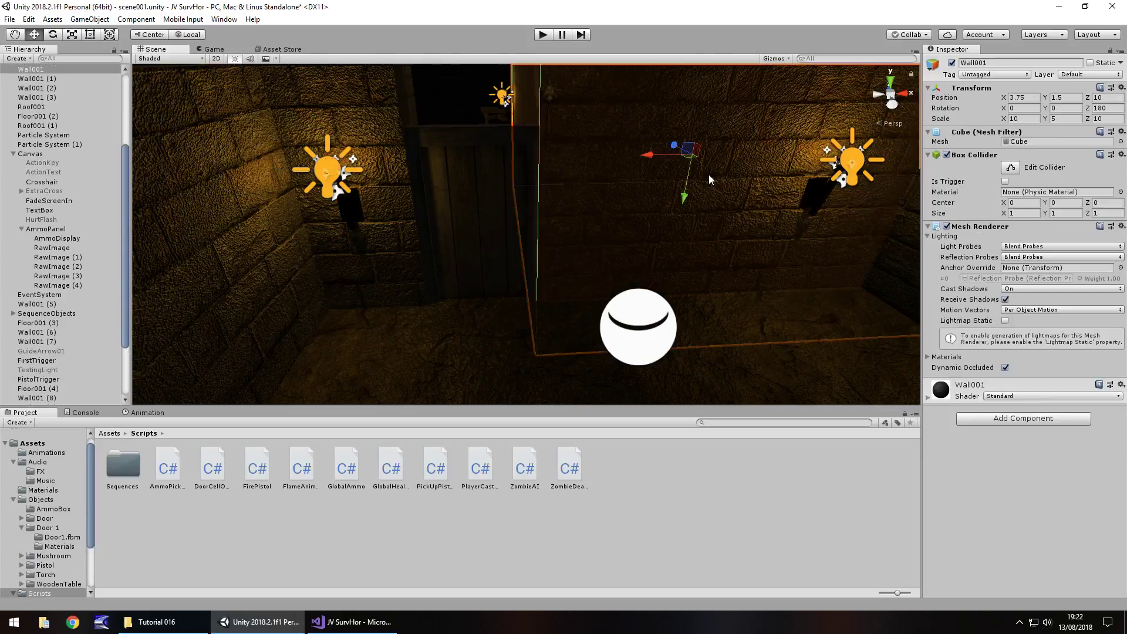
click(927, 396)
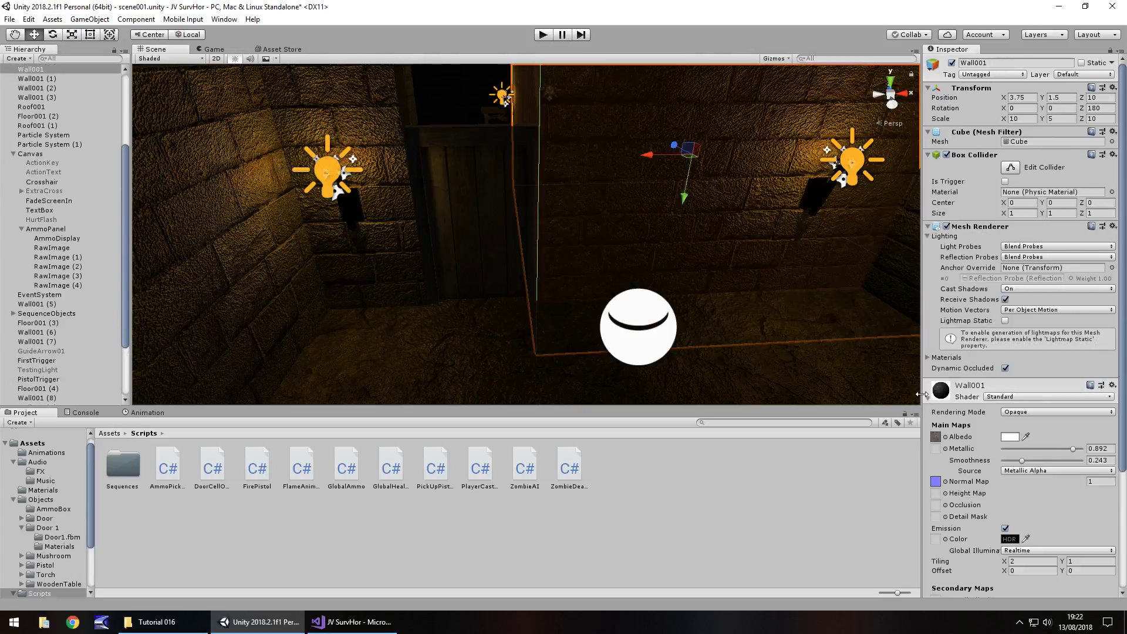
click(1031, 470)
click(1036, 481)
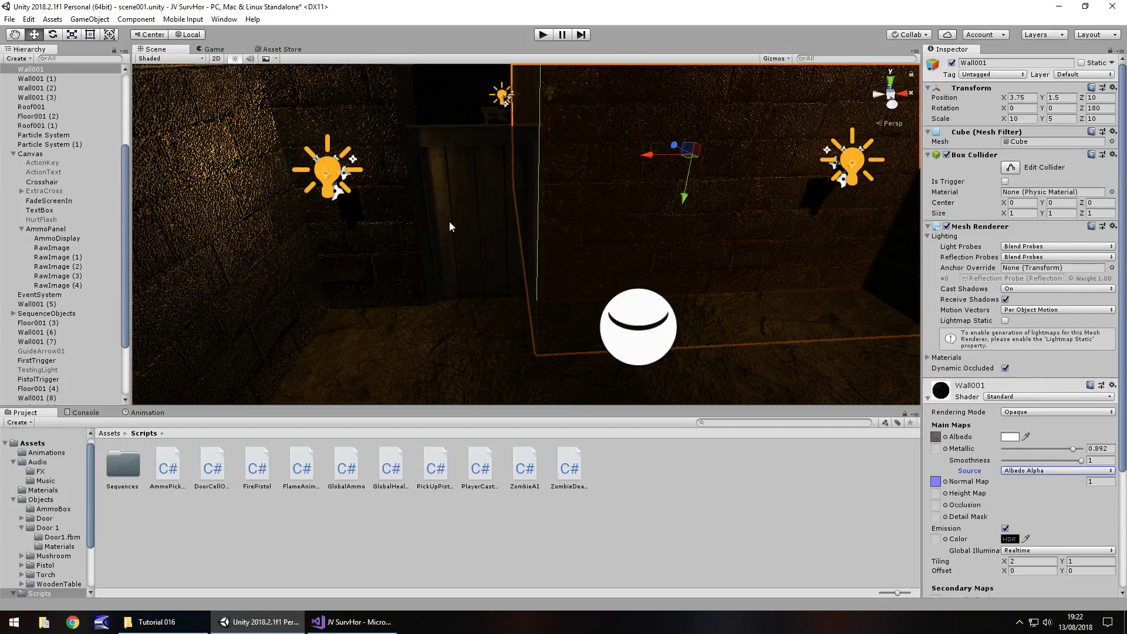
right_drag(449, 227, 487, 174)
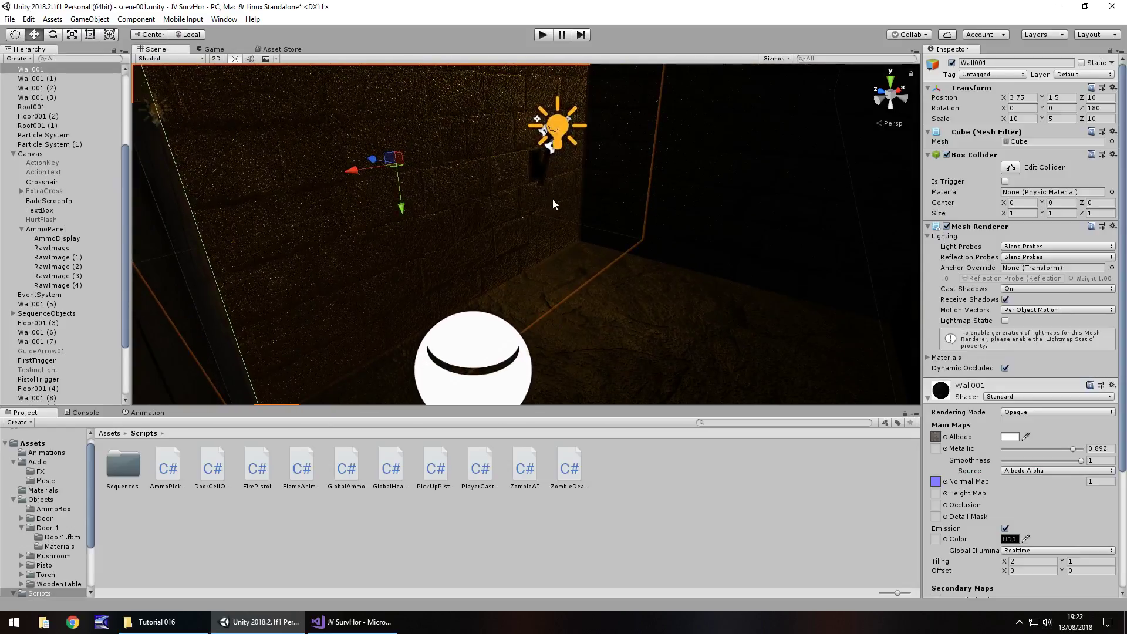
right_drag(554, 198, 402, 206)
Play-test walking toward the door, then set the smoothness source back to Metallic Alpha
click(547, 38)
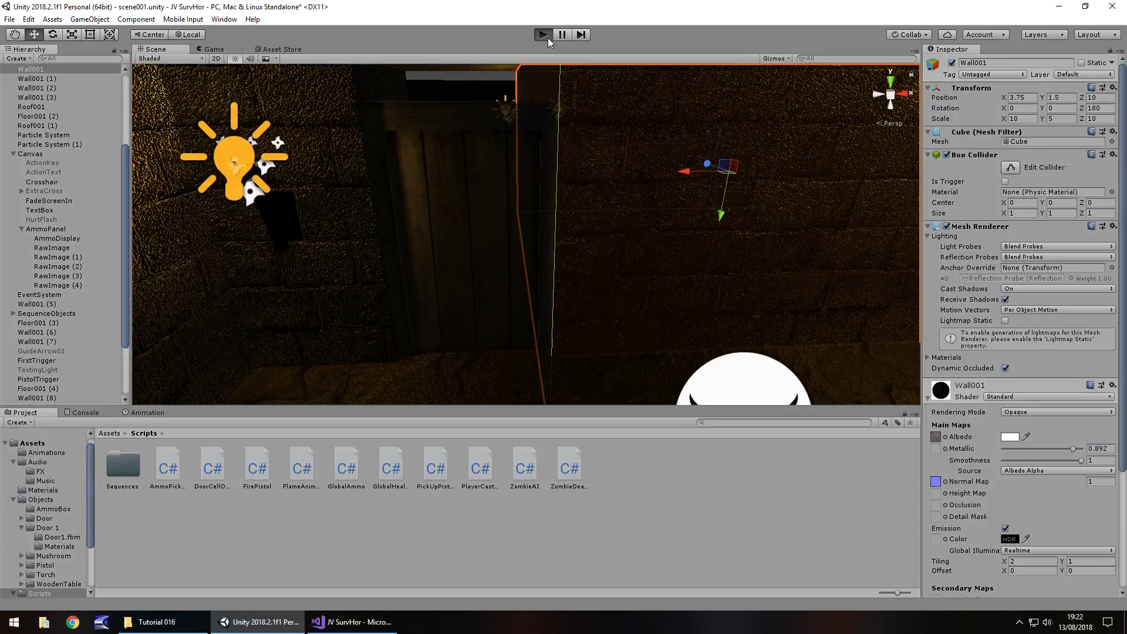
click(547, 36)
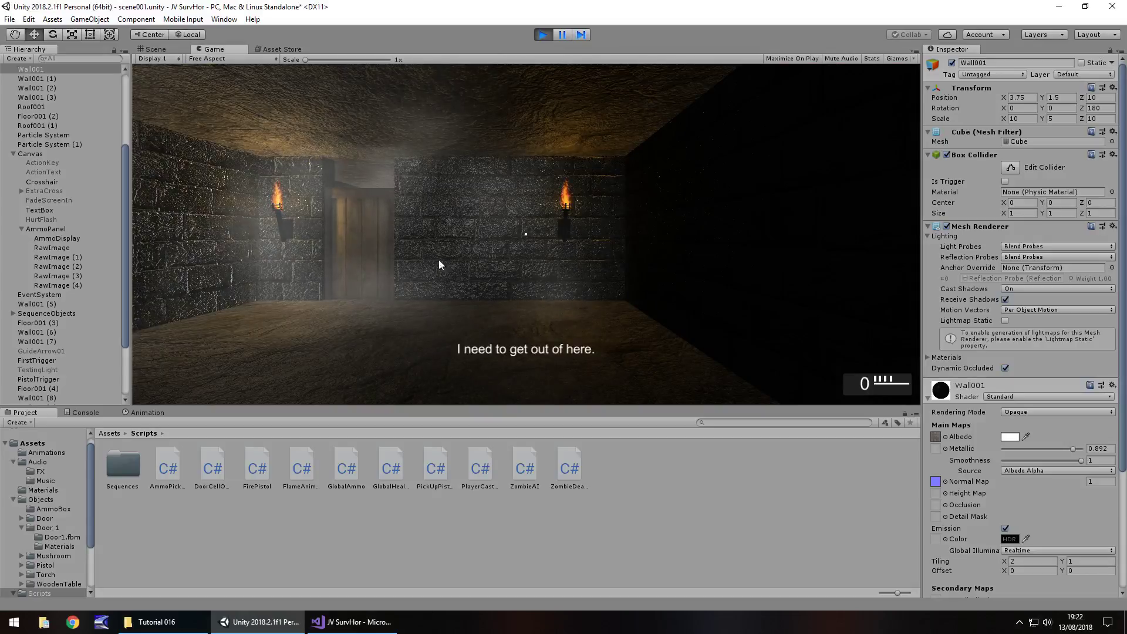
click(341, 209)
key(w)
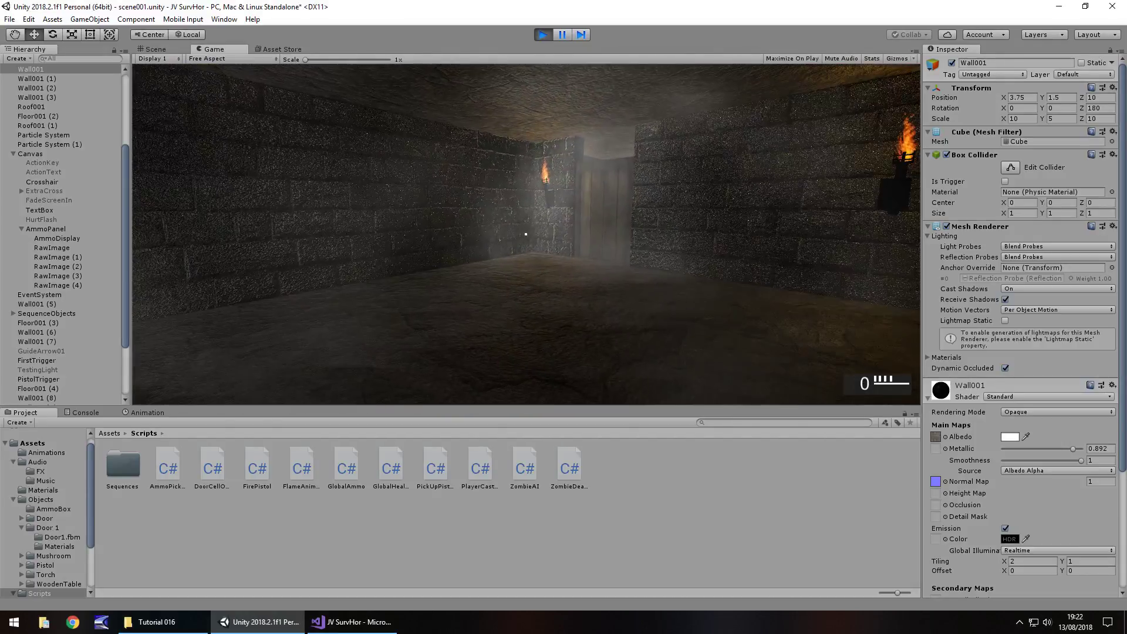
key(ctrl+p)
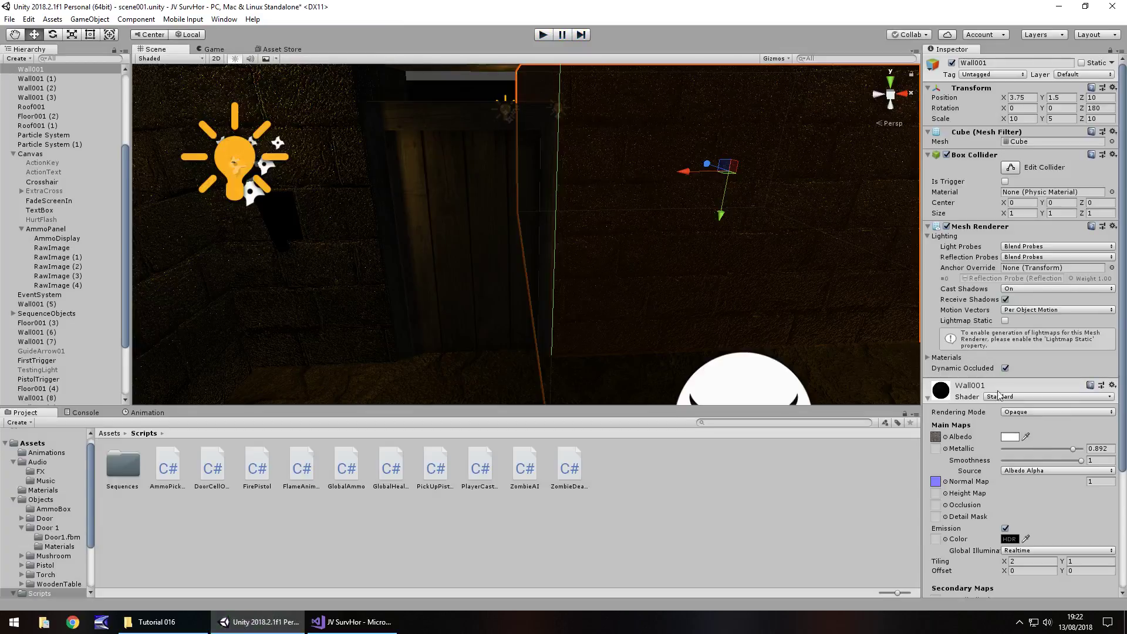
click(1055, 471)
click(1055, 482)
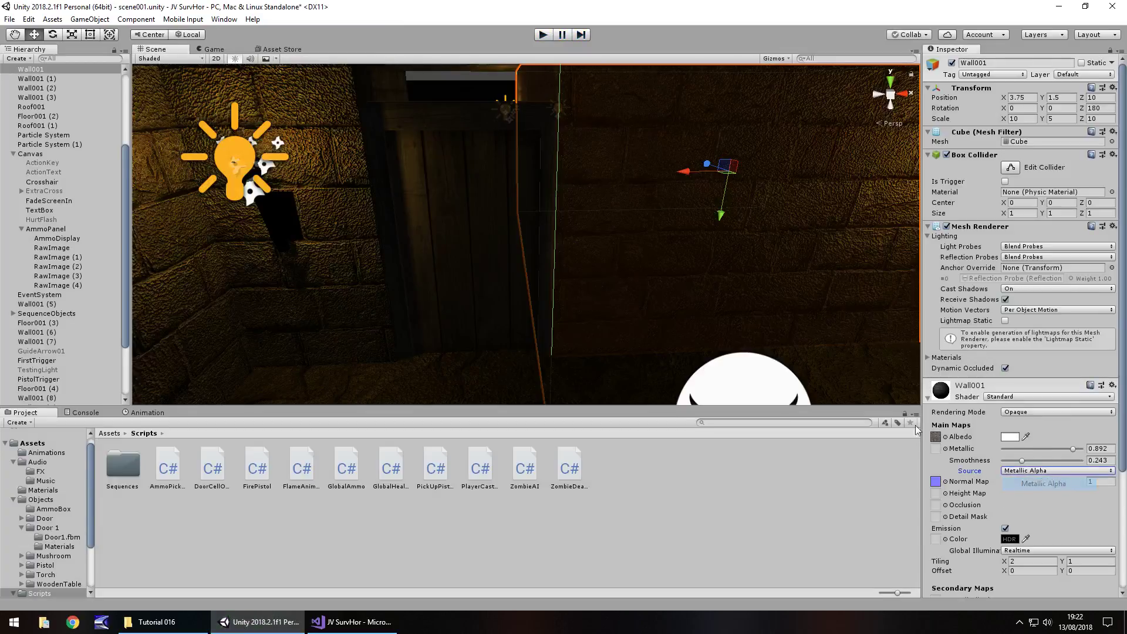
Select the reflection probe and play-test walking through the corridor
alt+drag(378, 244, 495, 324)
click(496, 325)
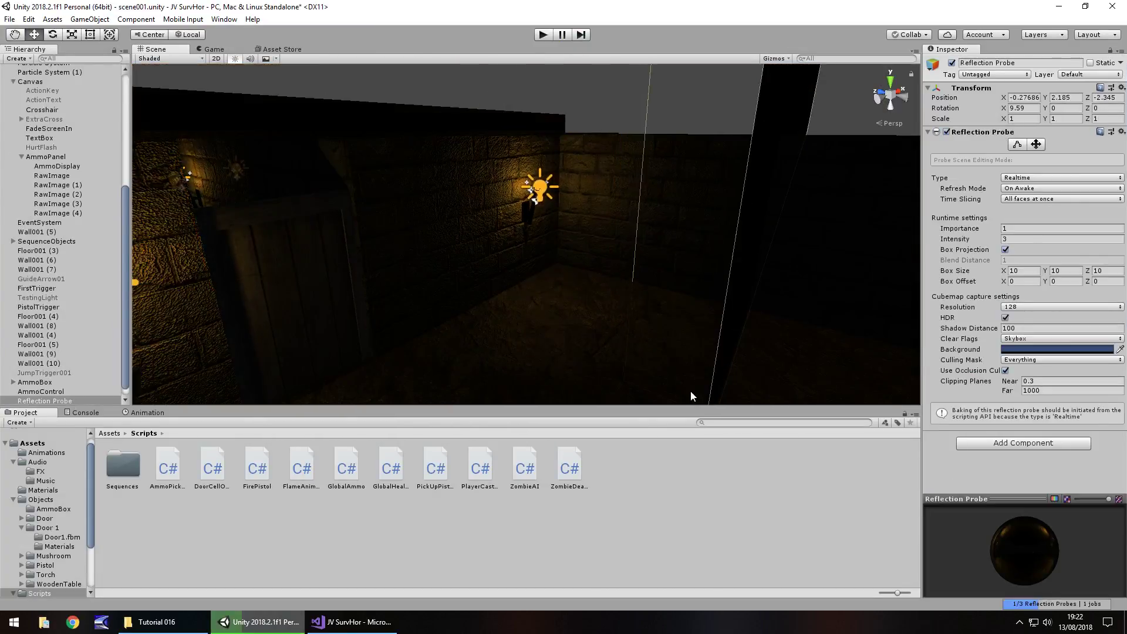
click(550, 36)
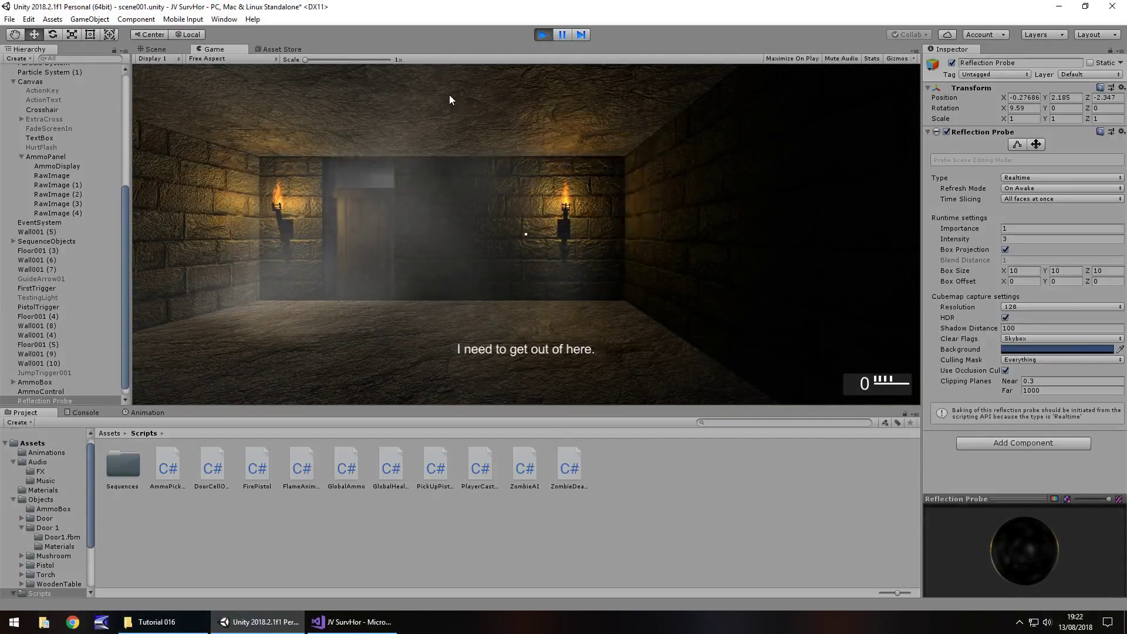
click(502, 85)
key(w)
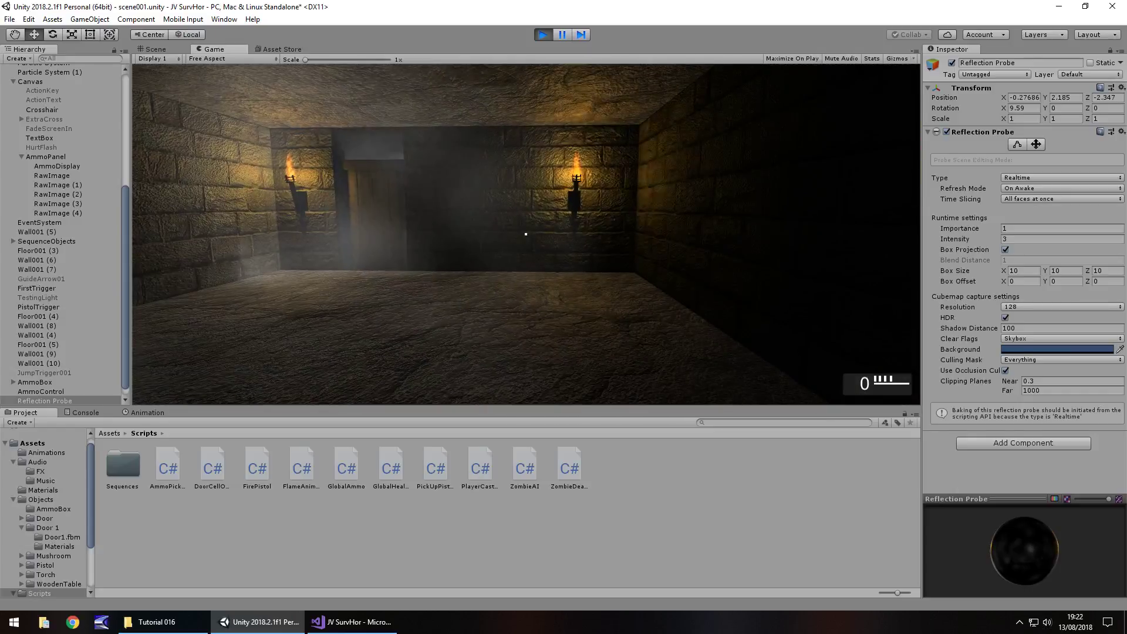
key(ctrl+p)
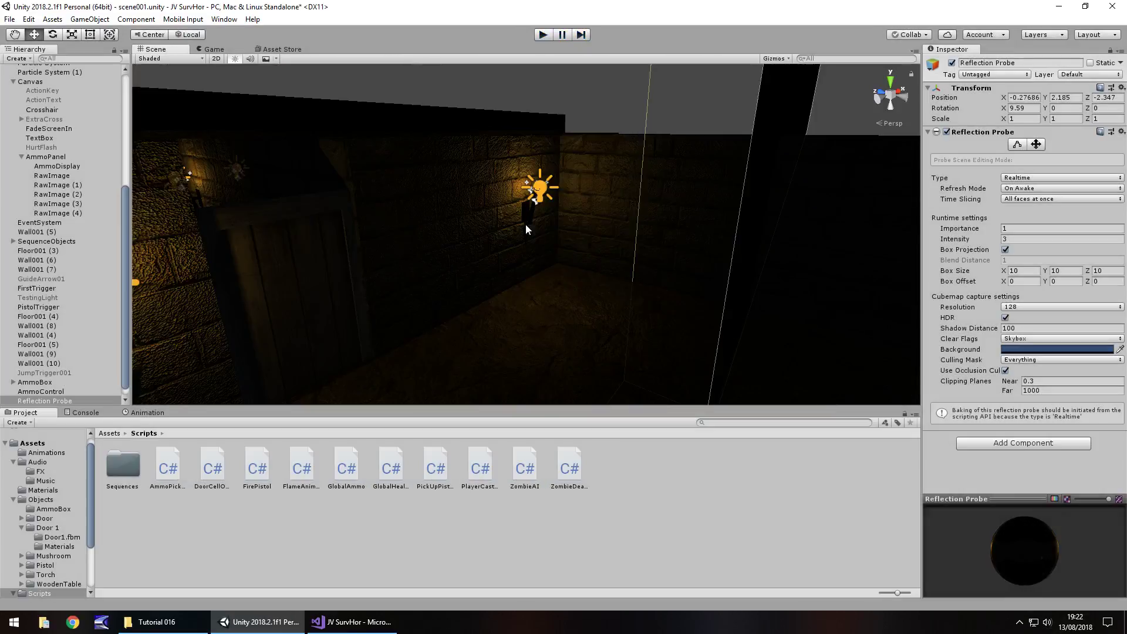
Disable the reflection probe and play-test opening the door with E into the table room
click(951, 62)
click(544, 35)
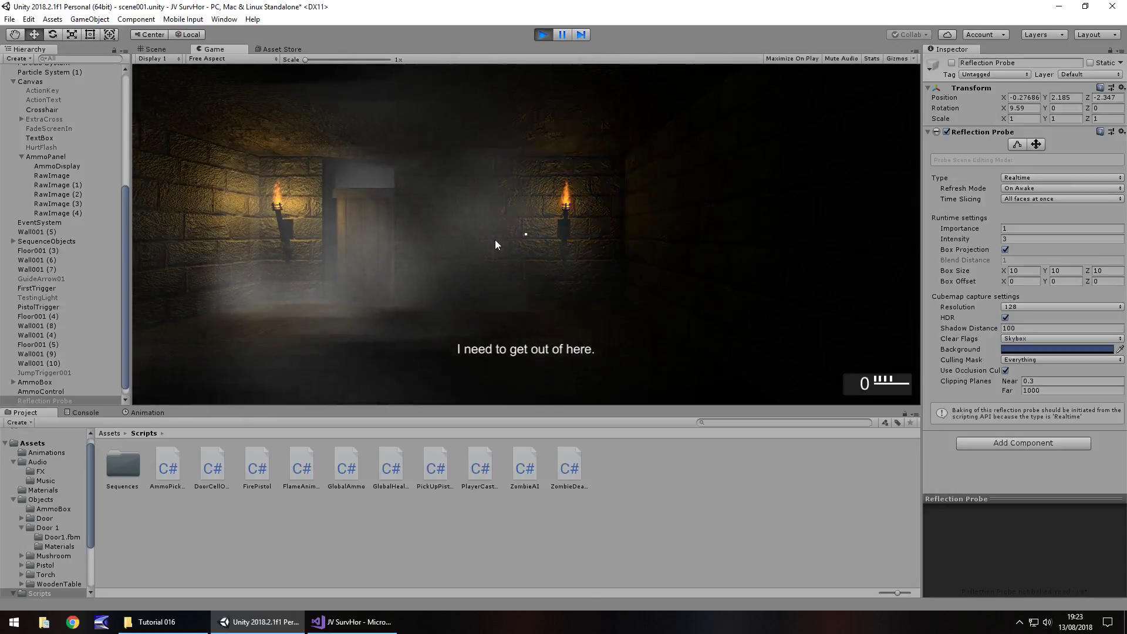
key(w)
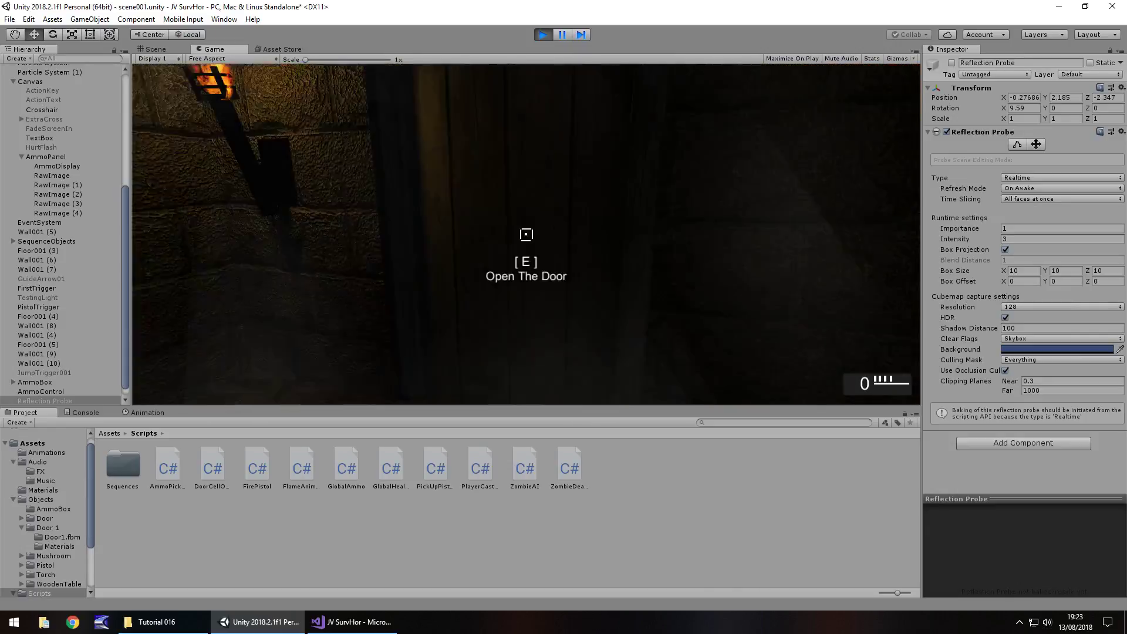
key(e)
key(w)
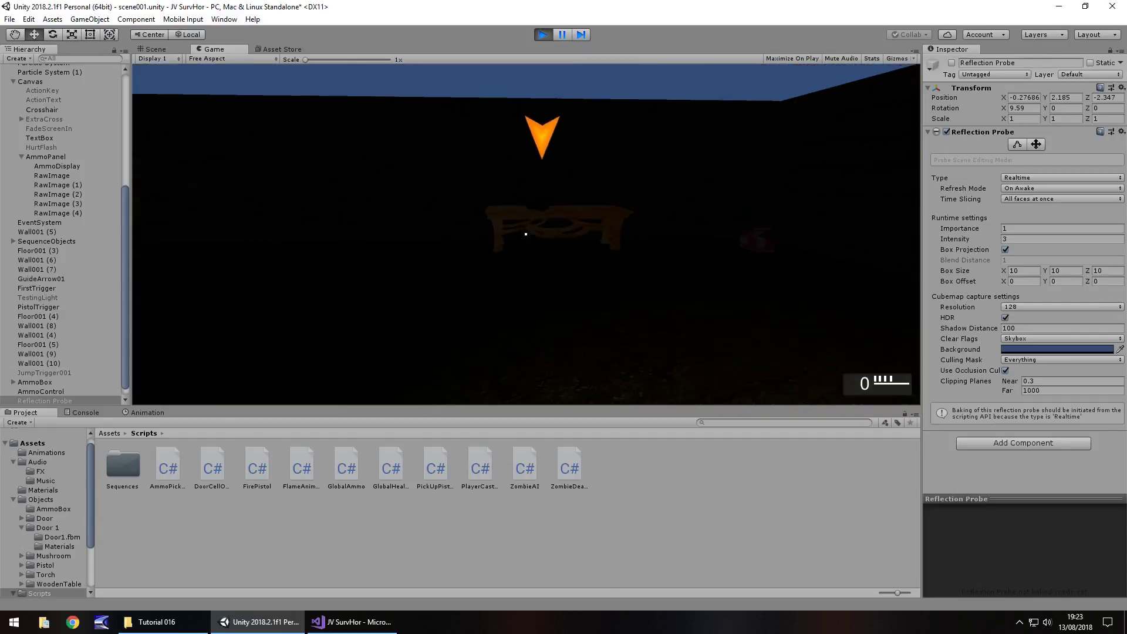
key(ctrl+p)
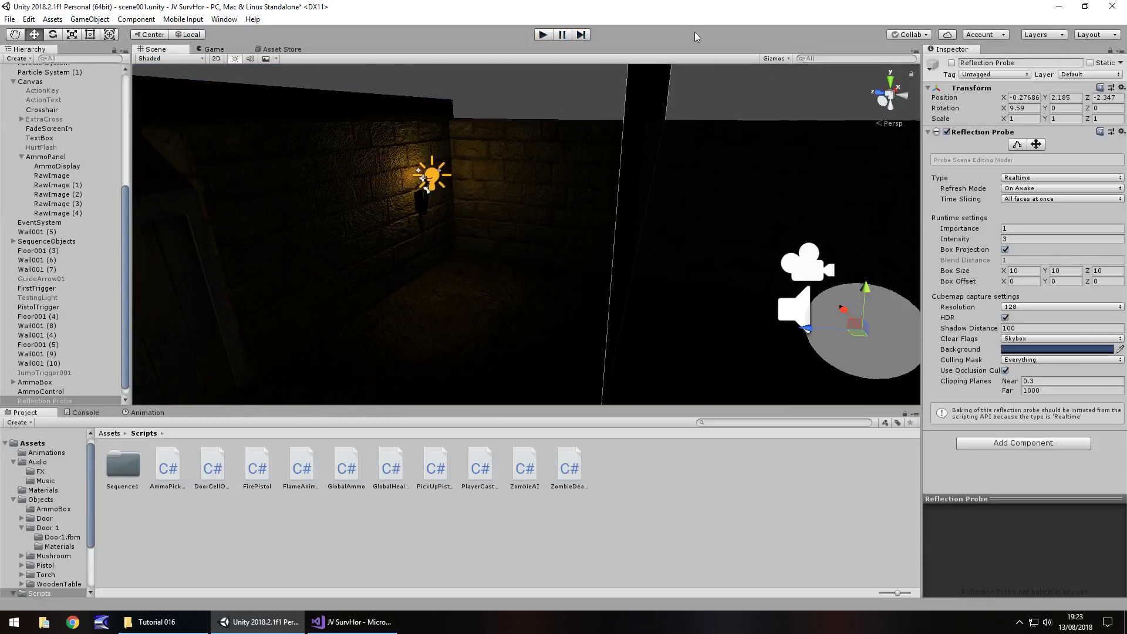
Re-enable the Reflection Probe and drag it down and deeper into the lit room
click(951, 62)
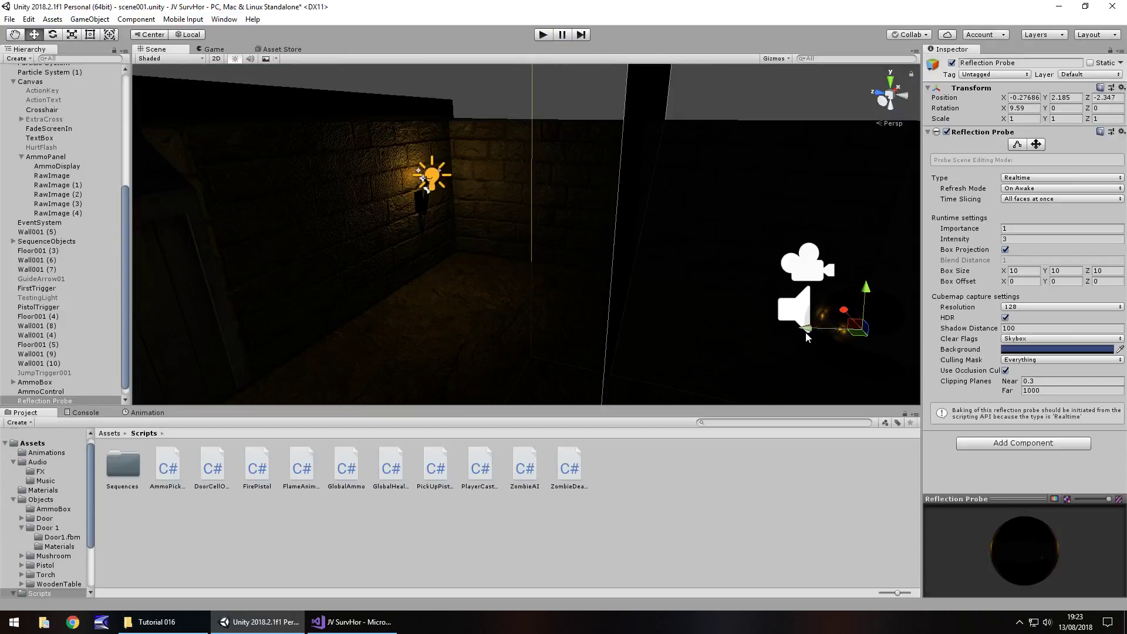
drag(806, 332, 440, 302)
alt+drag(475, 133, 674, 282)
drag(861, 301, 414, 221)
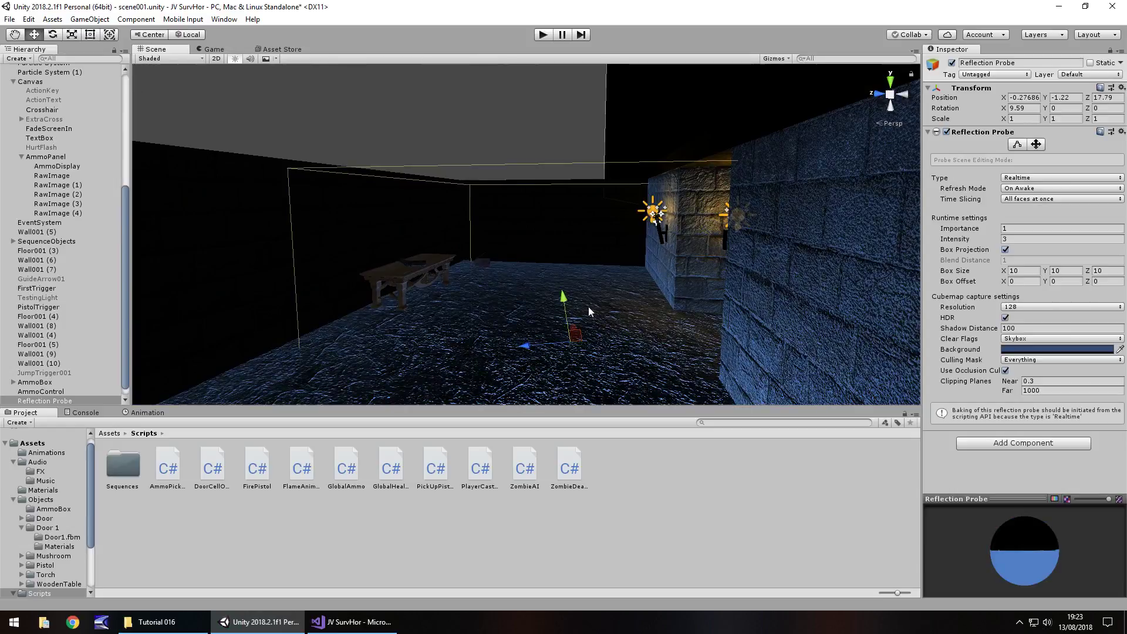
alt+drag(456, 273, 584, 276)
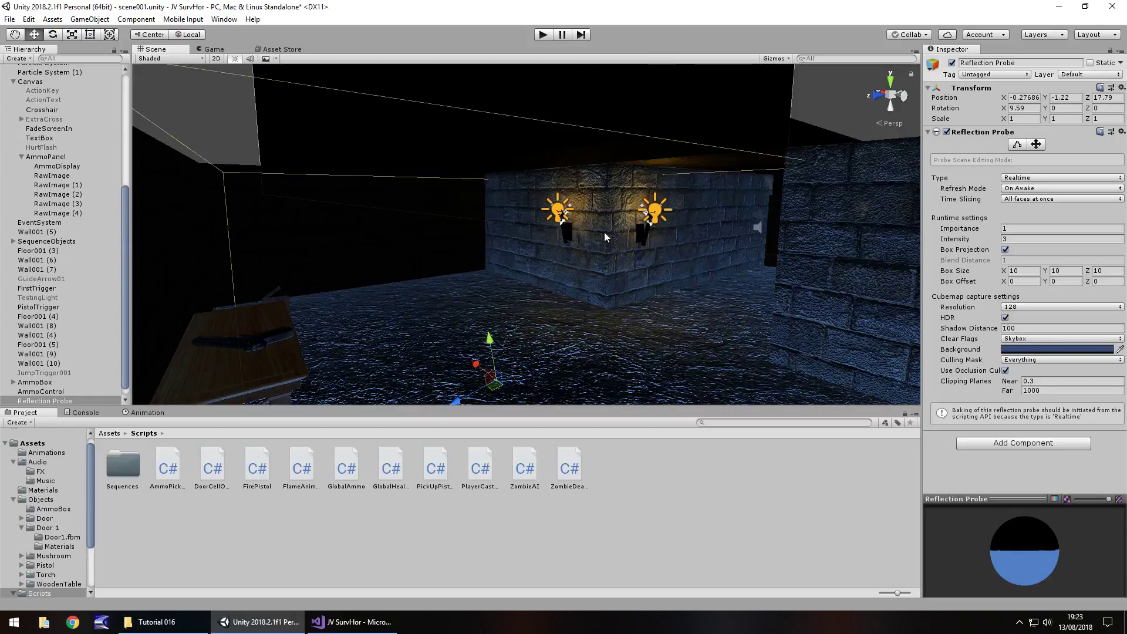
alt+drag(640, 239, 593, 306)
Run a quick play test of the reflections, then stop it
click(540, 35)
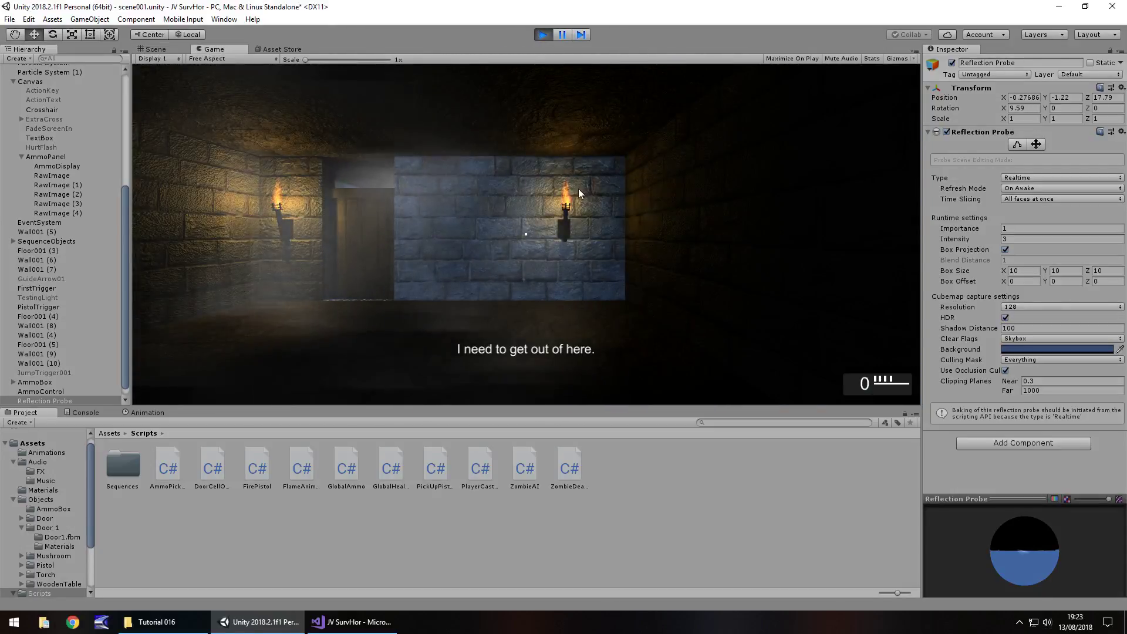
click(542, 216)
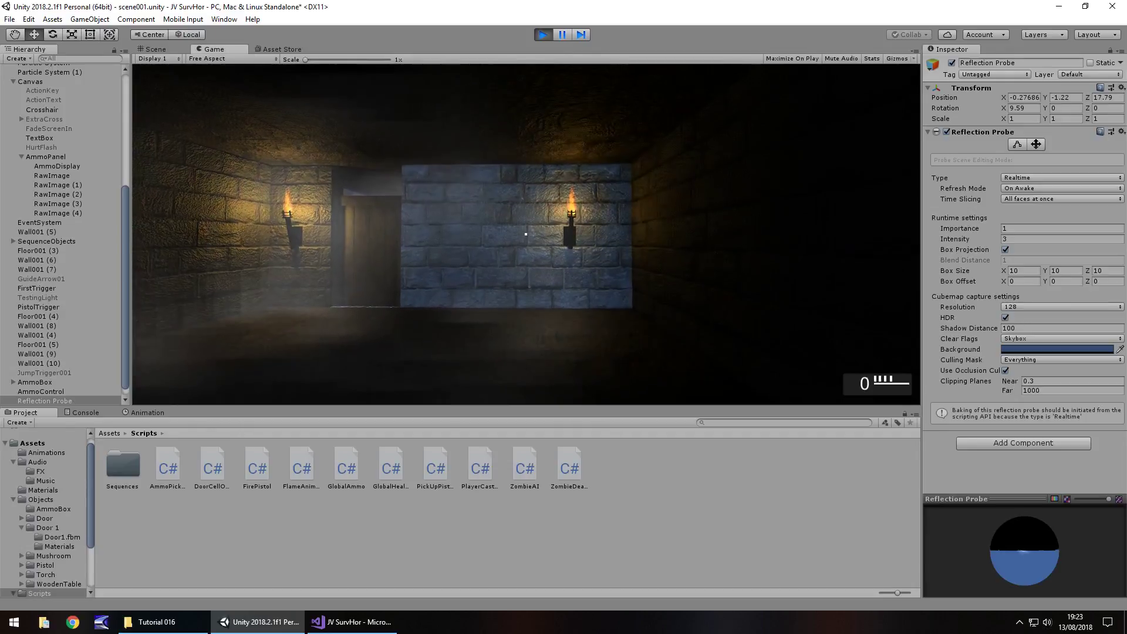
key(ctrl+p)
right_drag(526, 224, 483, 257)
scroll(458, 240, up, 4)
Delete the Reflection Probe from the scene
click(336, 185)
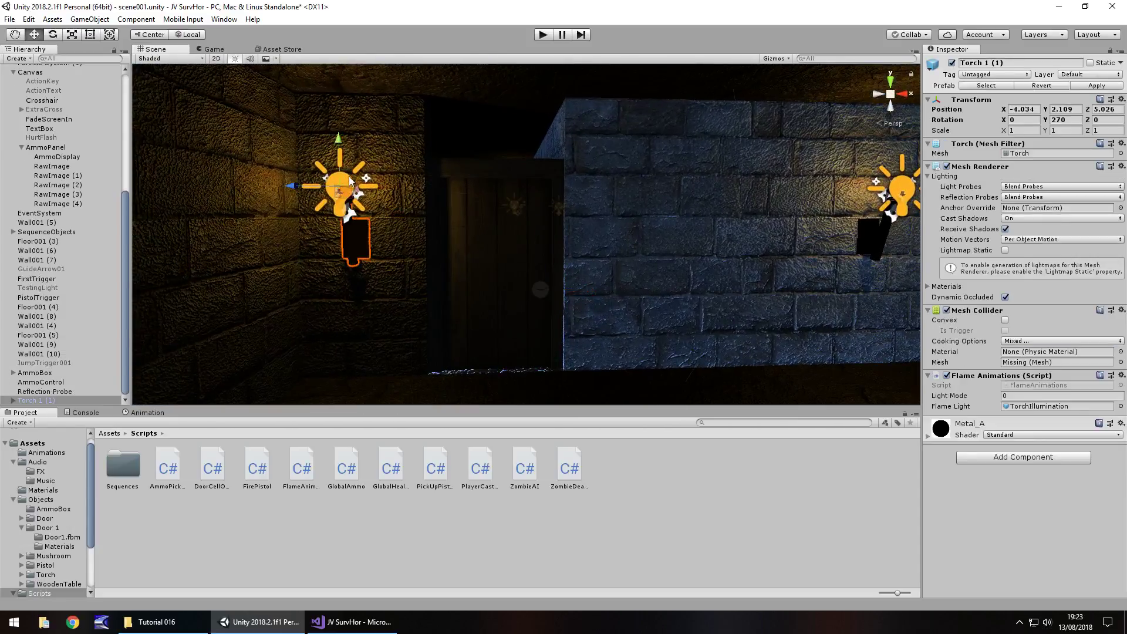
click(349, 176)
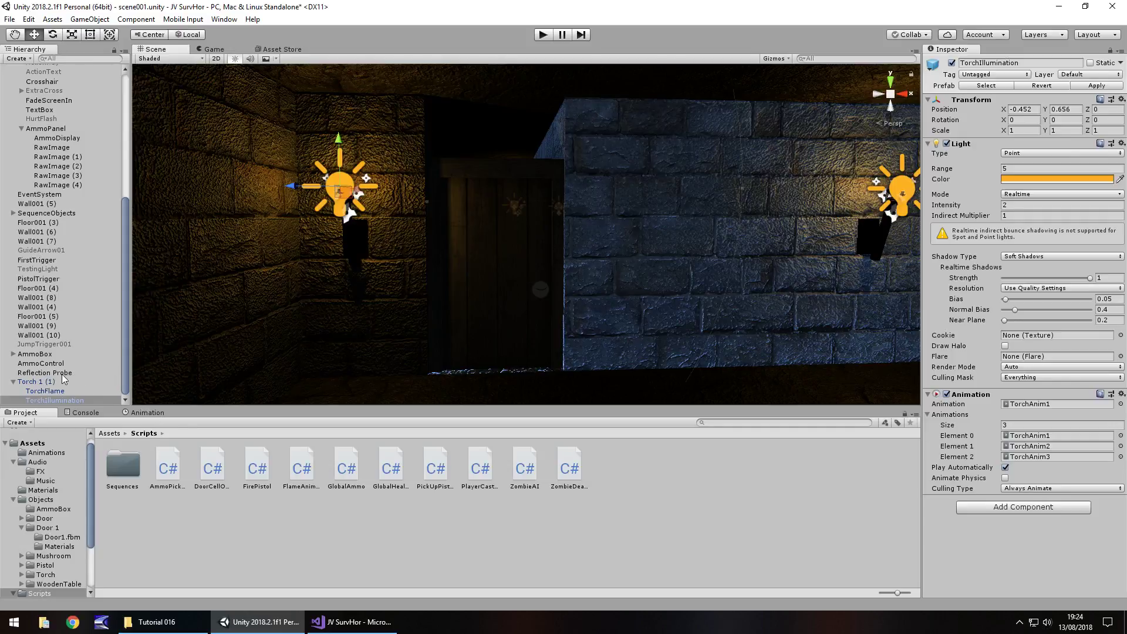
click(45, 373)
click(434, 237)
key(ctrl+z)
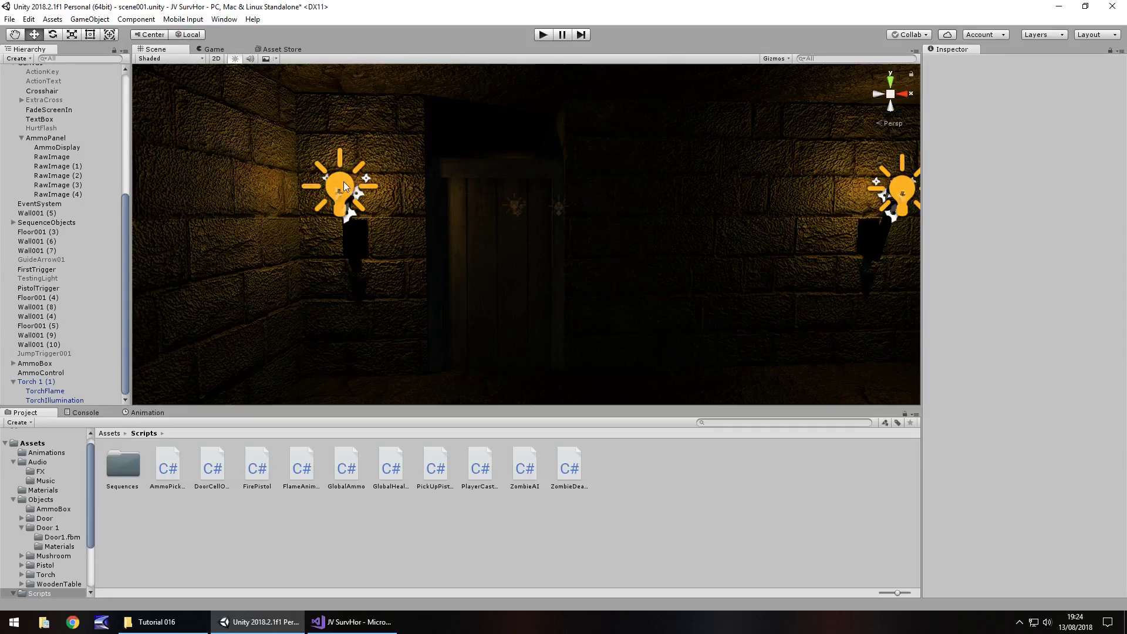
Set the Render Mode of Torch 1 (1)'s TorchIllumination light to Important
click(343, 183)
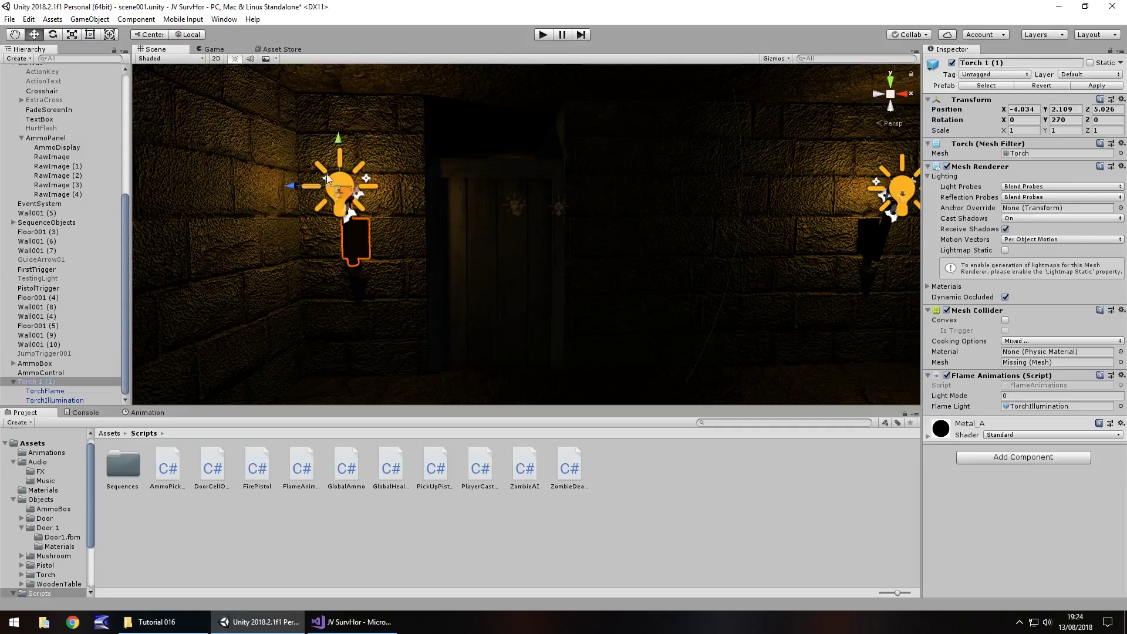
click(343, 184)
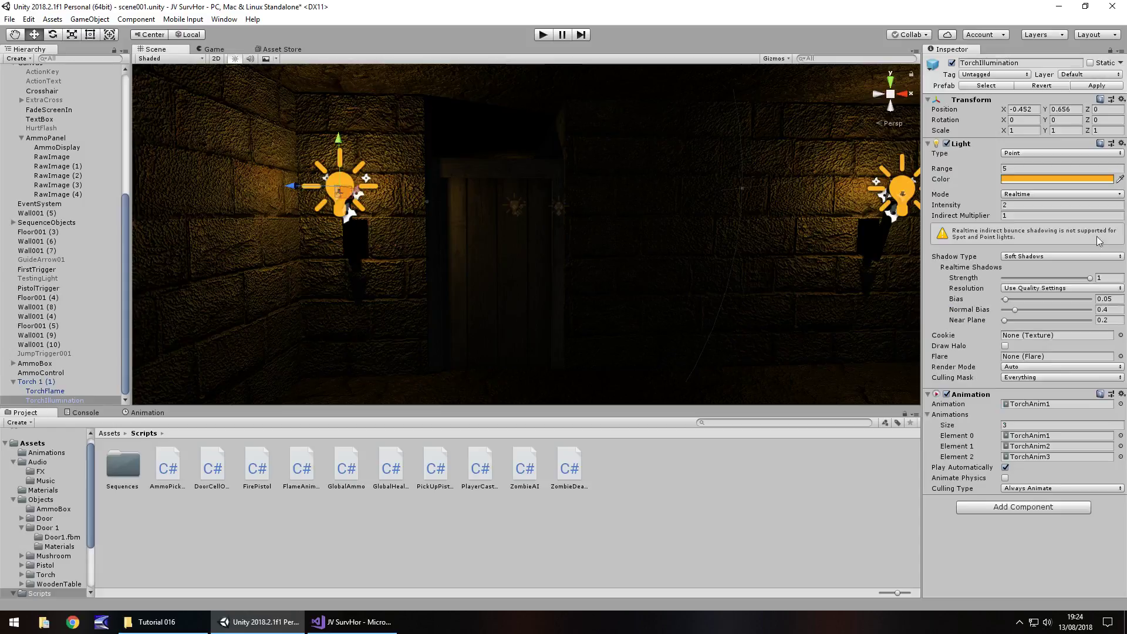
click(1029, 289)
click(1033, 257)
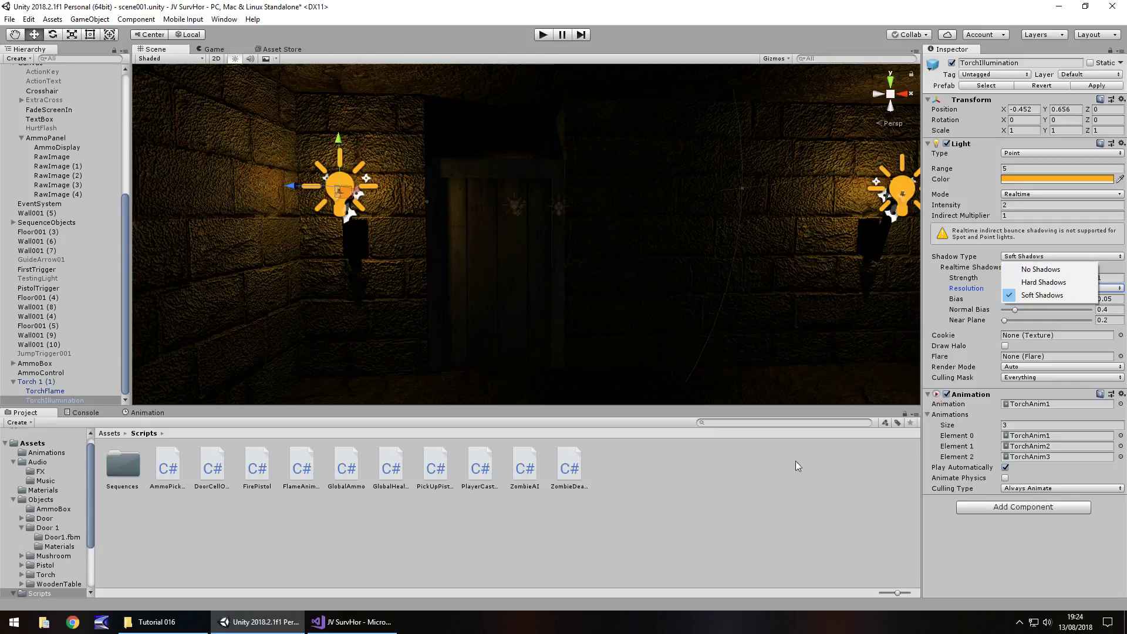
click(1051, 368)
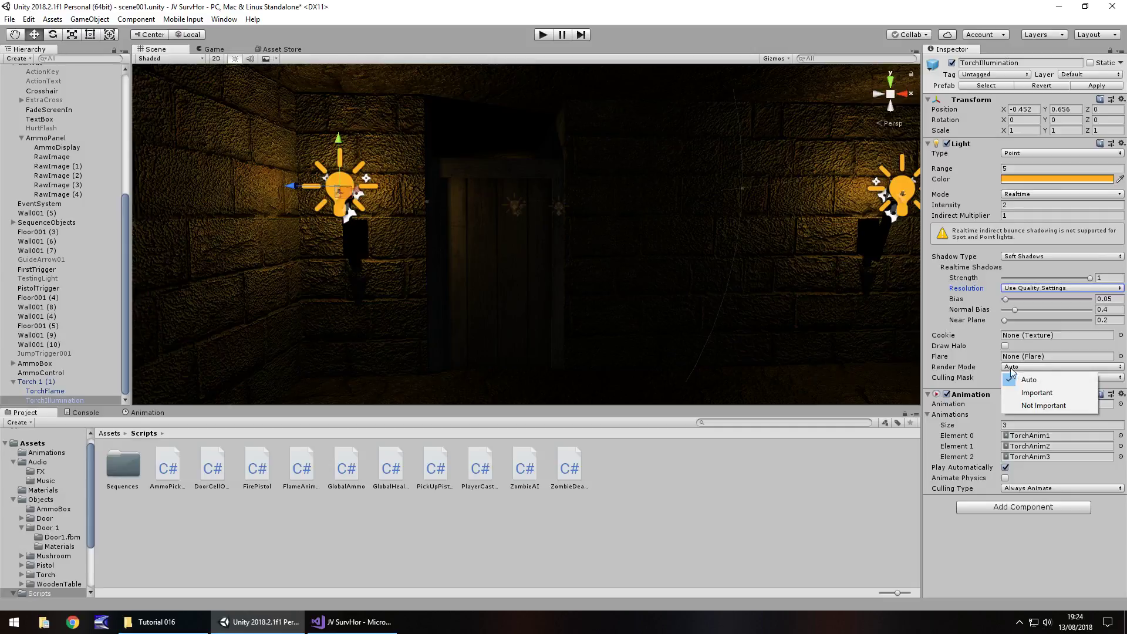
click(1035, 392)
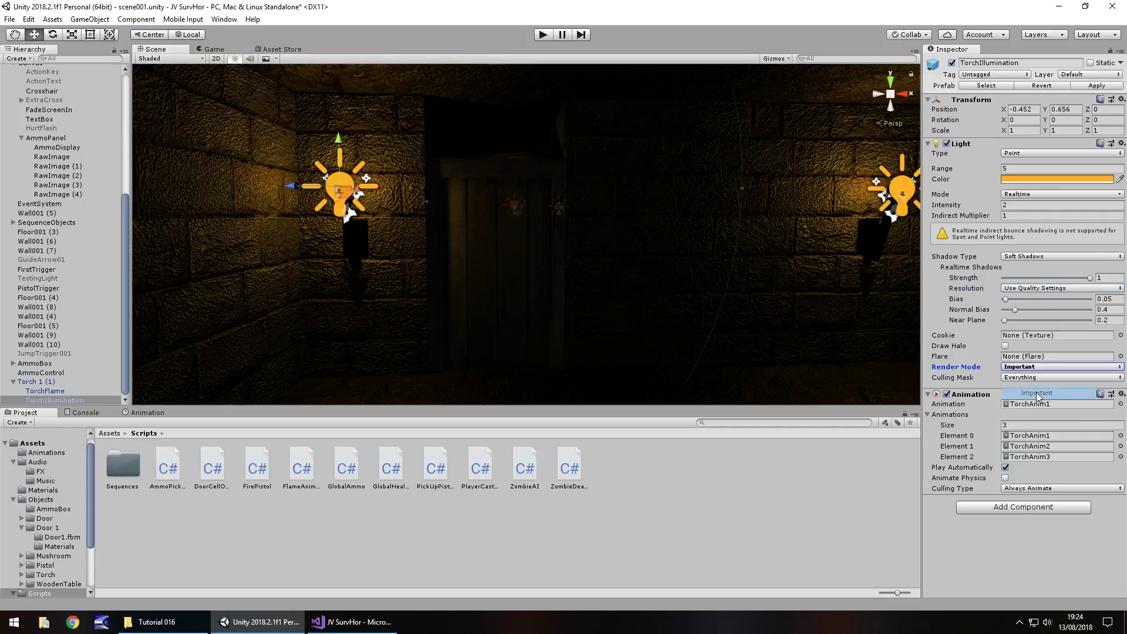
Set Torch 1's light Render Mode to Important
click(894, 198)
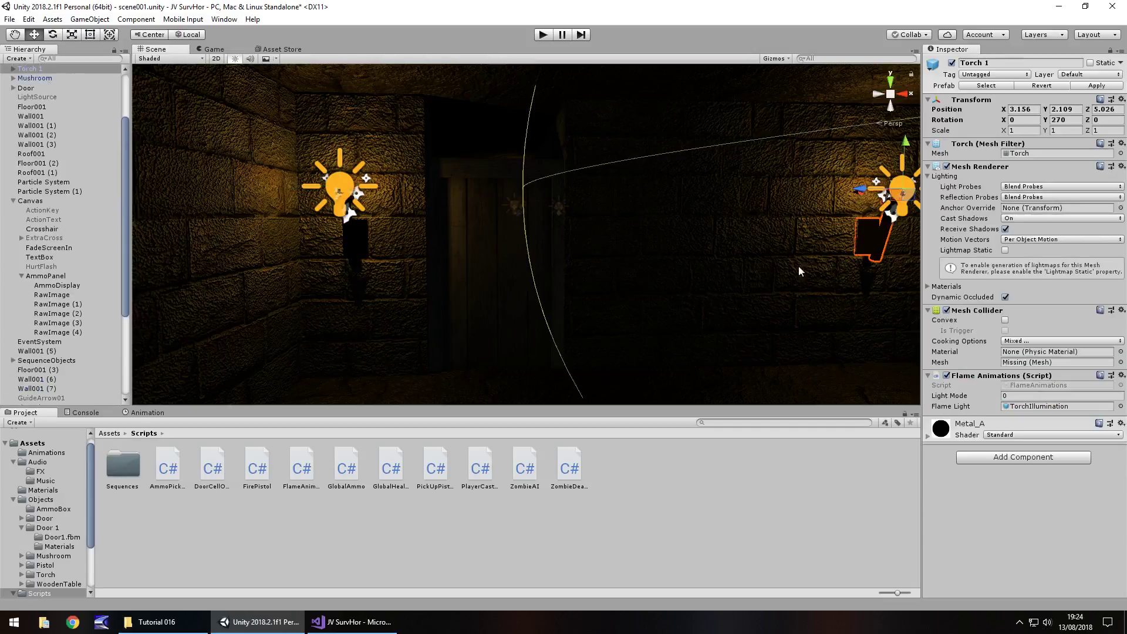
click(898, 179)
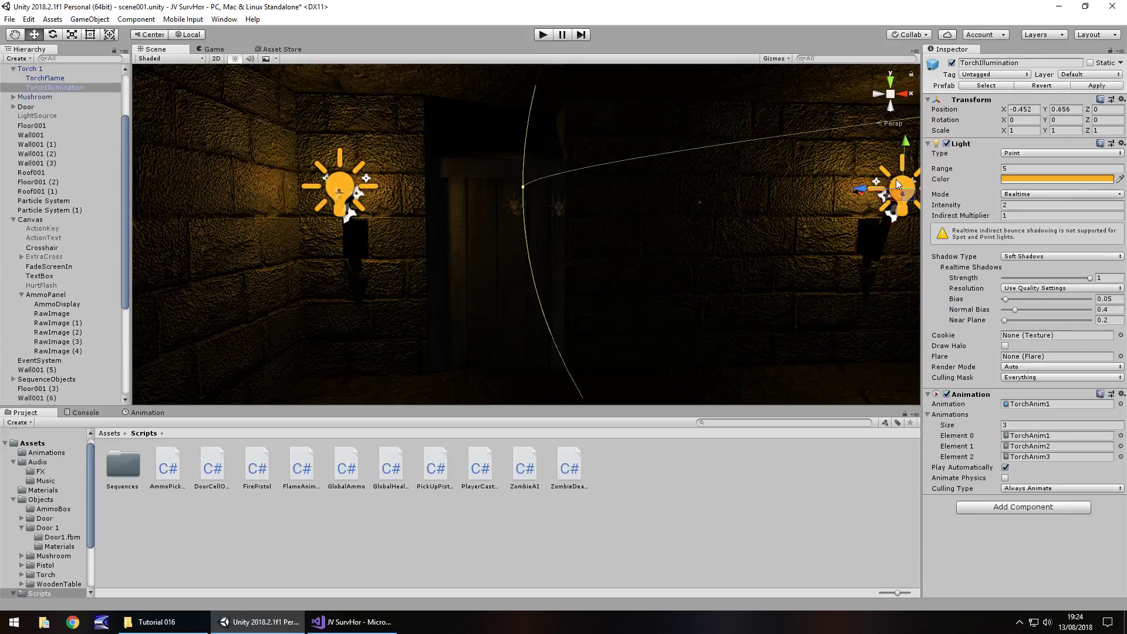
click(1024, 365)
click(1033, 390)
right_drag(587, 241, 545, 240)
Select the TorchIllumination light of torch Torch 1 1
click(599, 241)
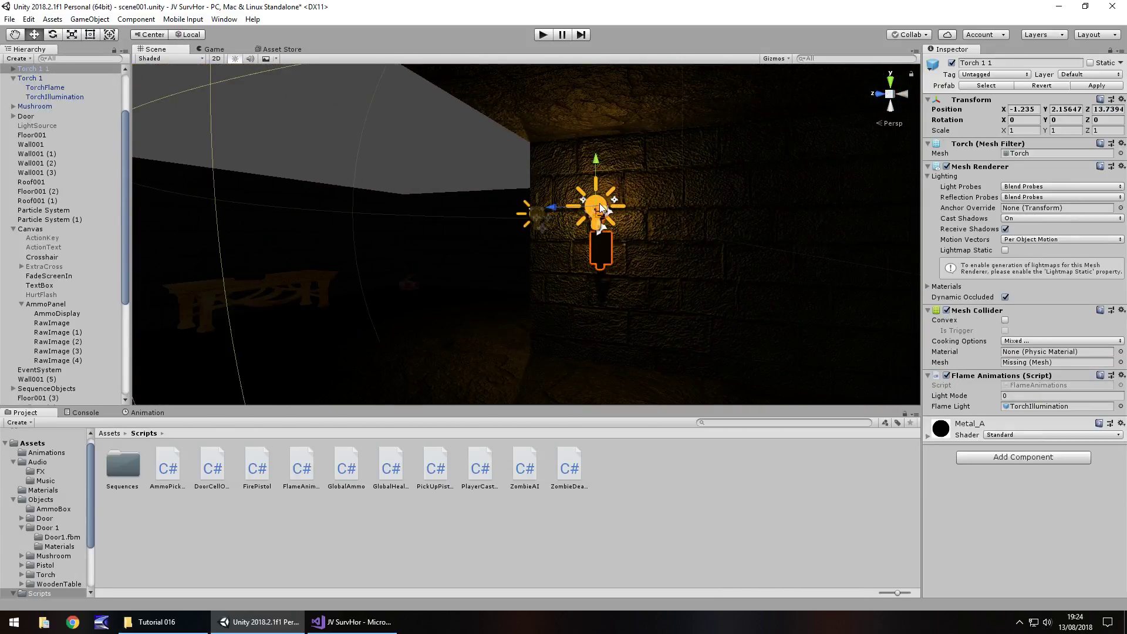
click(581, 194)
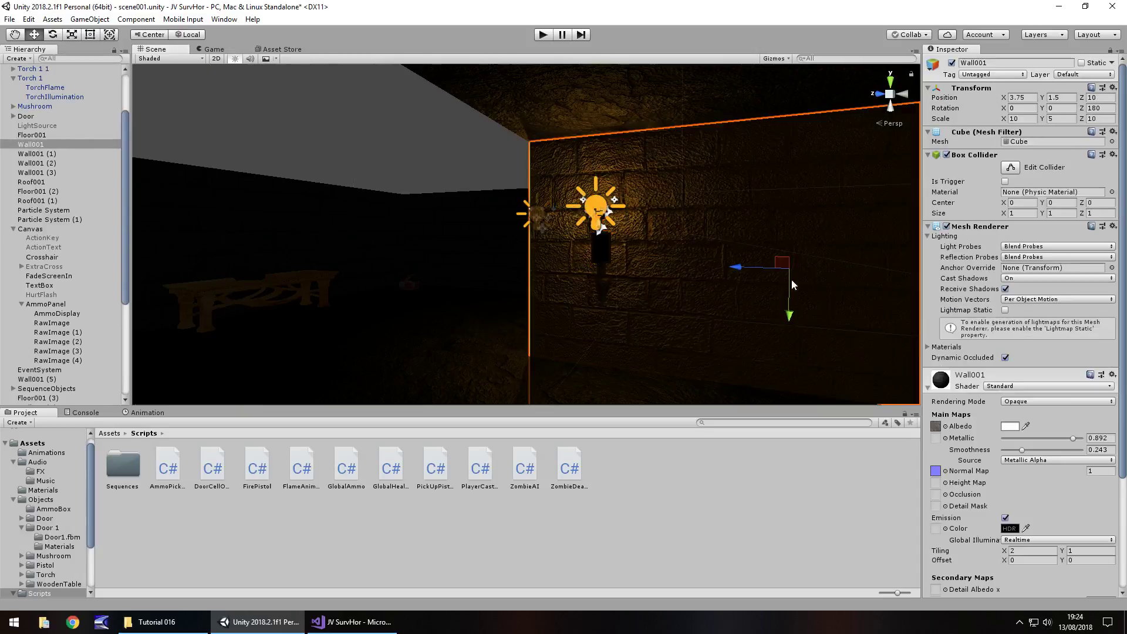
click(586, 209)
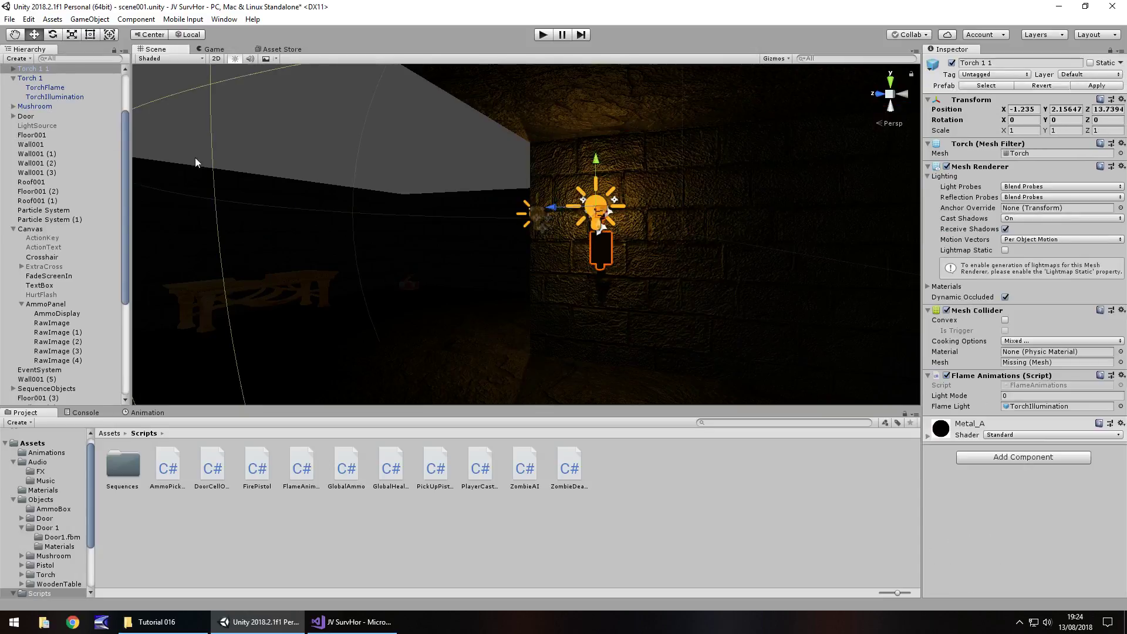
click(53, 97)
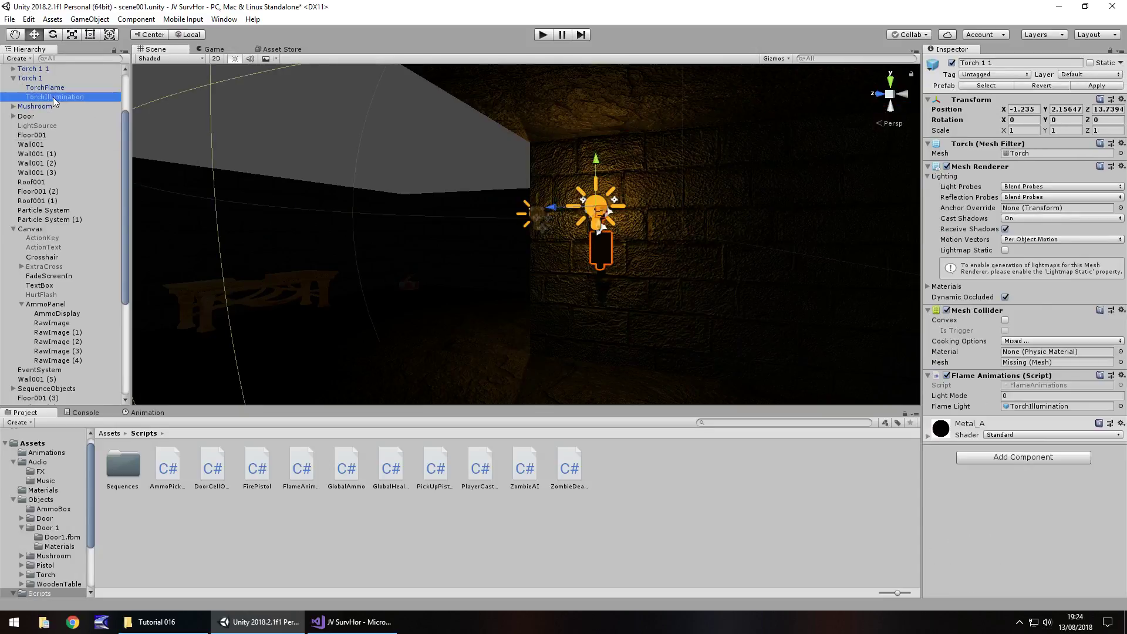
click(591, 202)
key(f)
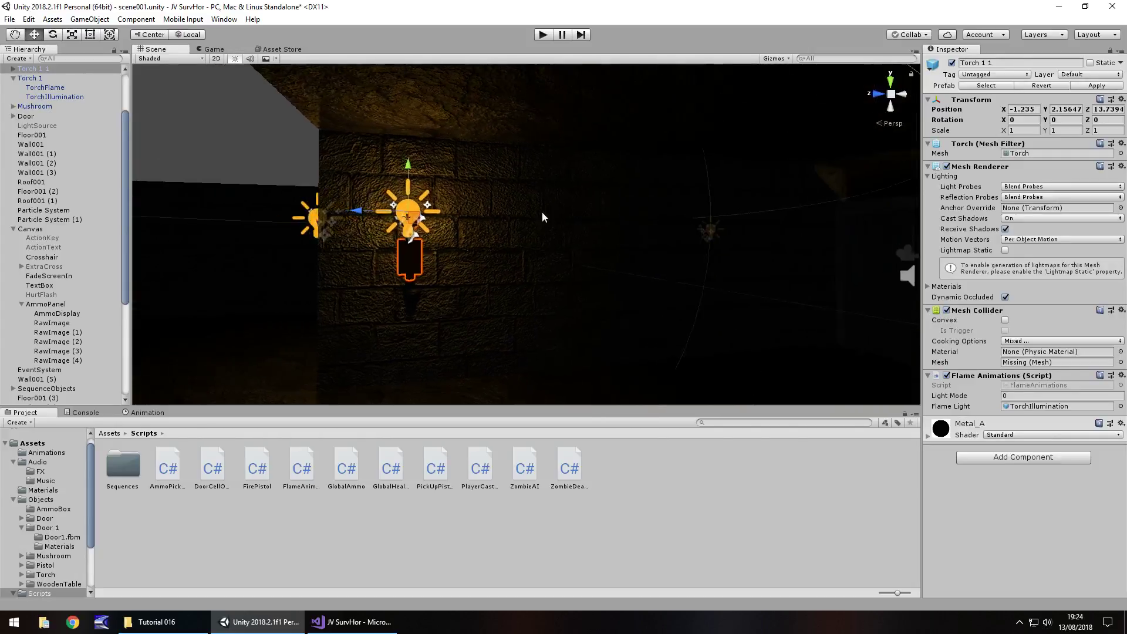
scroll(541, 225, up, 3)
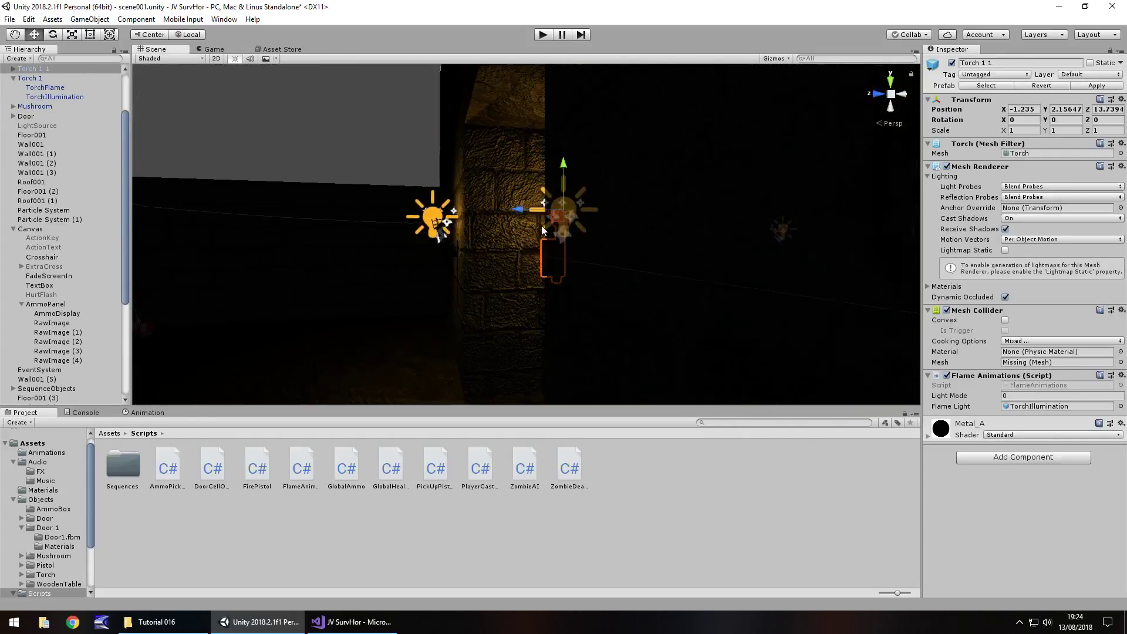
click(559, 185)
click(568, 194)
click(575, 196)
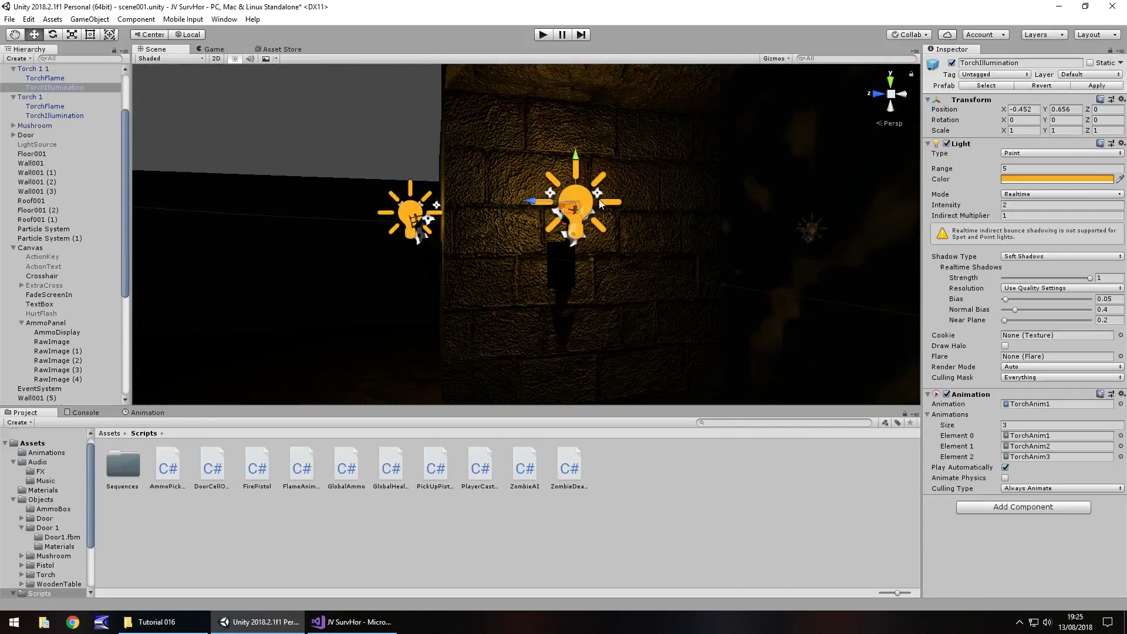
Set that torch light's Render Mode to Important and inspect the room's lighting
click(1056, 366)
click(1036, 393)
key(ctrl+z)
key(ctrl+z)
key(ctrl+z)
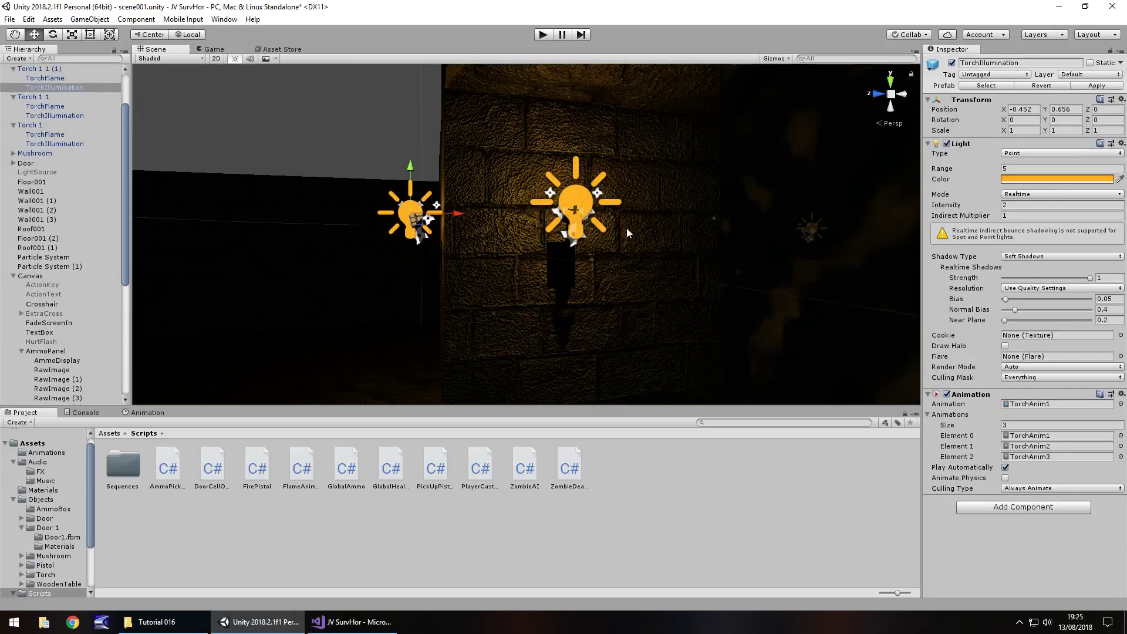
click(1031, 367)
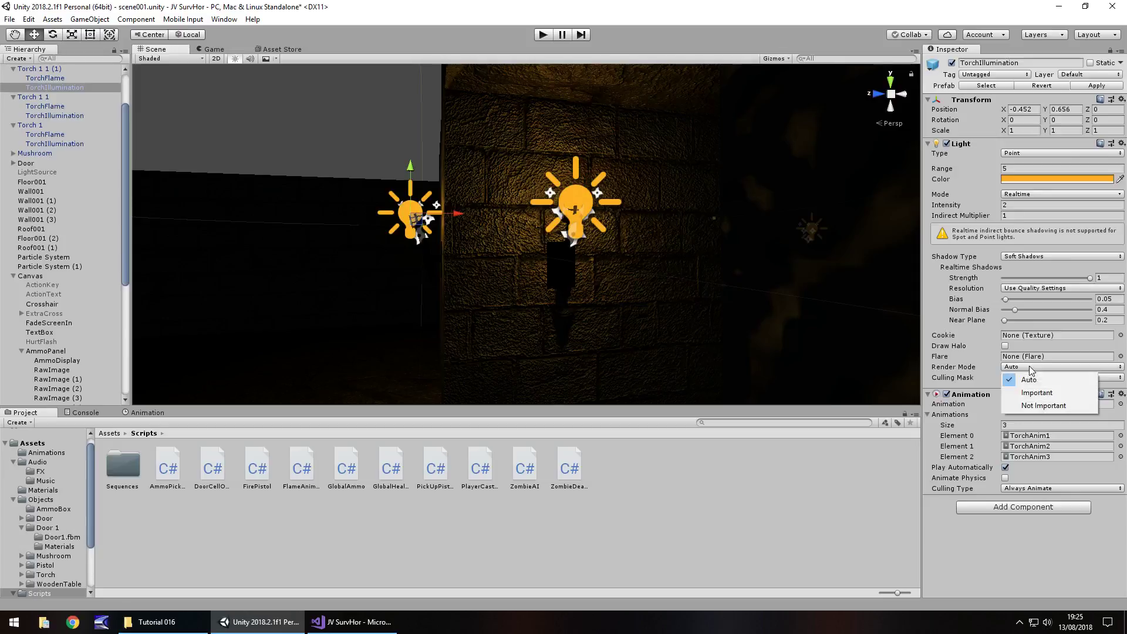
click(1050, 393)
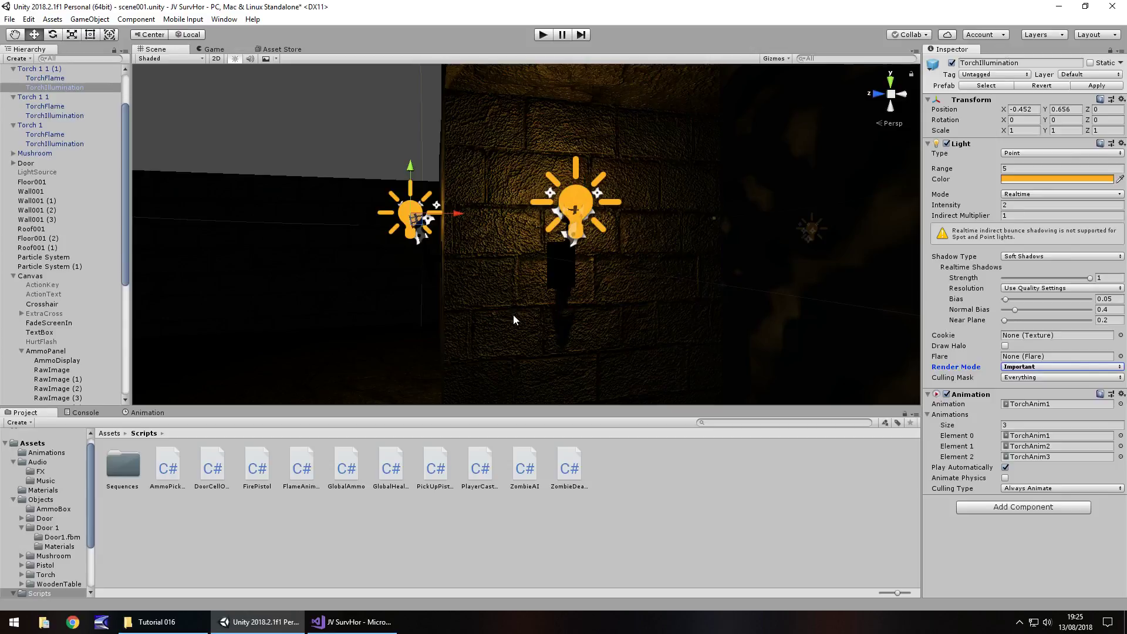
right_drag(551, 275, 399, 253)
right_drag(344, 289, 704, 287)
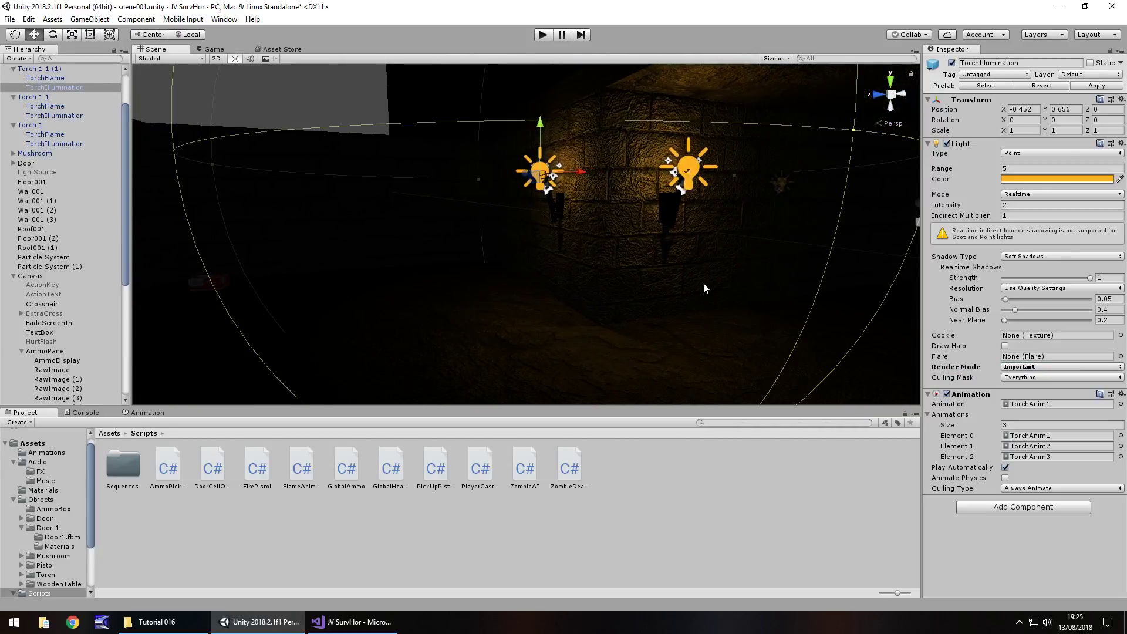